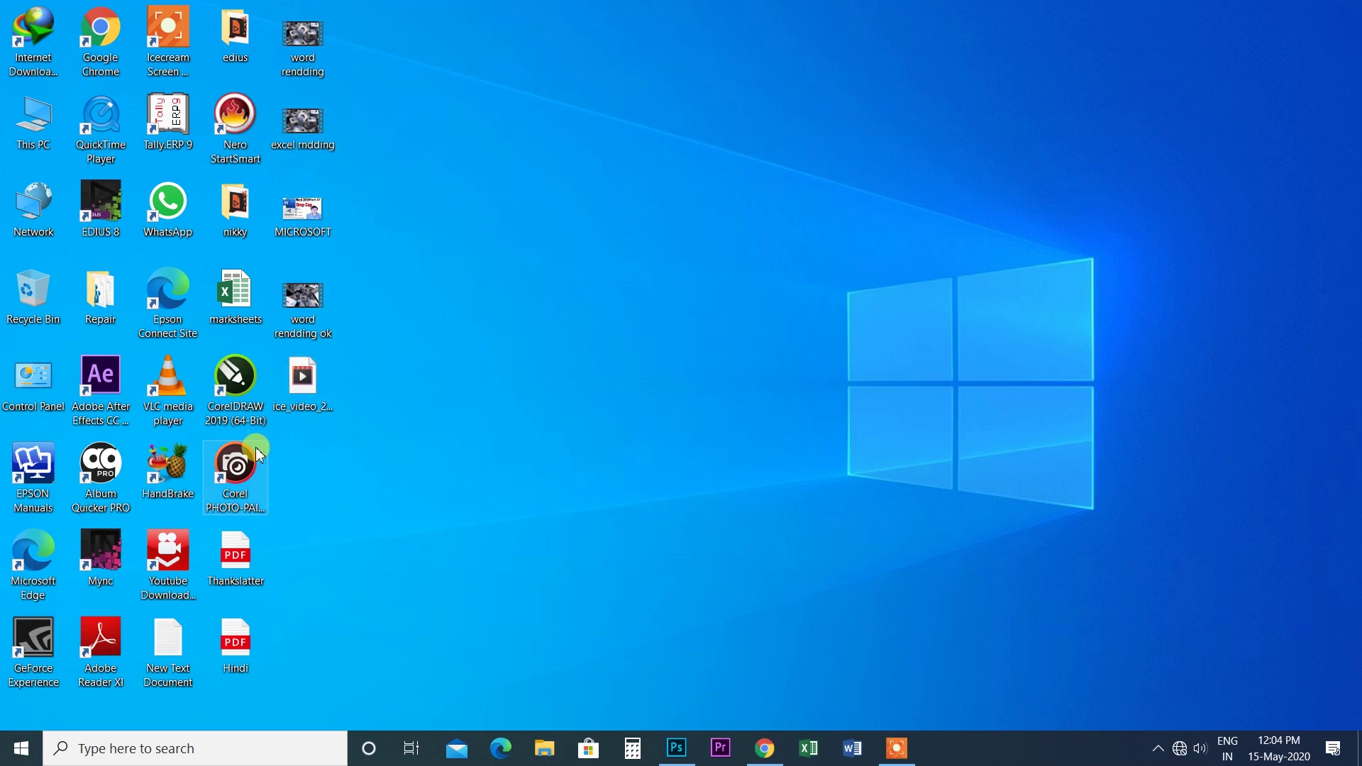
# Launch CorelDRAW and create a new one-page Letter document, 8.5 by 11 inches, in CMYK at 300 dpi.
pyautogui.doubleClick(242, 383)
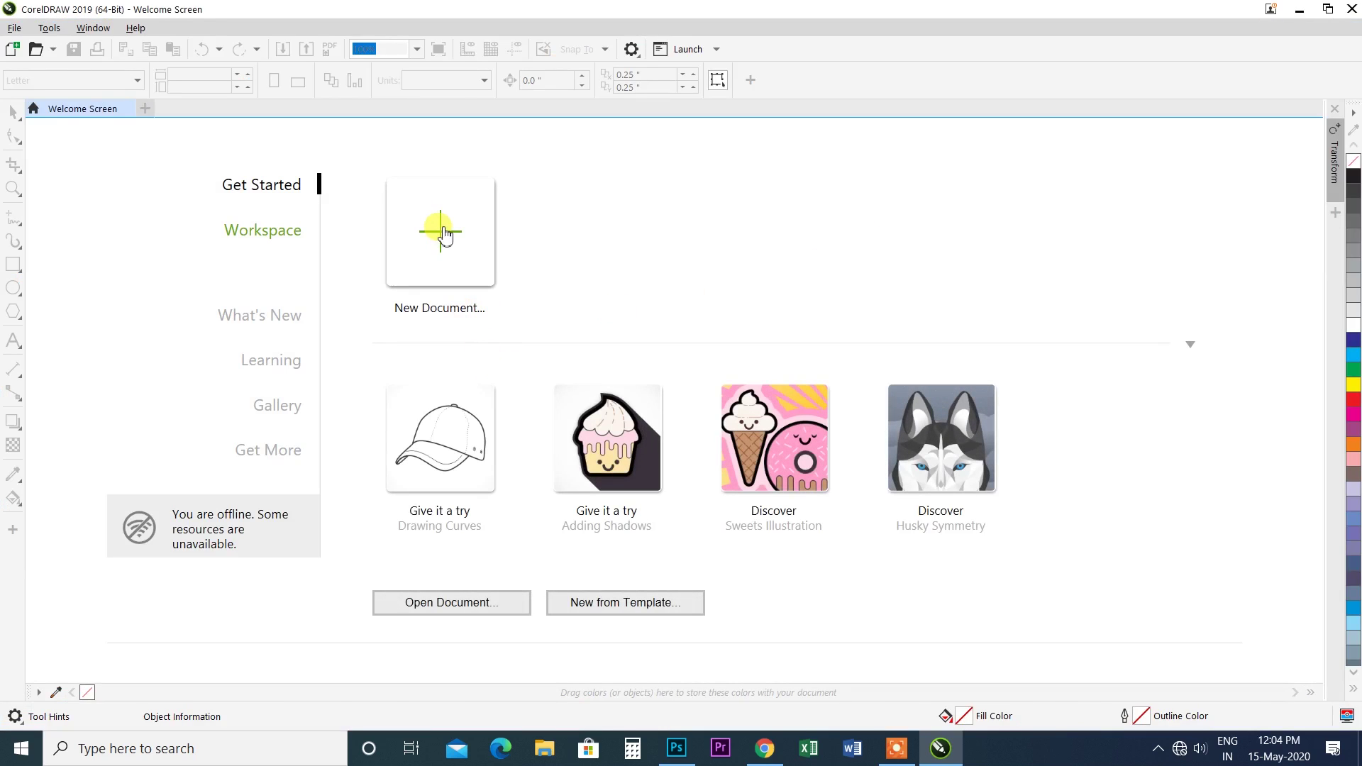
pyautogui.click(441, 240)
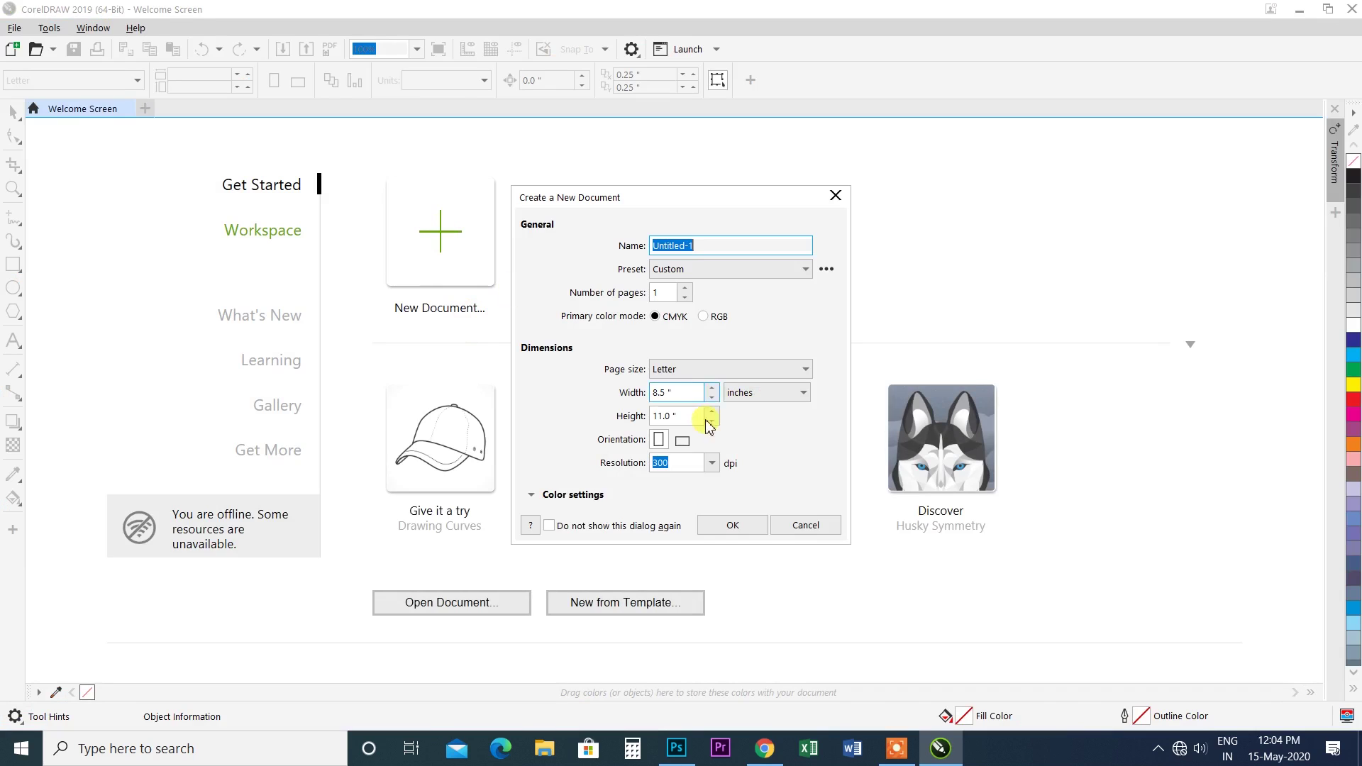
pyautogui.click(731, 526)
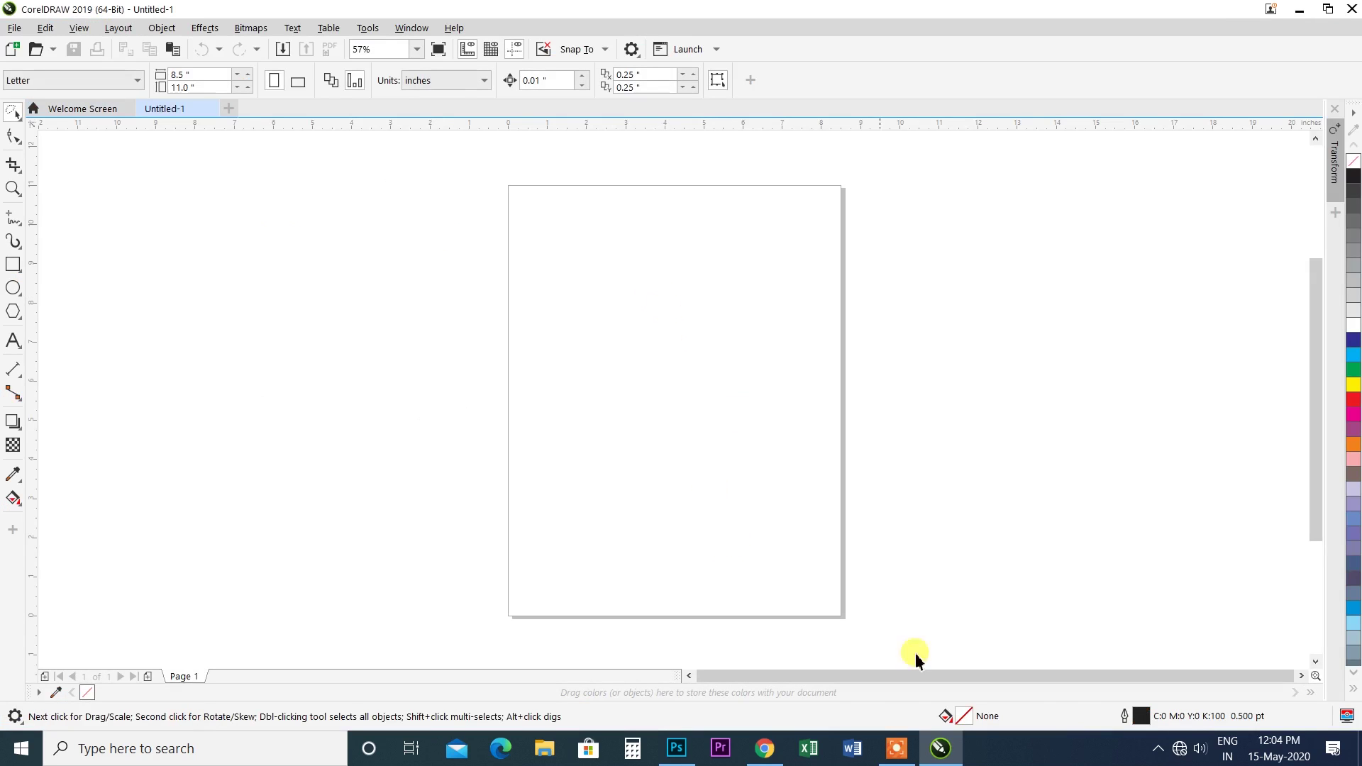
# Draw a rectangle about 7.3 by 4.5 inches on the upper half of the page and set its outline to 12 pt.
pyautogui.click(12, 263)
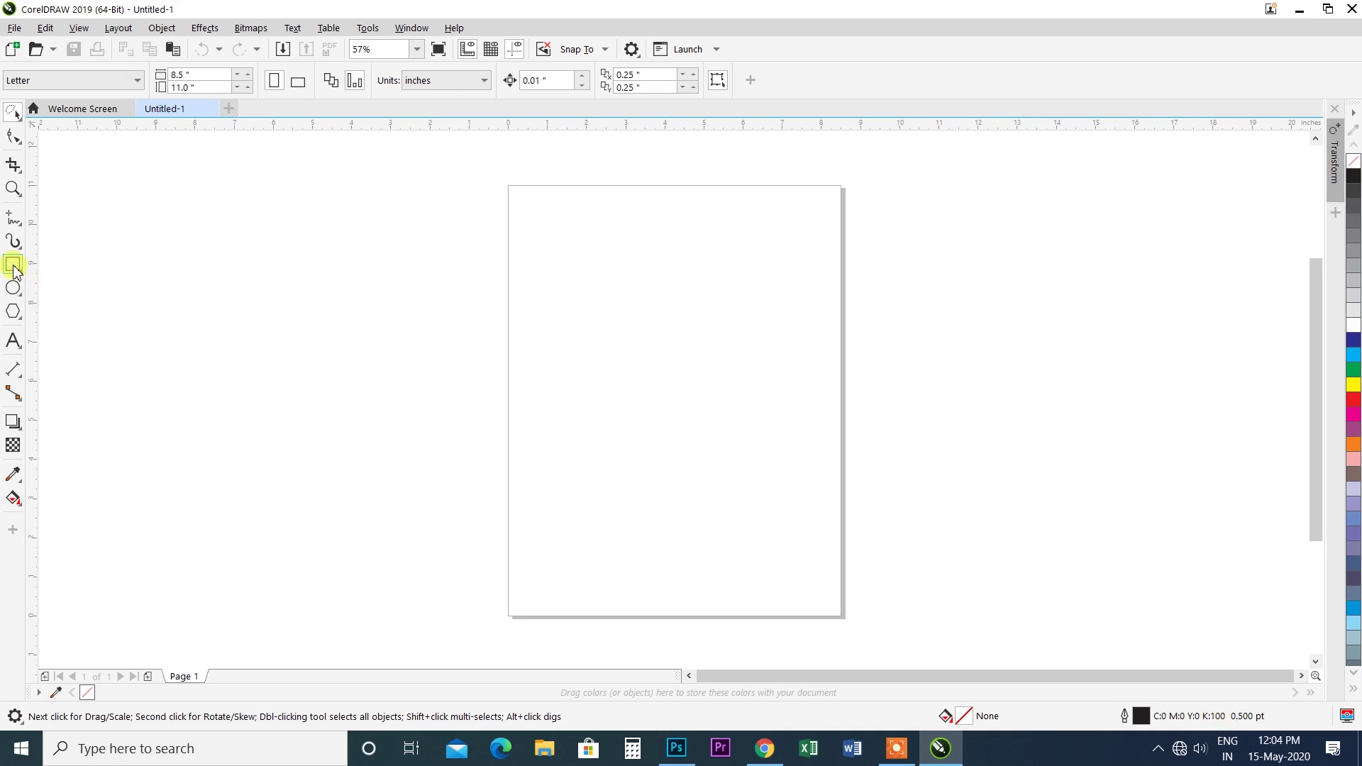
pyautogui.moveTo(554, 281); pyautogui.dragTo(819, 434)
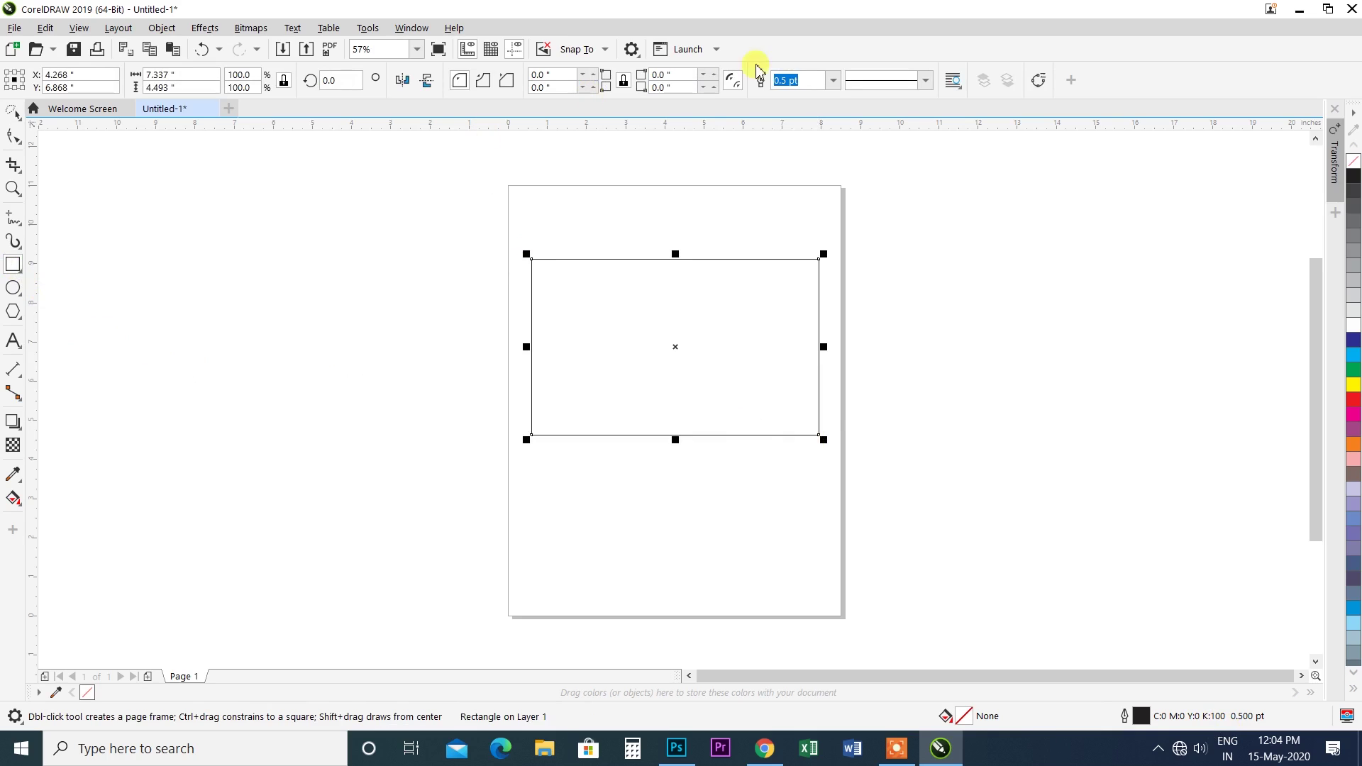
pyautogui.click(833, 80)
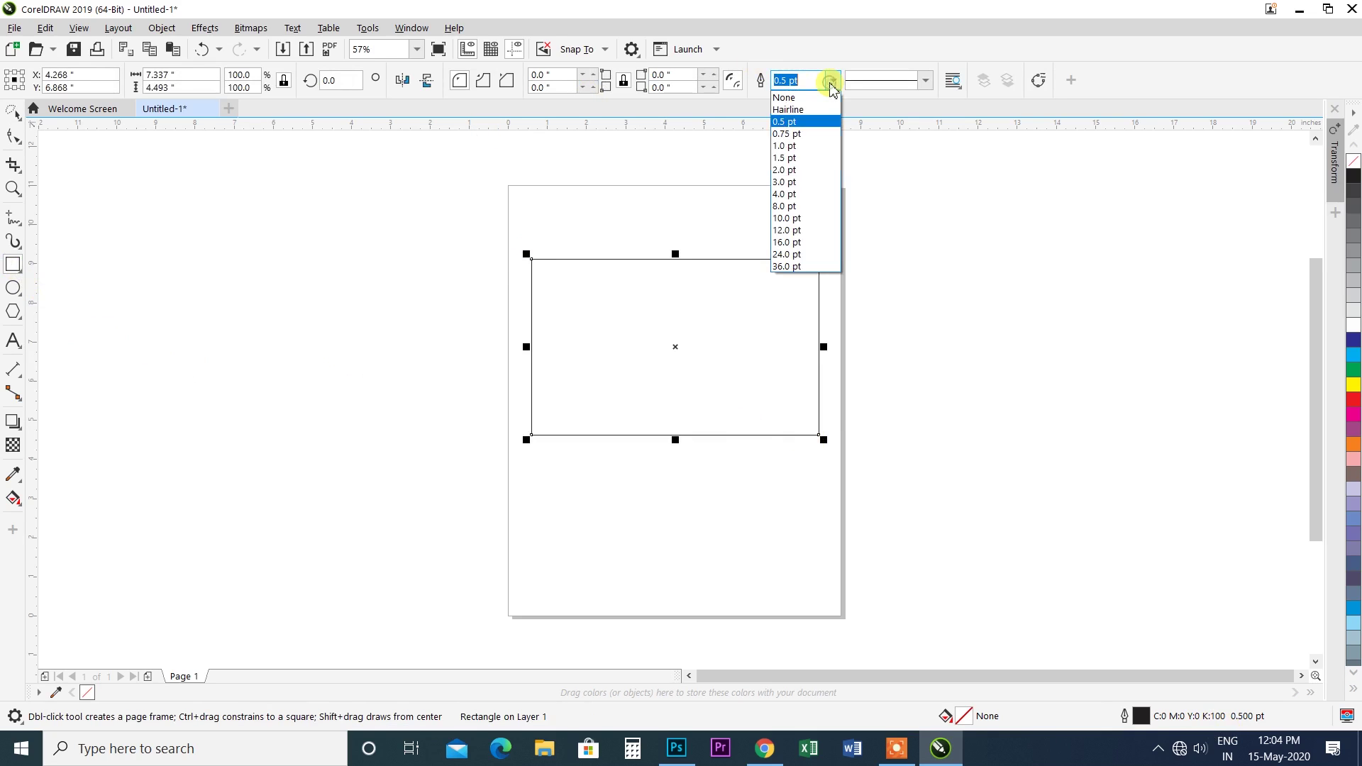
pyautogui.click(800, 231)
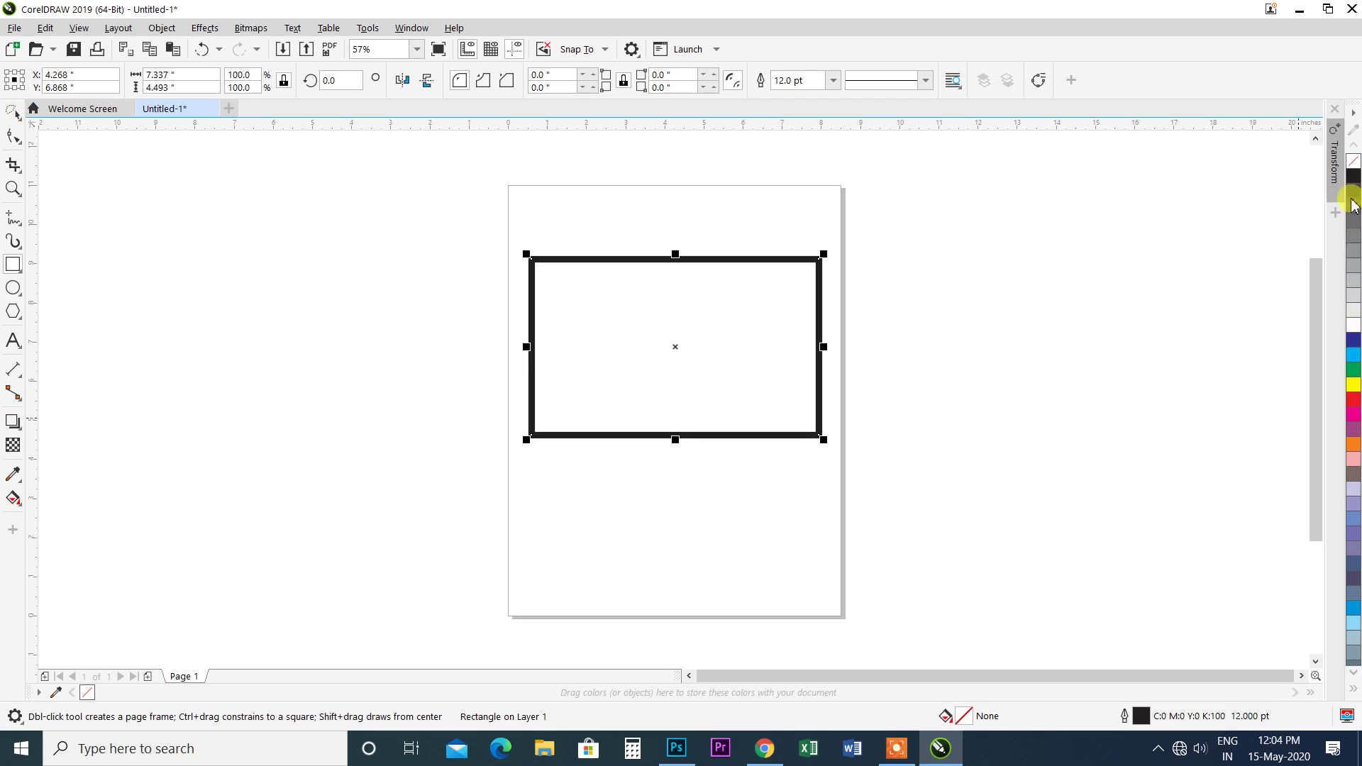
# Try a yellow fill on the rectangle, replace it with green, and color the outline yellow.
pyautogui.click(1353, 689)
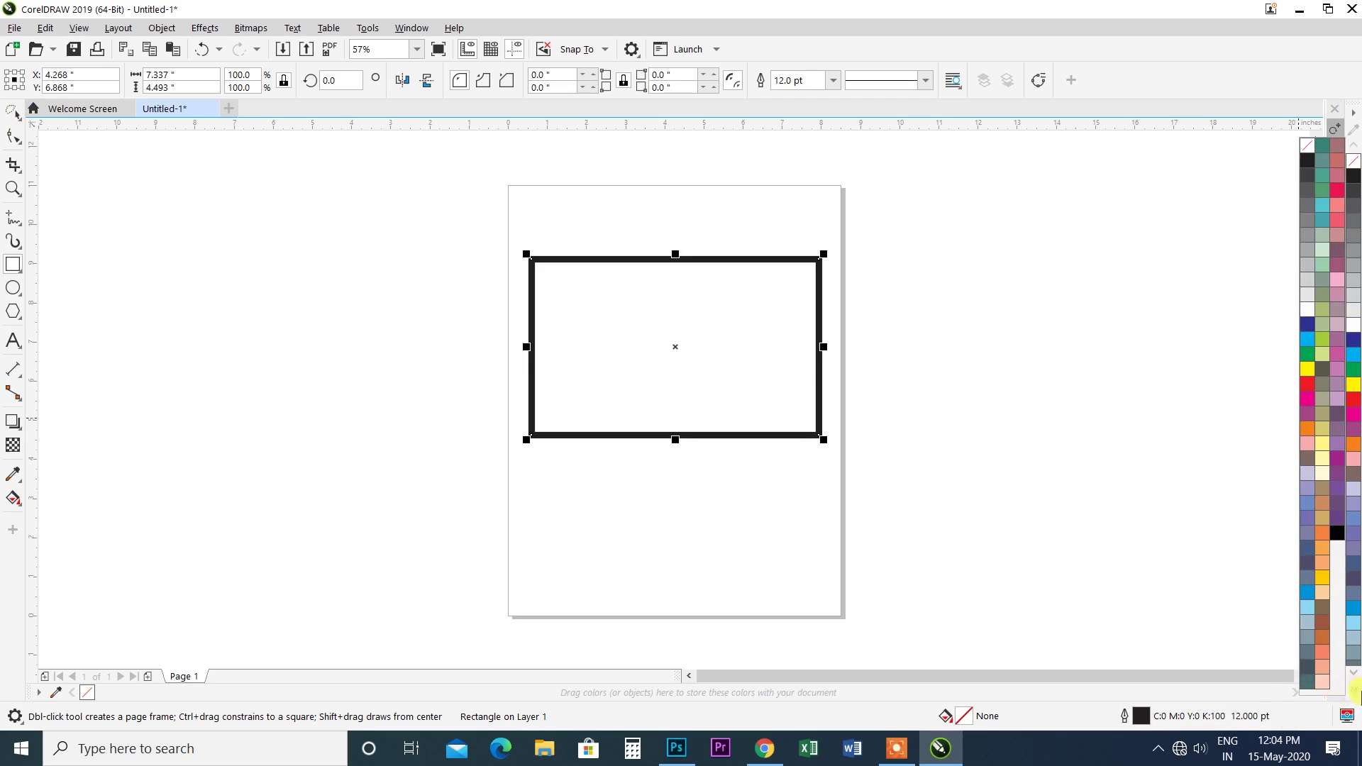
pyautogui.click(1353, 691)
pyautogui.click(1354, 673)
pyautogui.click(1354, 674)
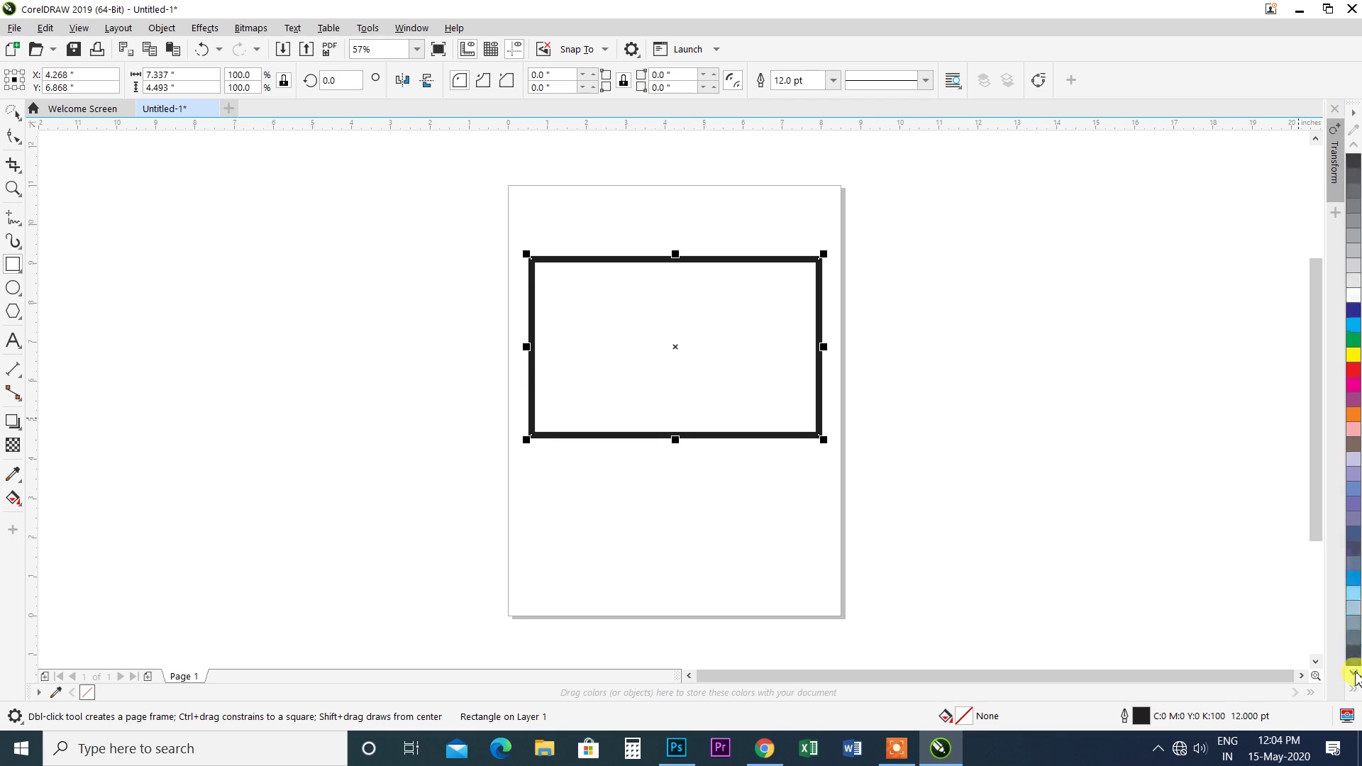
pyautogui.click(1354, 356)
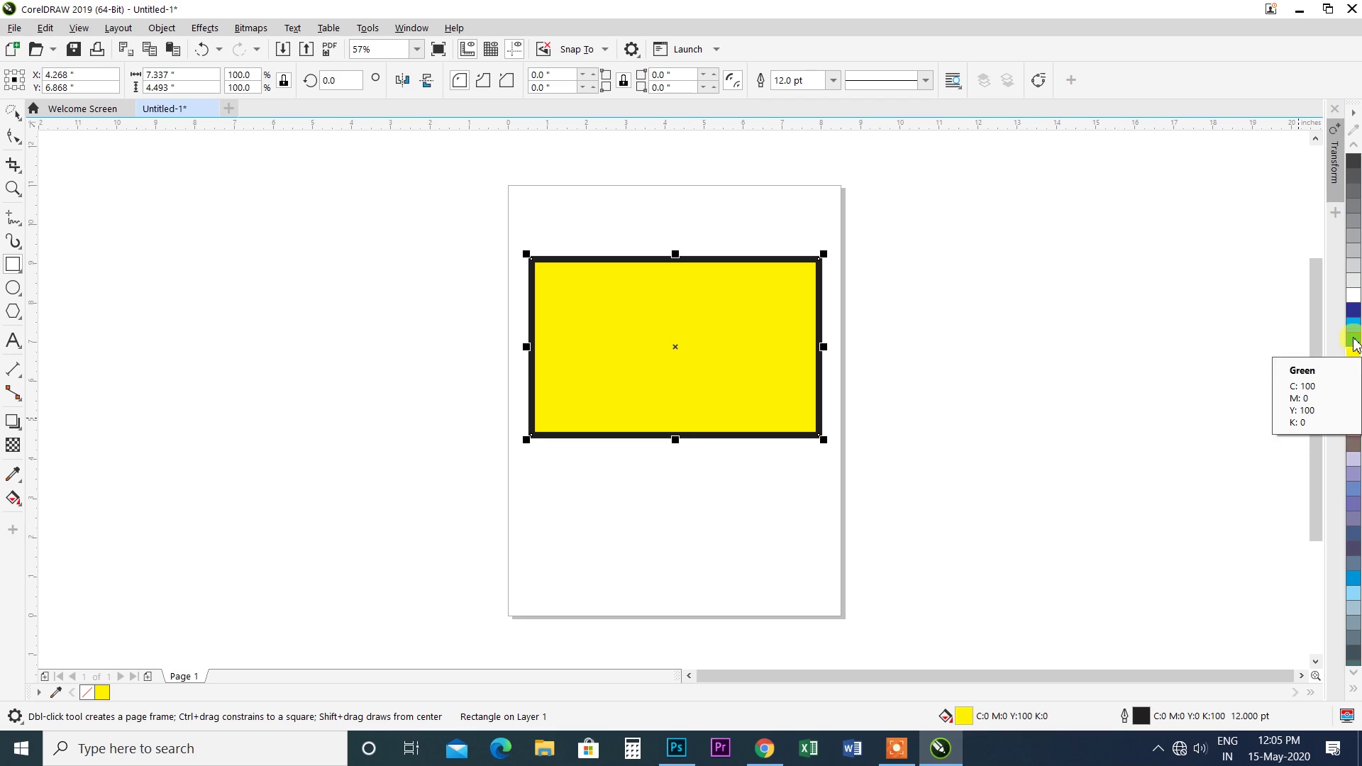
pyautogui.click(1353, 339)
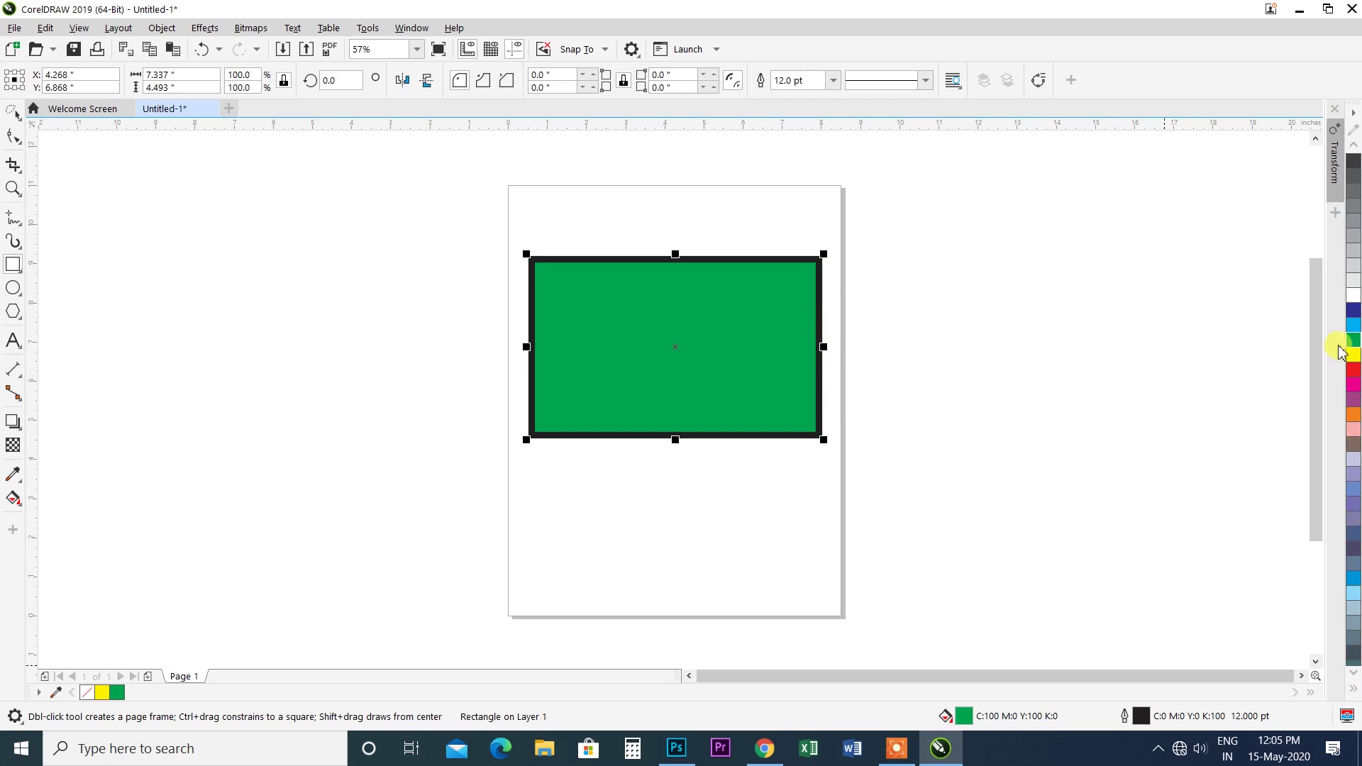
pyautogui.rightClick(1355, 355)
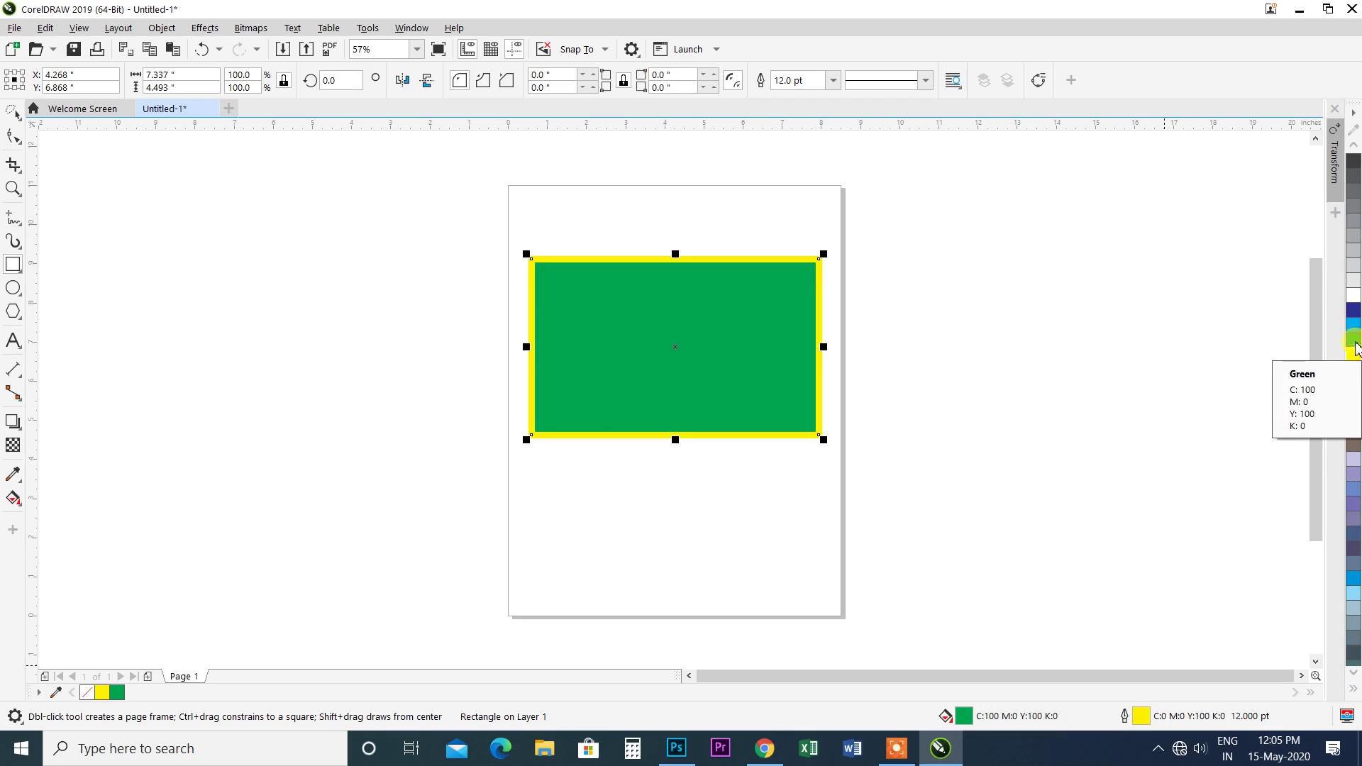
# Change the rectangle's fill to blue and its outline color to red.
pyautogui.click(1355, 316)
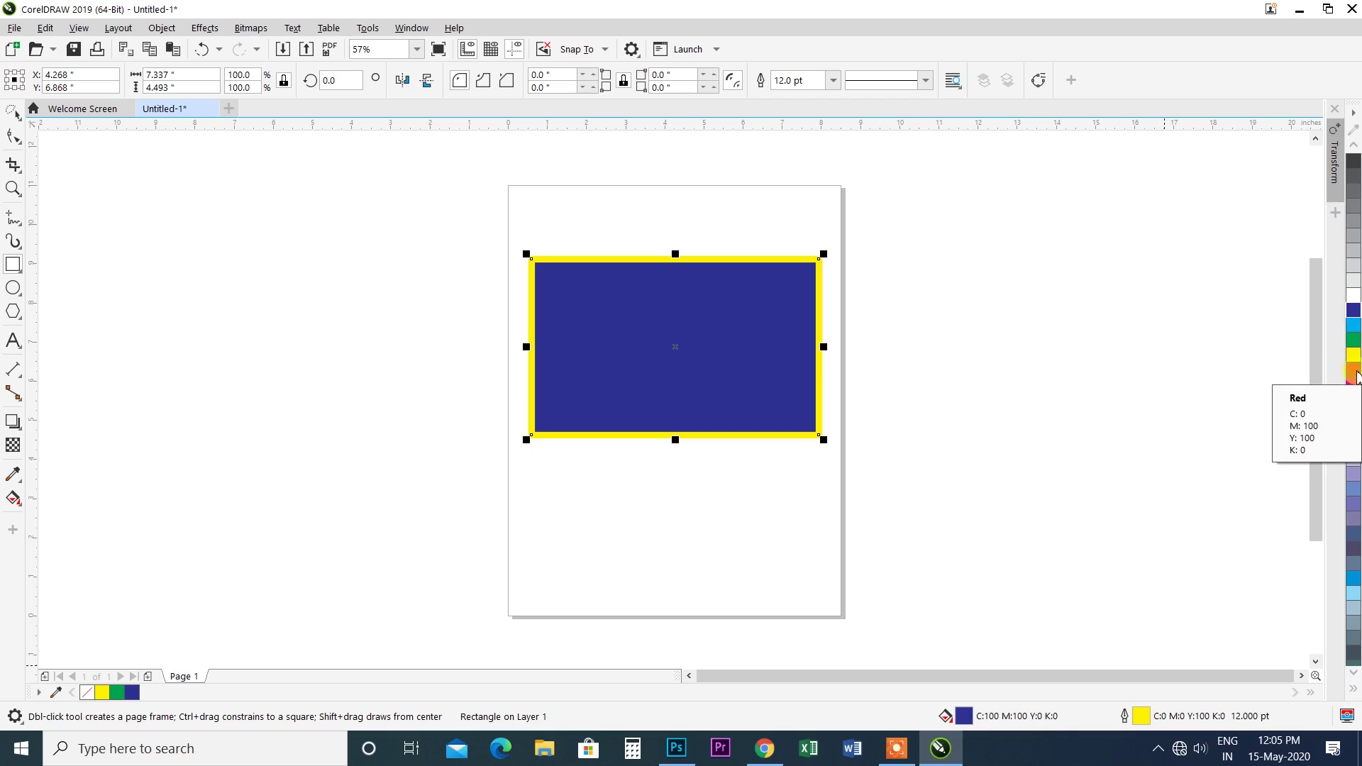
pyautogui.rightClick(1355, 372)
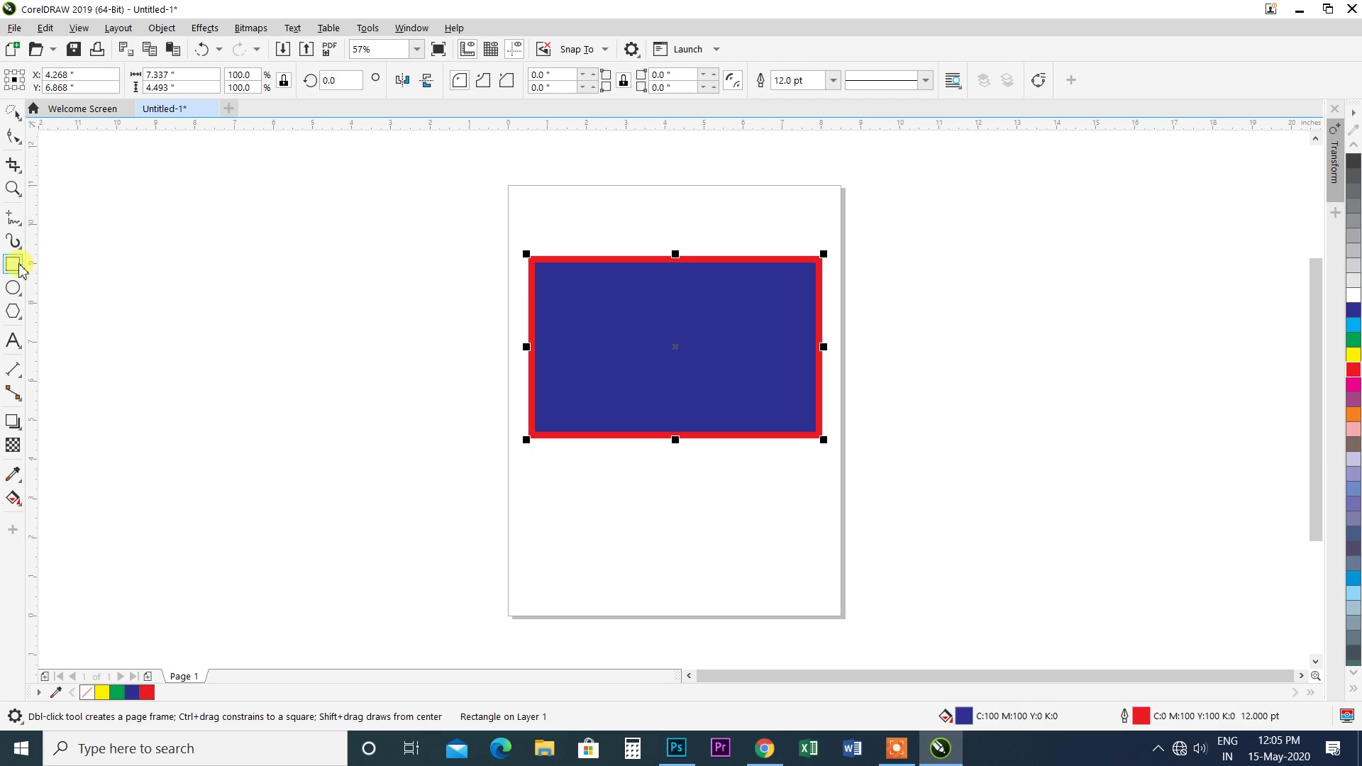
# Draw an ellipse about 2.8 by 2.7 inches overlapping the rectangle's right edge and set its outline to 4 pt.
pyautogui.click(13, 287)
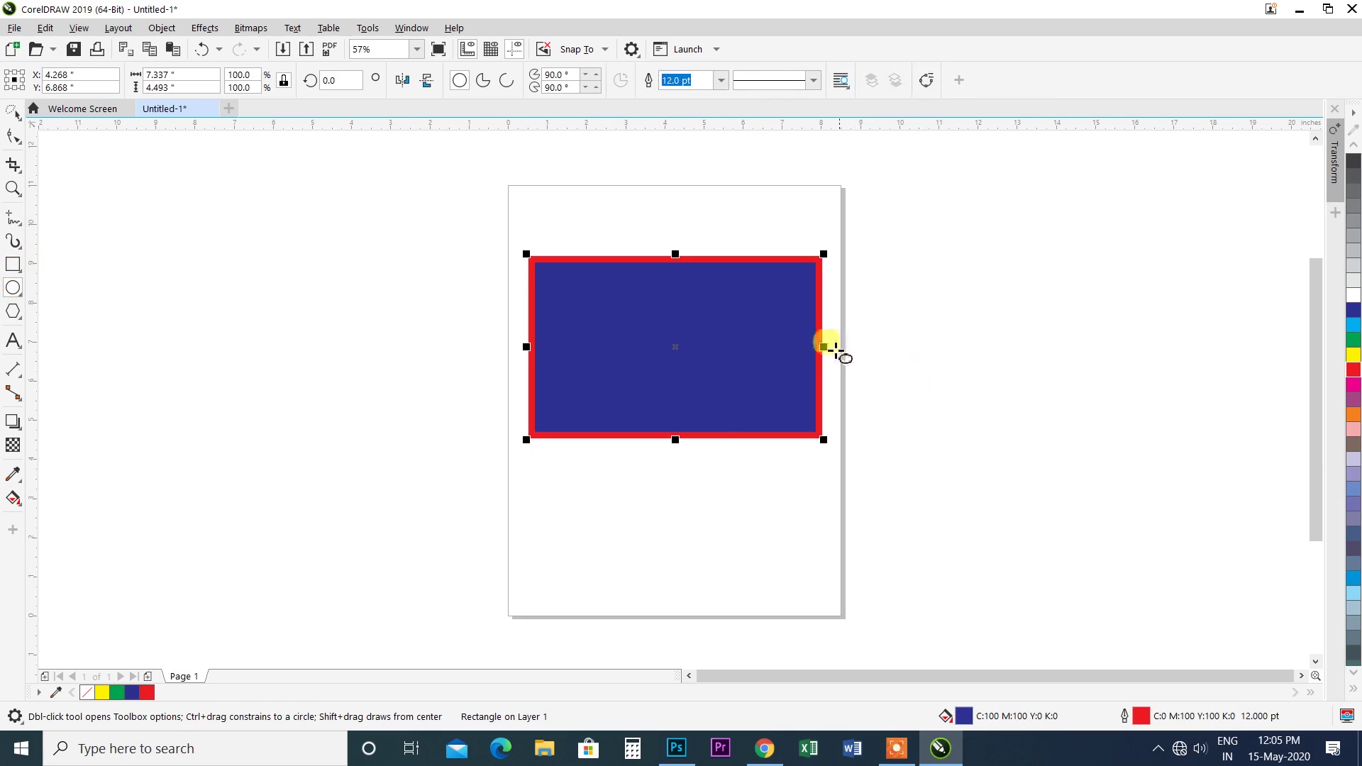
pyautogui.moveTo(778, 305); pyautogui.dragTo(890, 413)
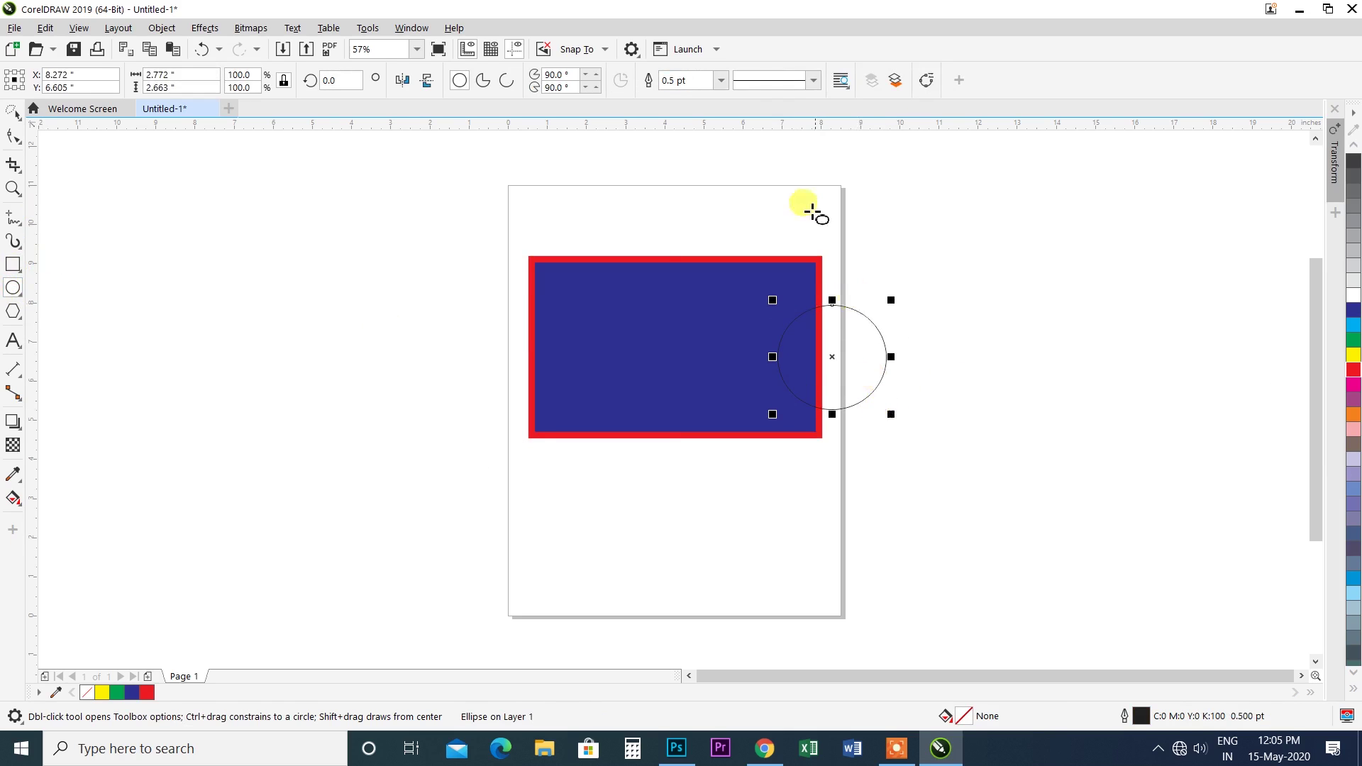
pyautogui.click(721, 81)
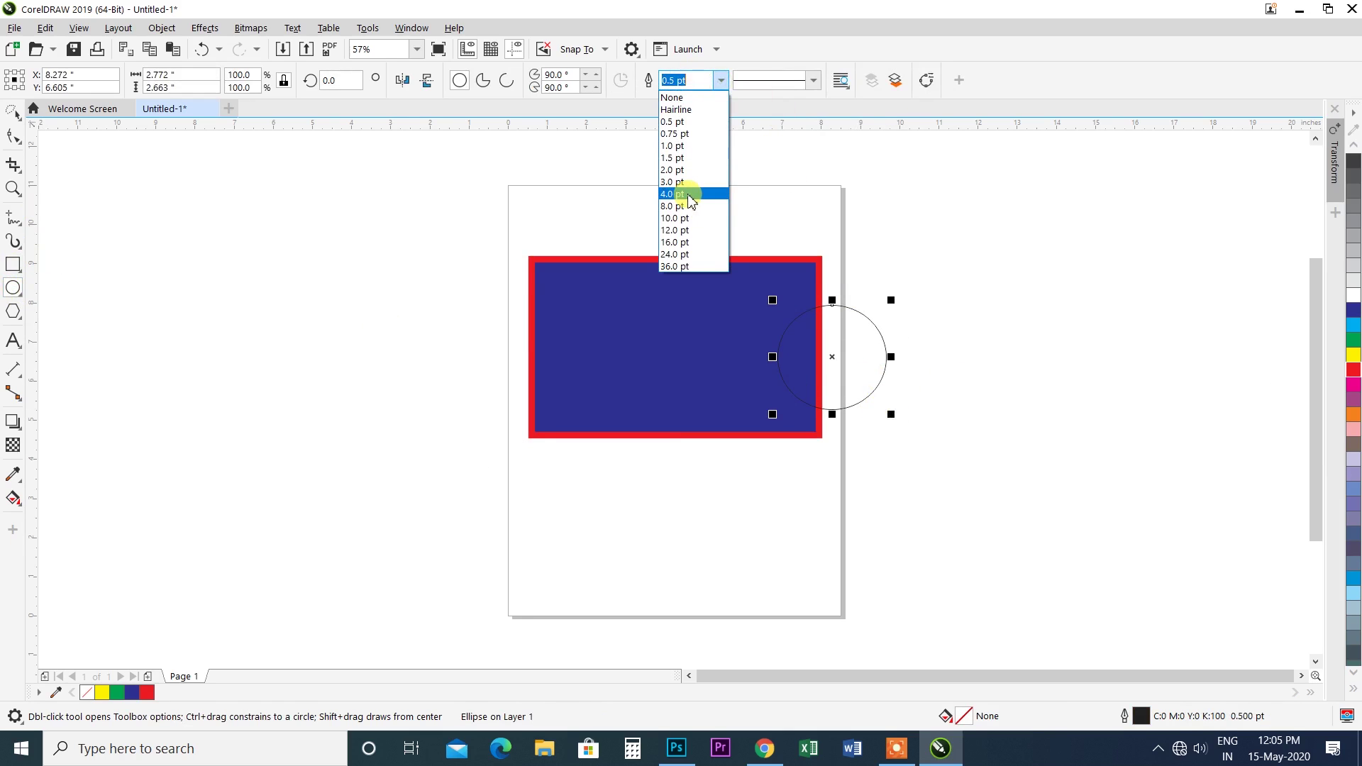
pyautogui.click(685, 193)
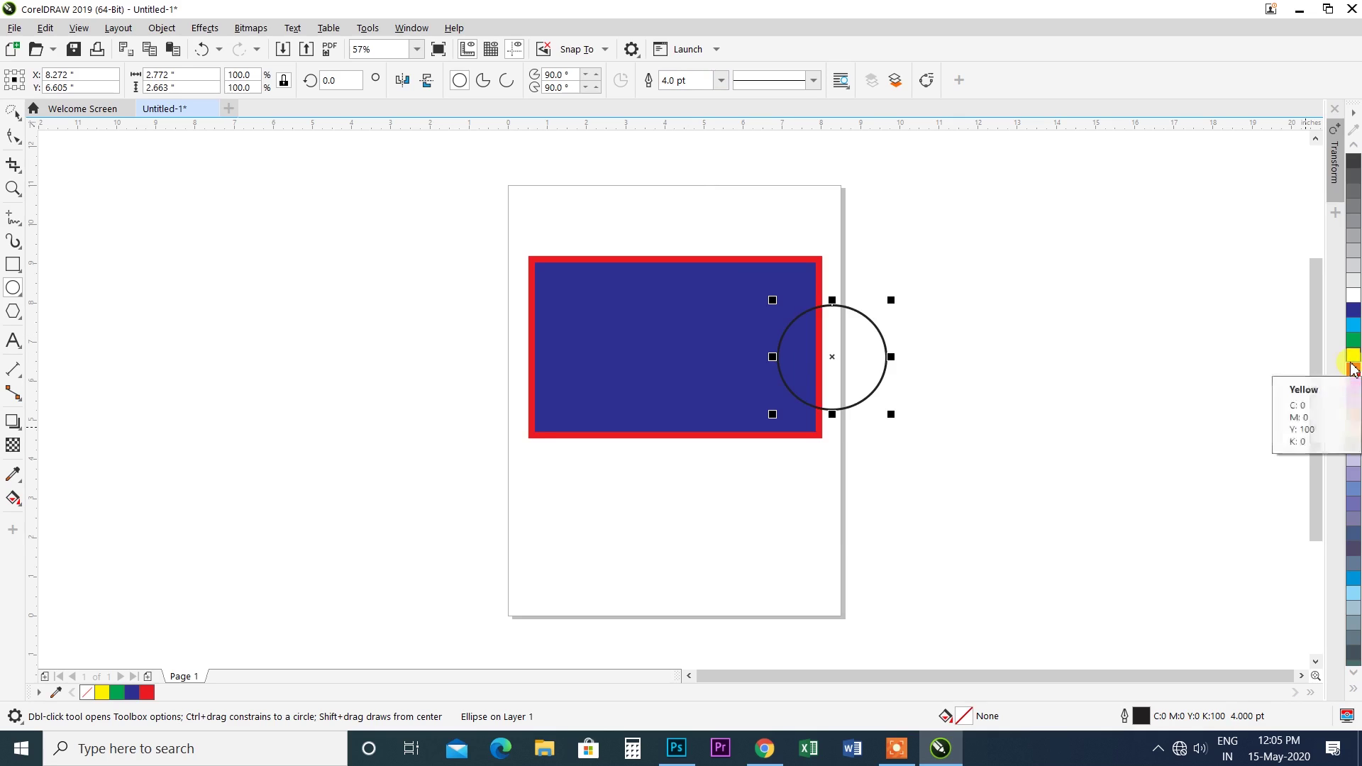
# Fill the ellipse green, try a blue outline on it, and change the outline to 16 pt yellow.
pyautogui.click(1354, 340)
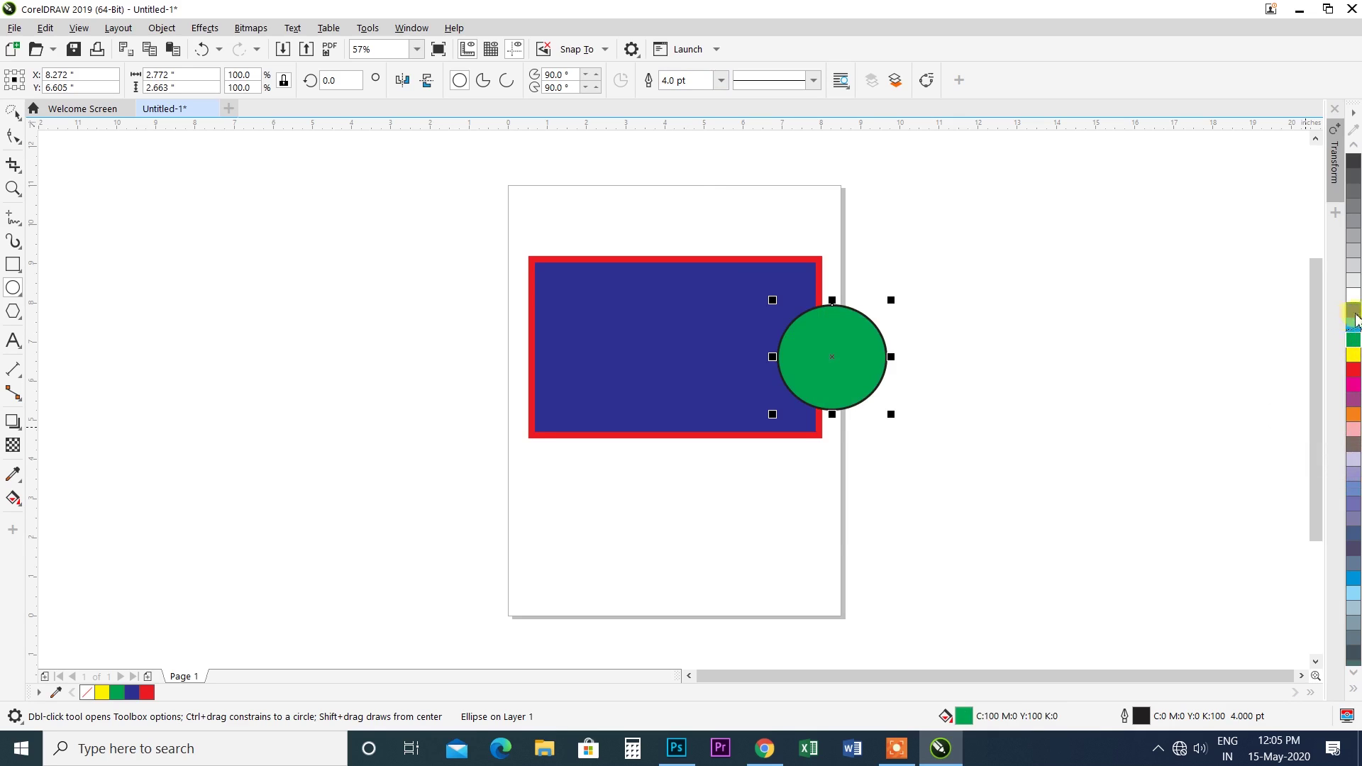
pyautogui.rightClick(1353, 311)
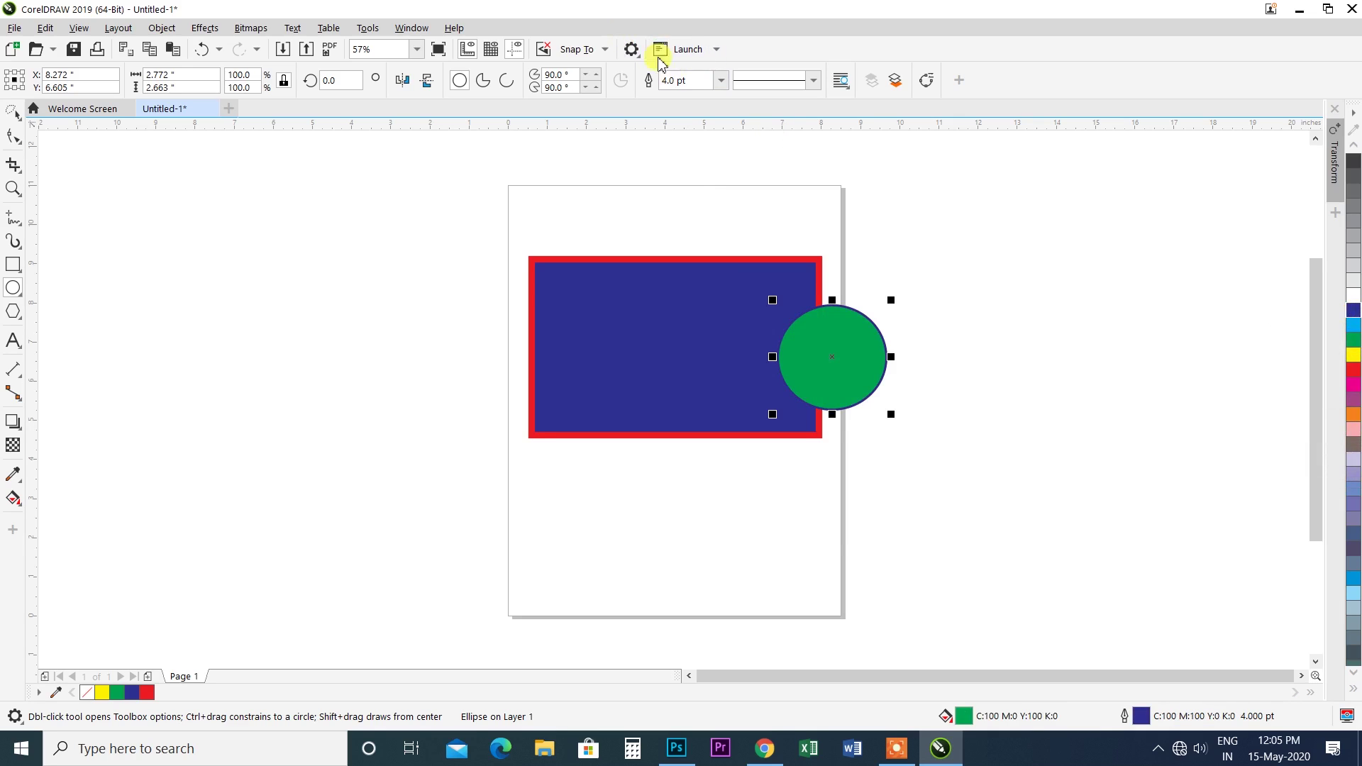
pyautogui.click(721, 80)
pyautogui.click(680, 238)
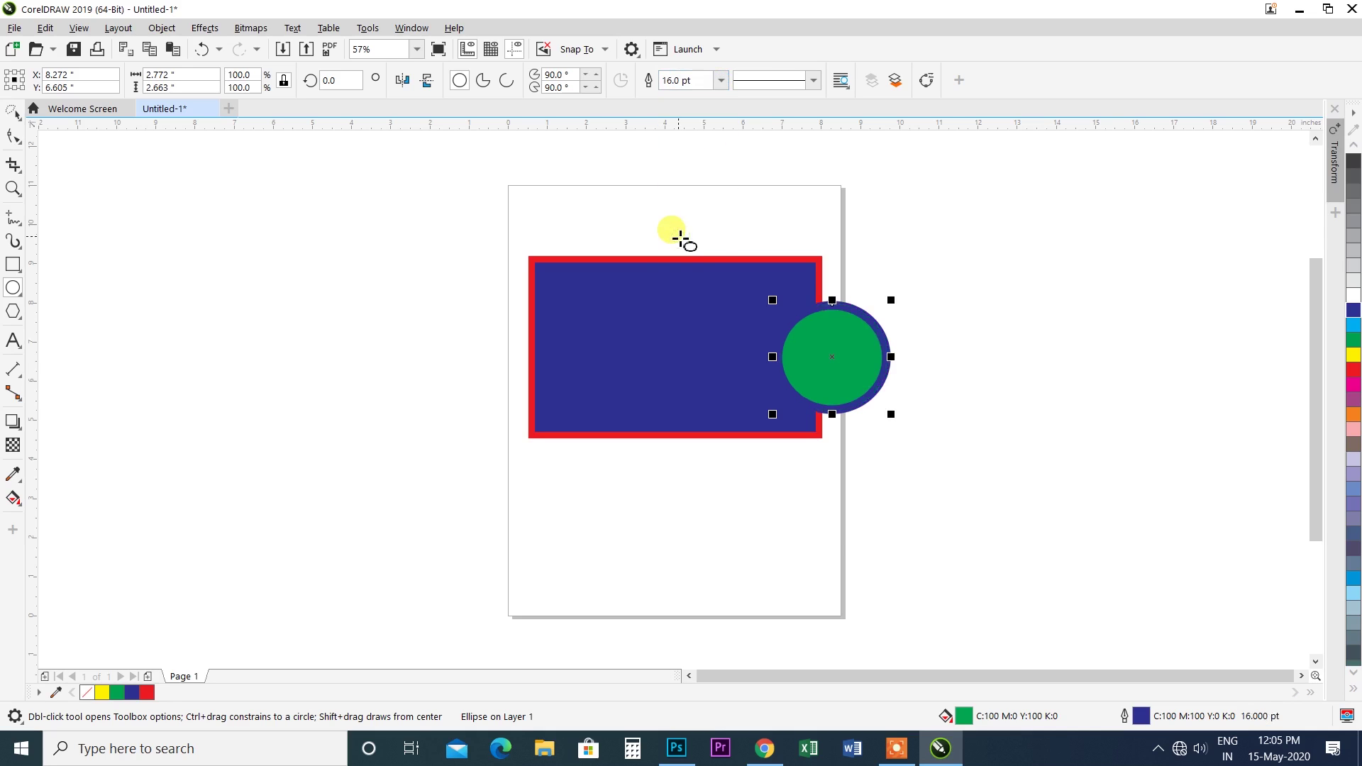
pyautogui.rightClick(1353, 356)
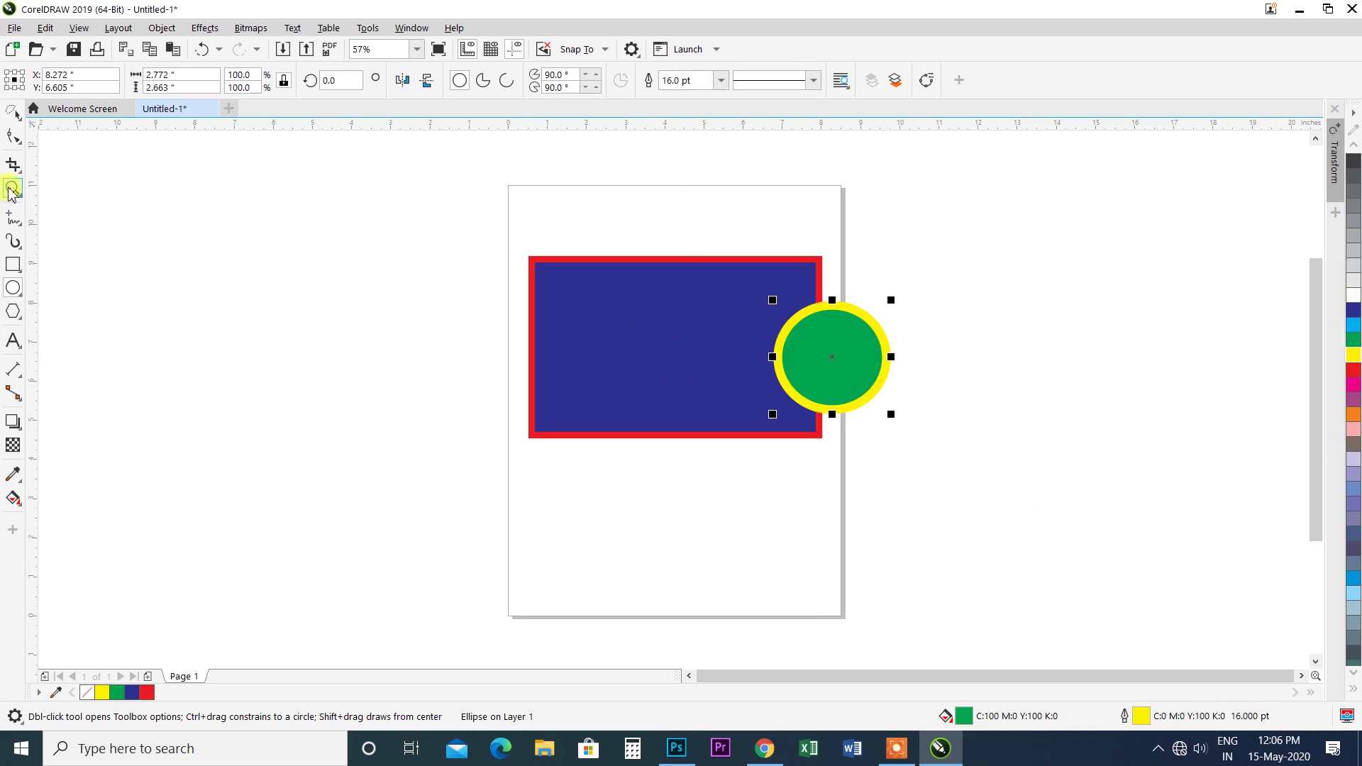
# Switch to the Pick tool and send the selected ellipse behind the rectangle.
pyautogui.click(20, 122)
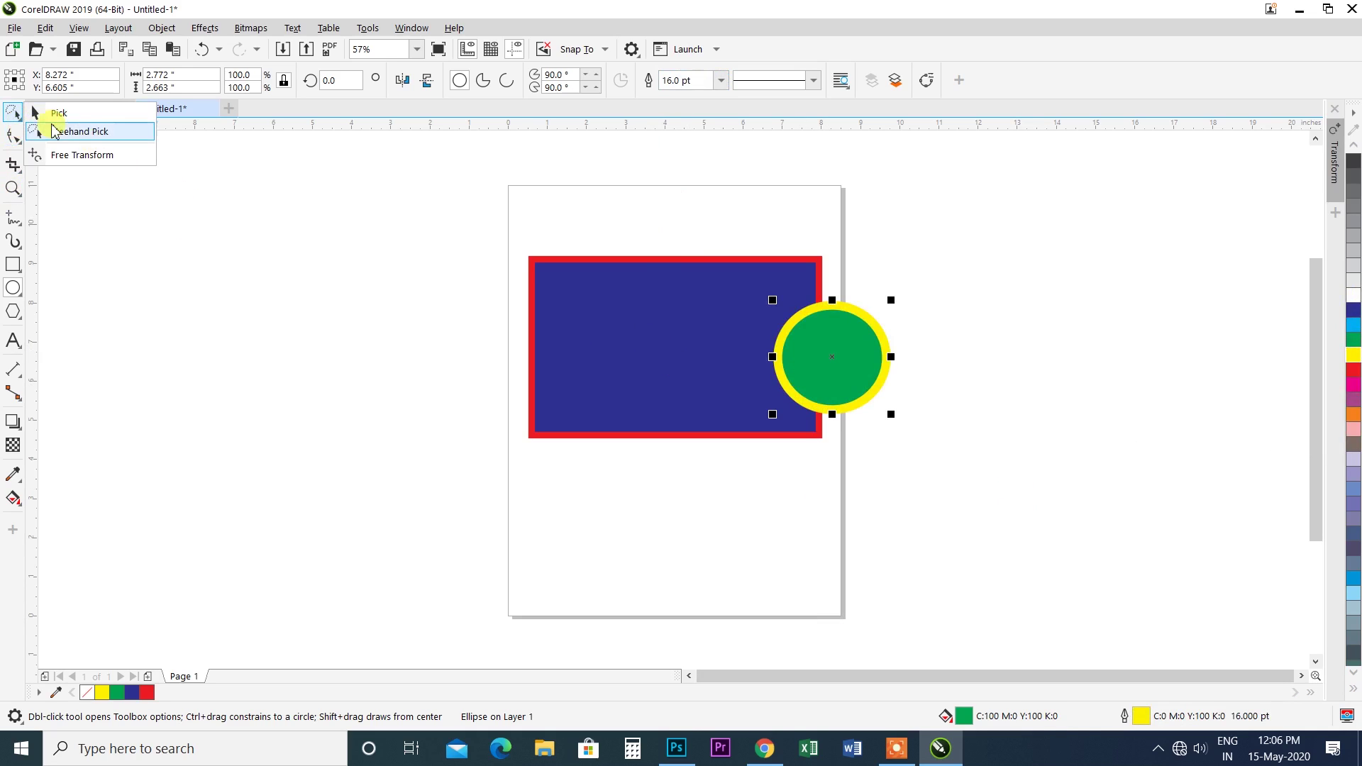
pyautogui.click(53, 112)
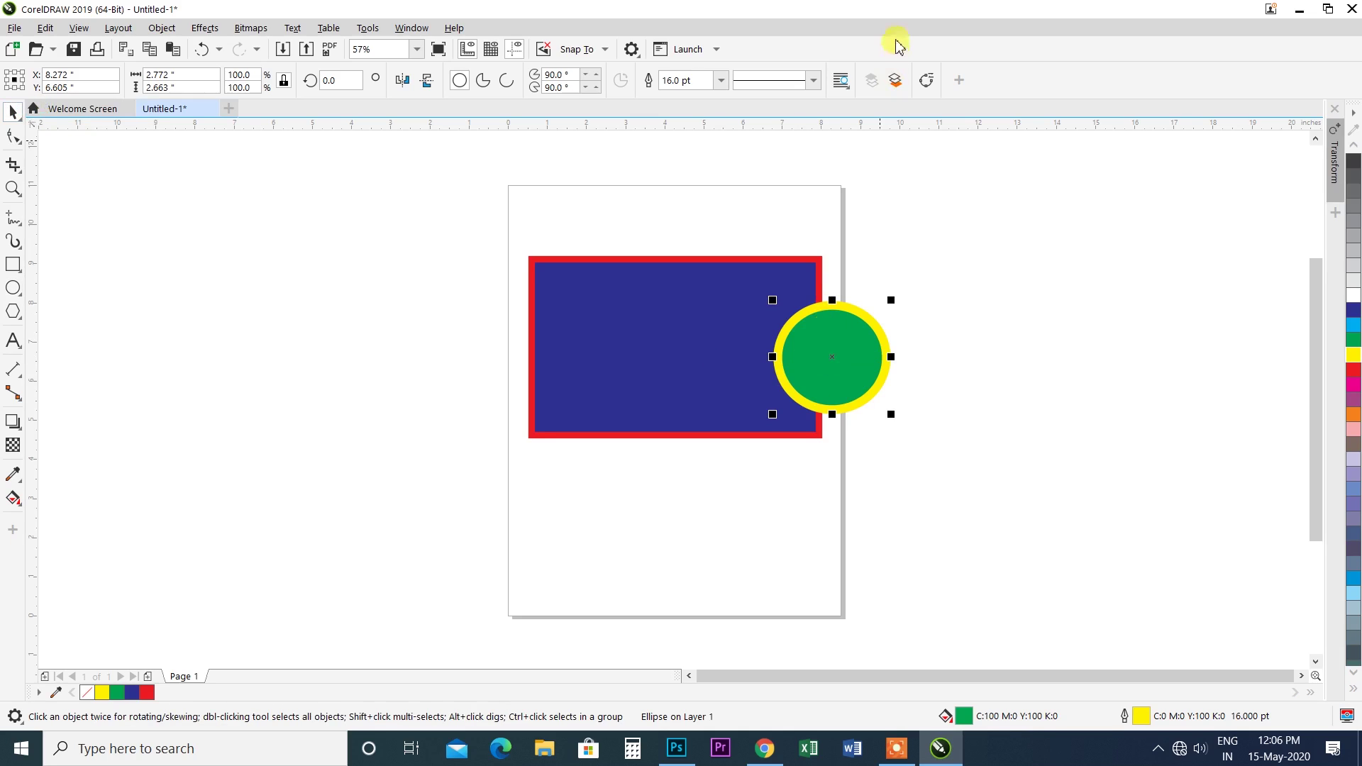
pyautogui.click(896, 80)
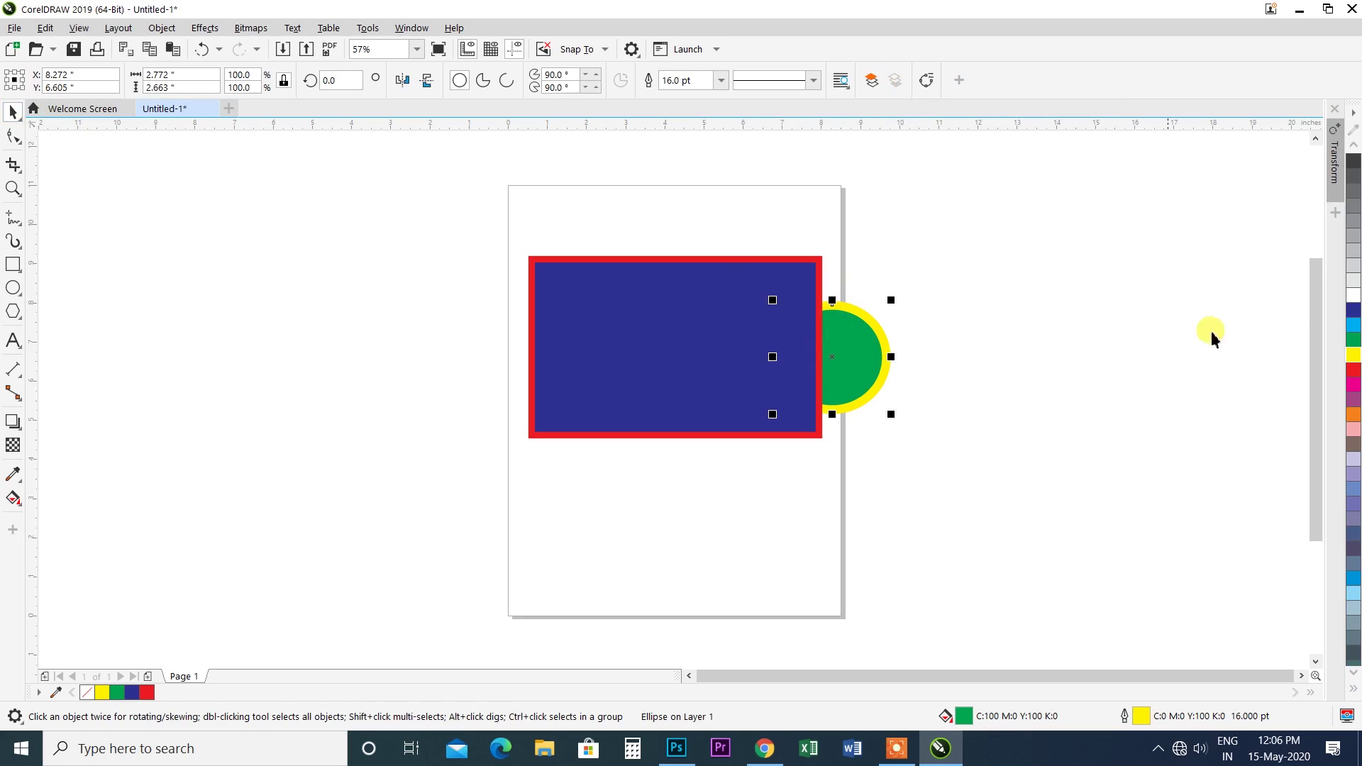
# Try a white fill on the ellipse behind the rectangle and replace it with red.
pyautogui.click(1354, 298)
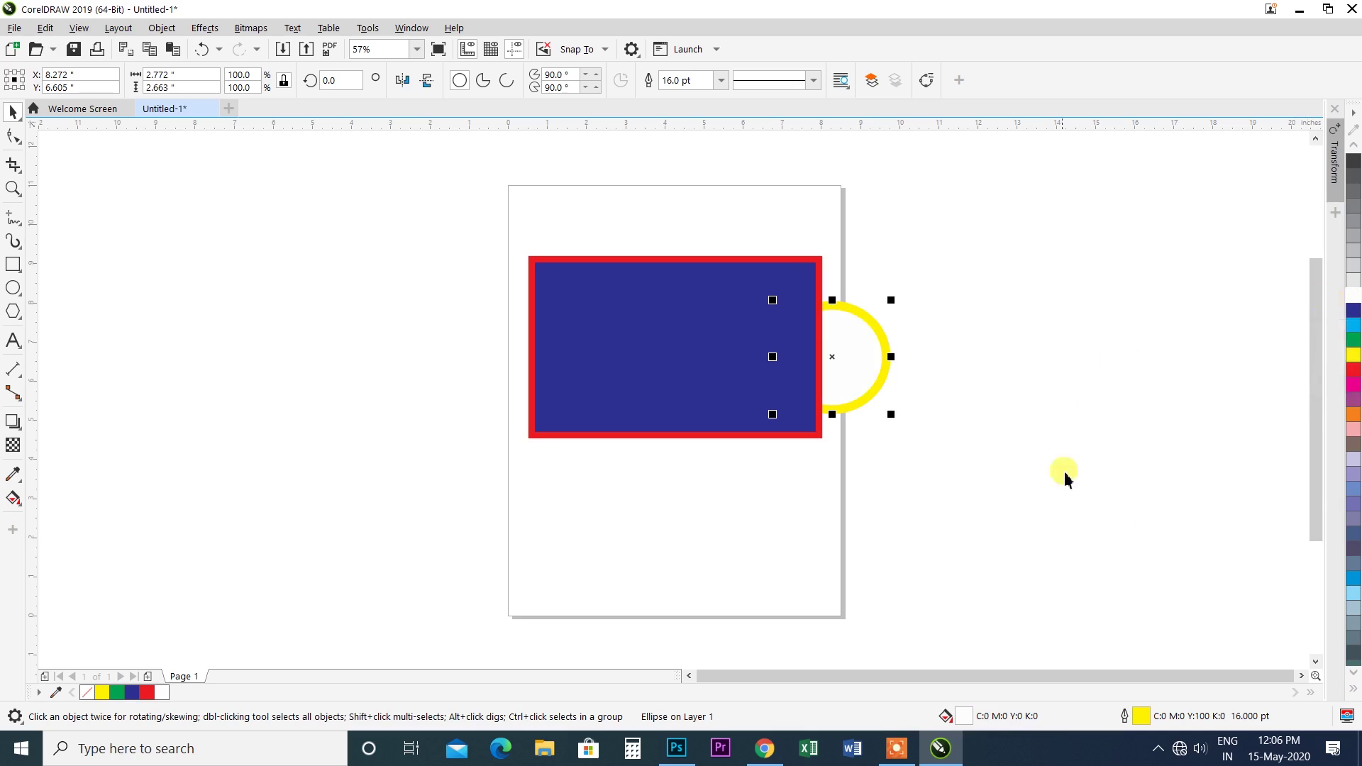
pyautogui.click(1354, 370)
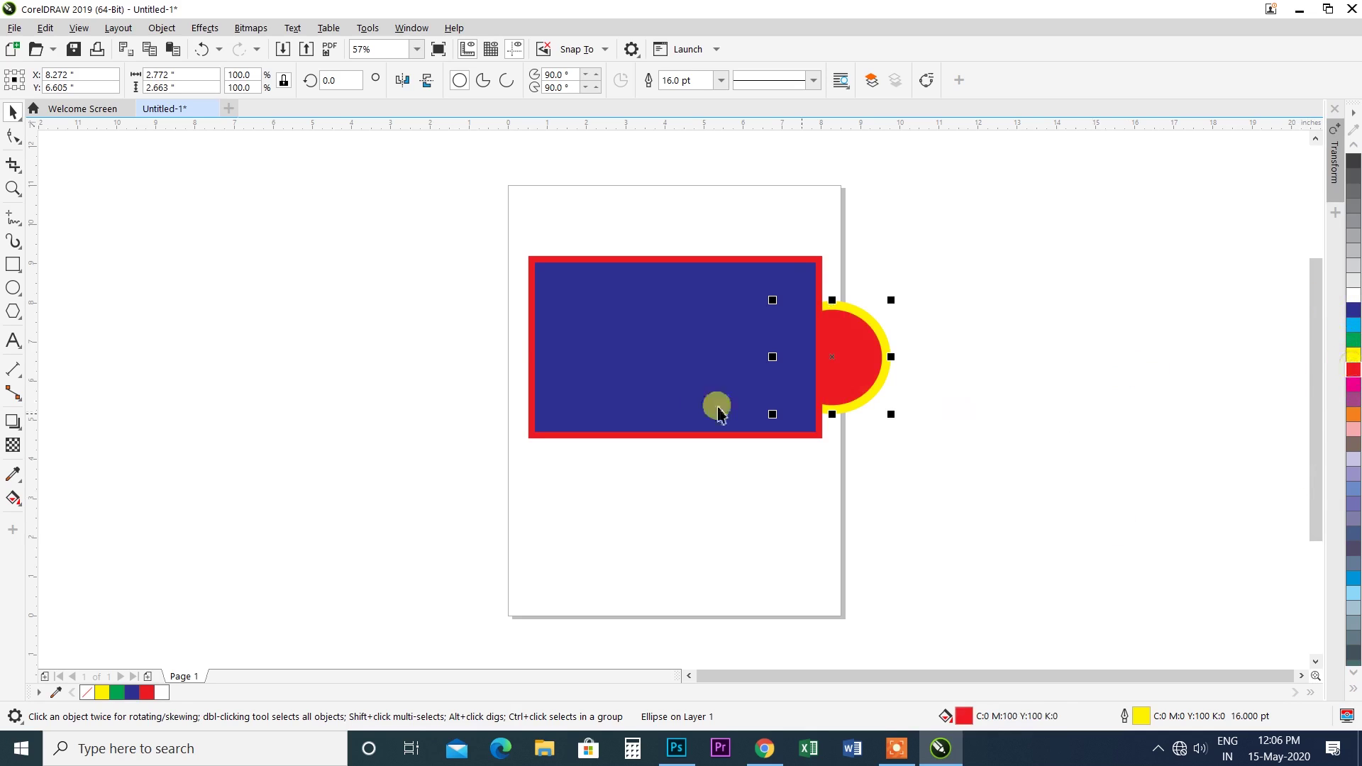
# Select the rectangle, try a white fill on it, and remove its fill while keeping the red outline.
pyautogui.click(686, 342)
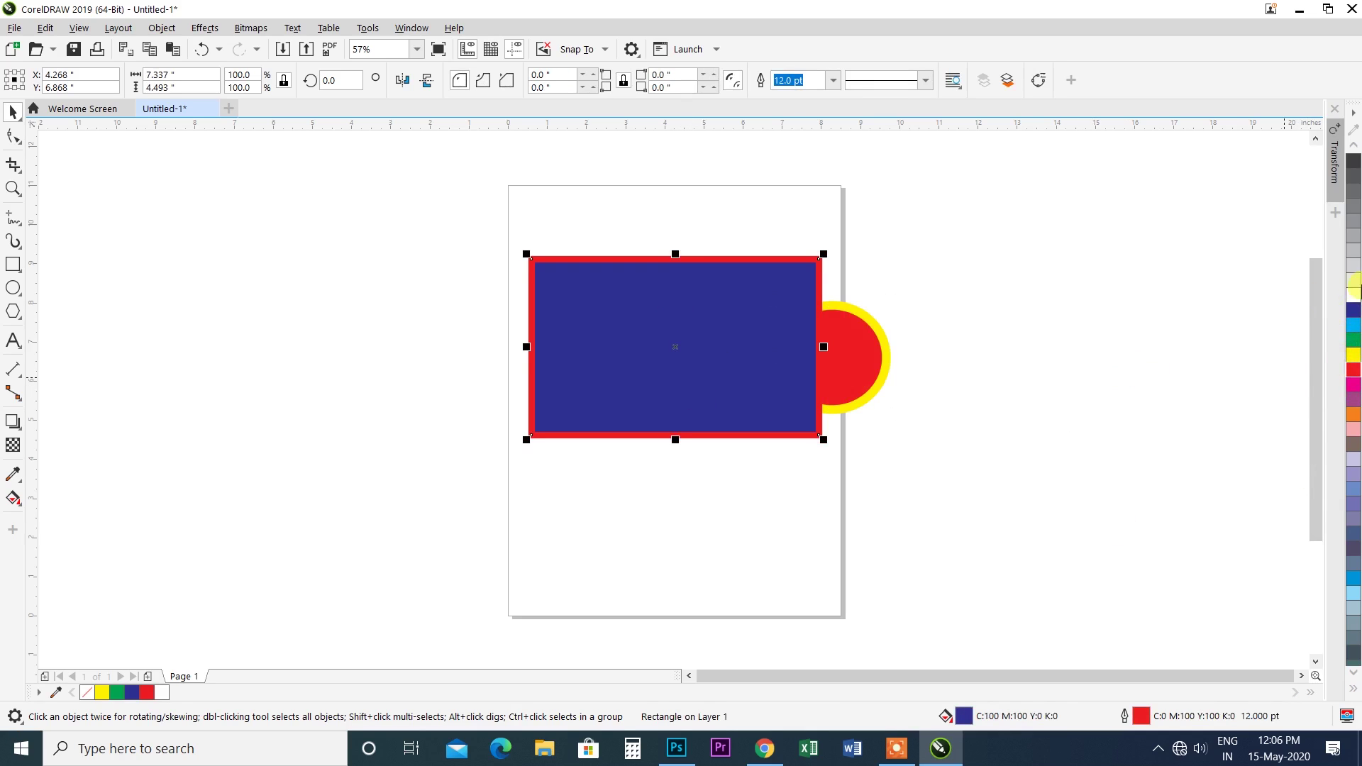
pyautogui.click(1353, 295)
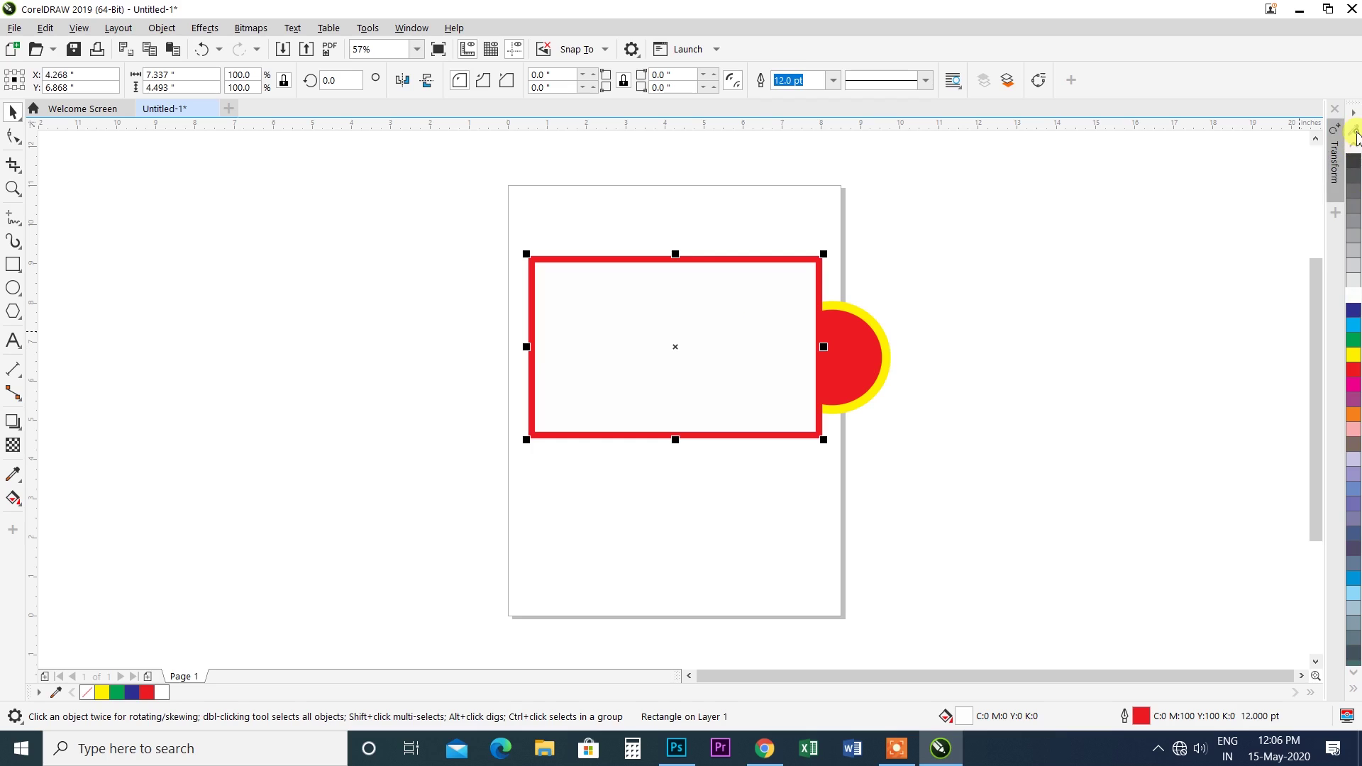
pyautogui.click(1353, 688)
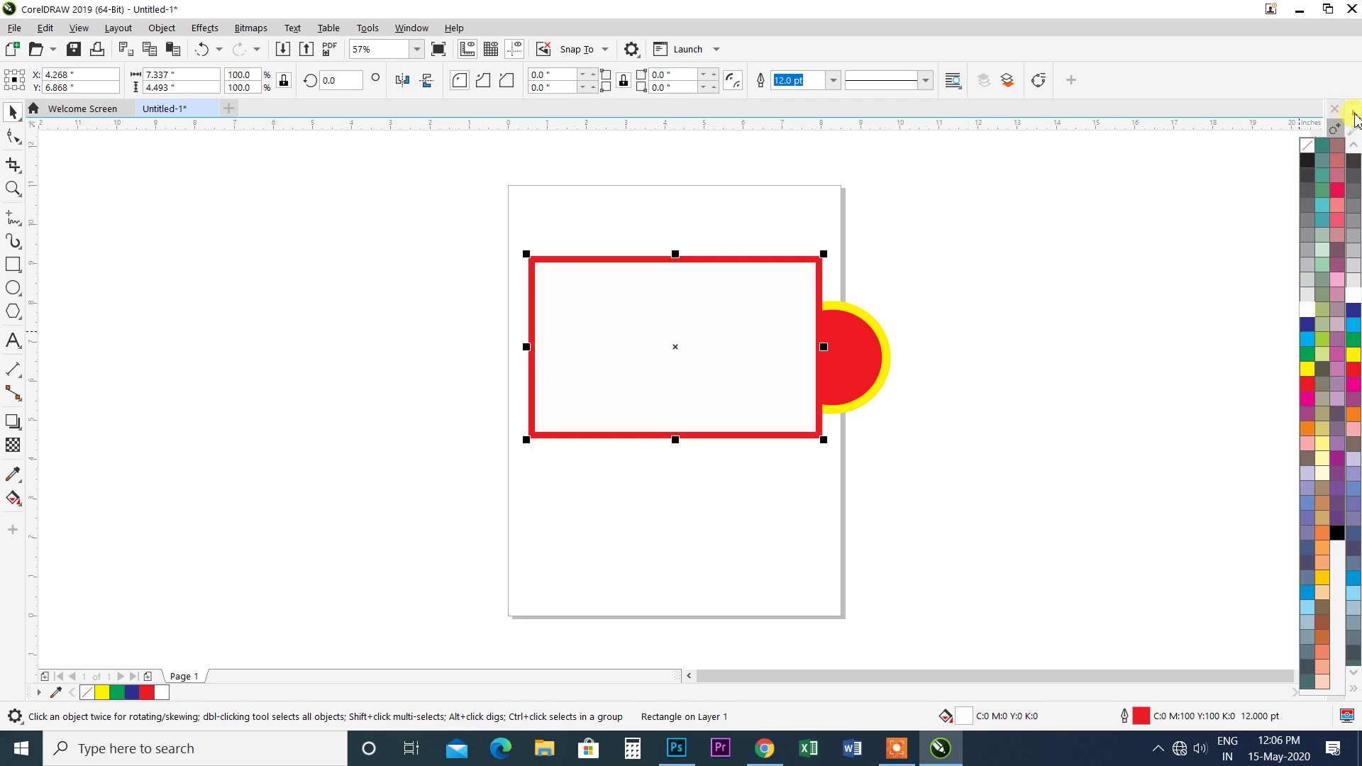
pyautogui.click(1309, 149)
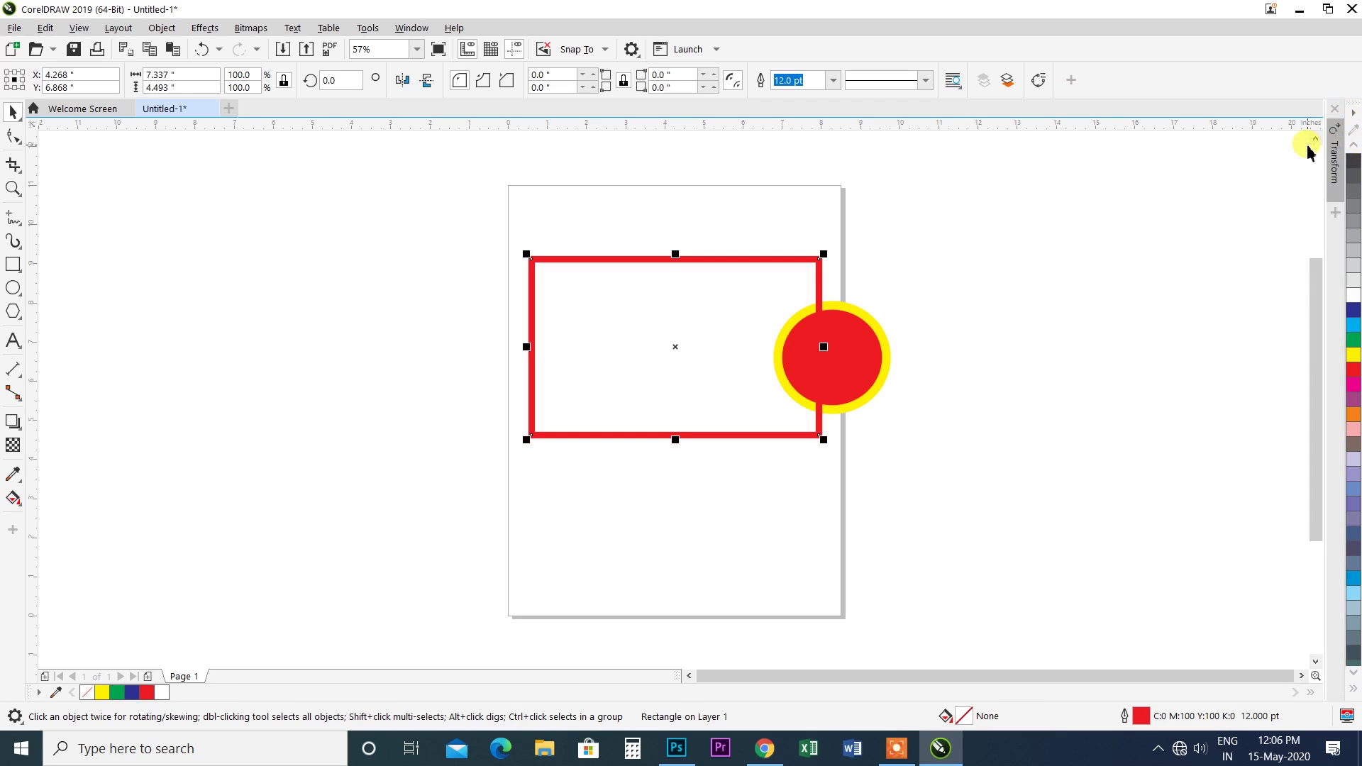
# Fill the rectangle with yellow and remove that fill again.
pyautogui.click(1354, 691)
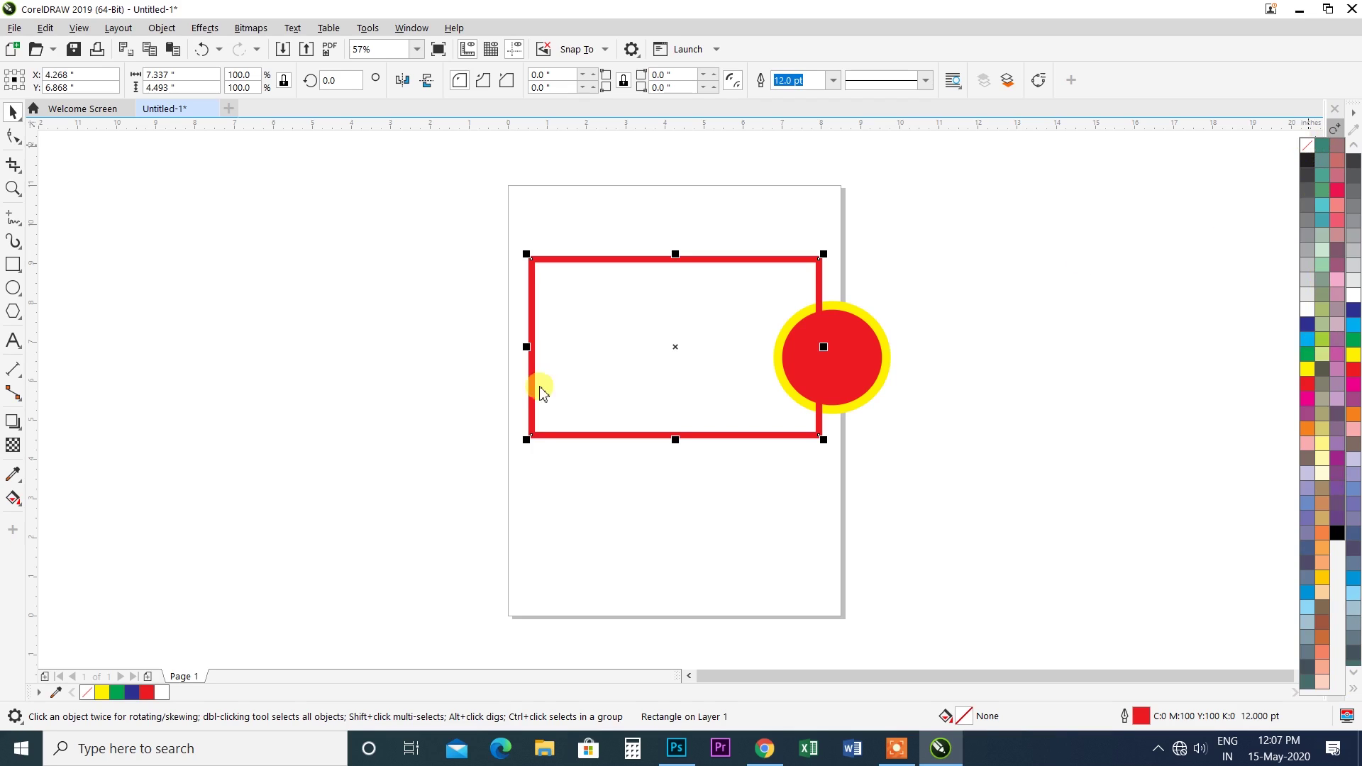
pyautogui.click(1309, 372)
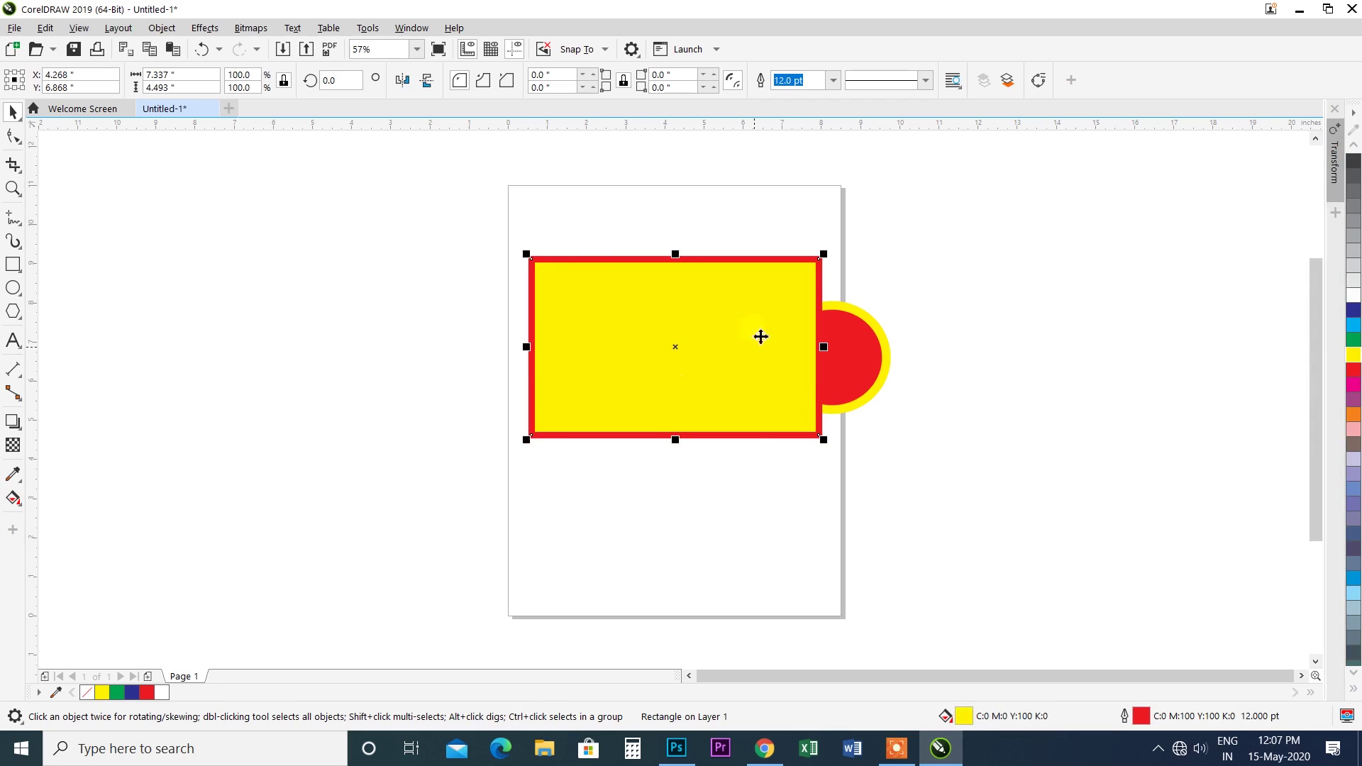
pyautogui.click(1353, 692)
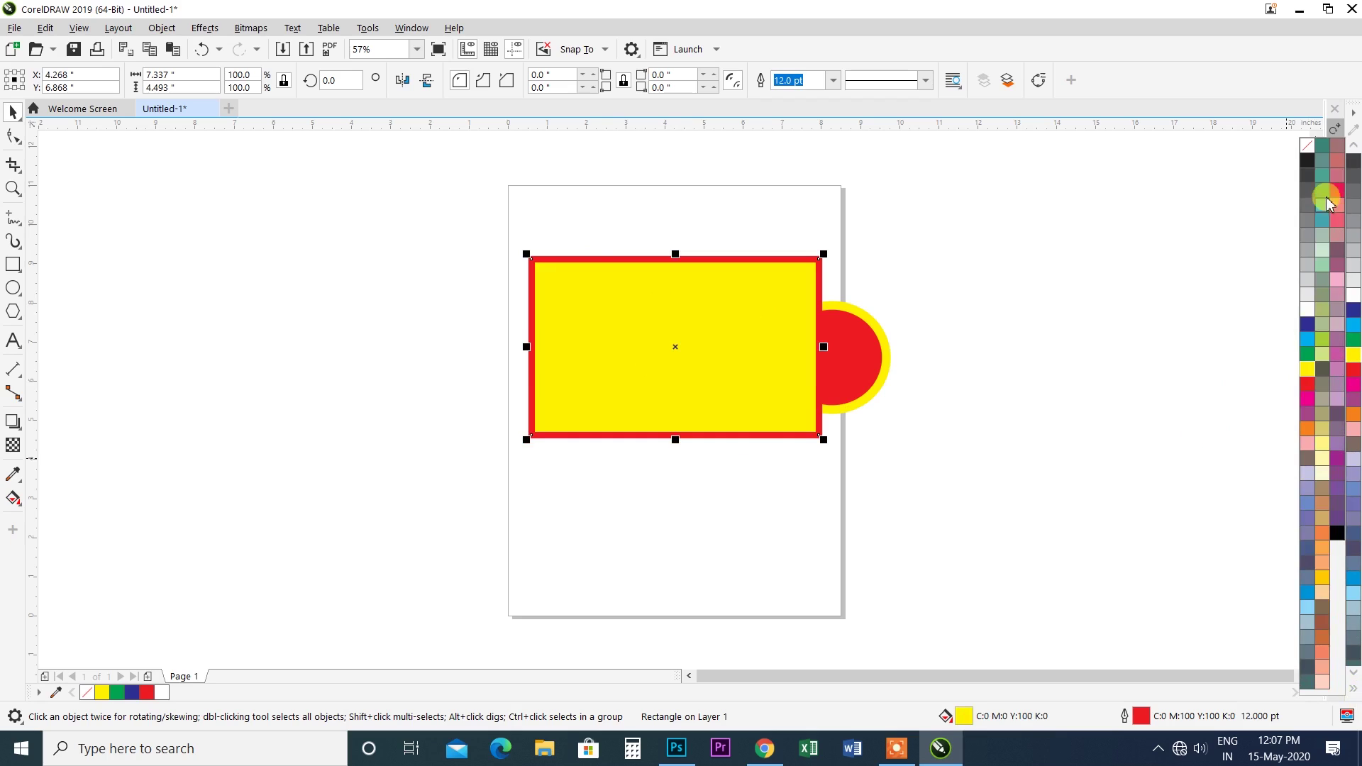
pyautogui.click(1307, 151)
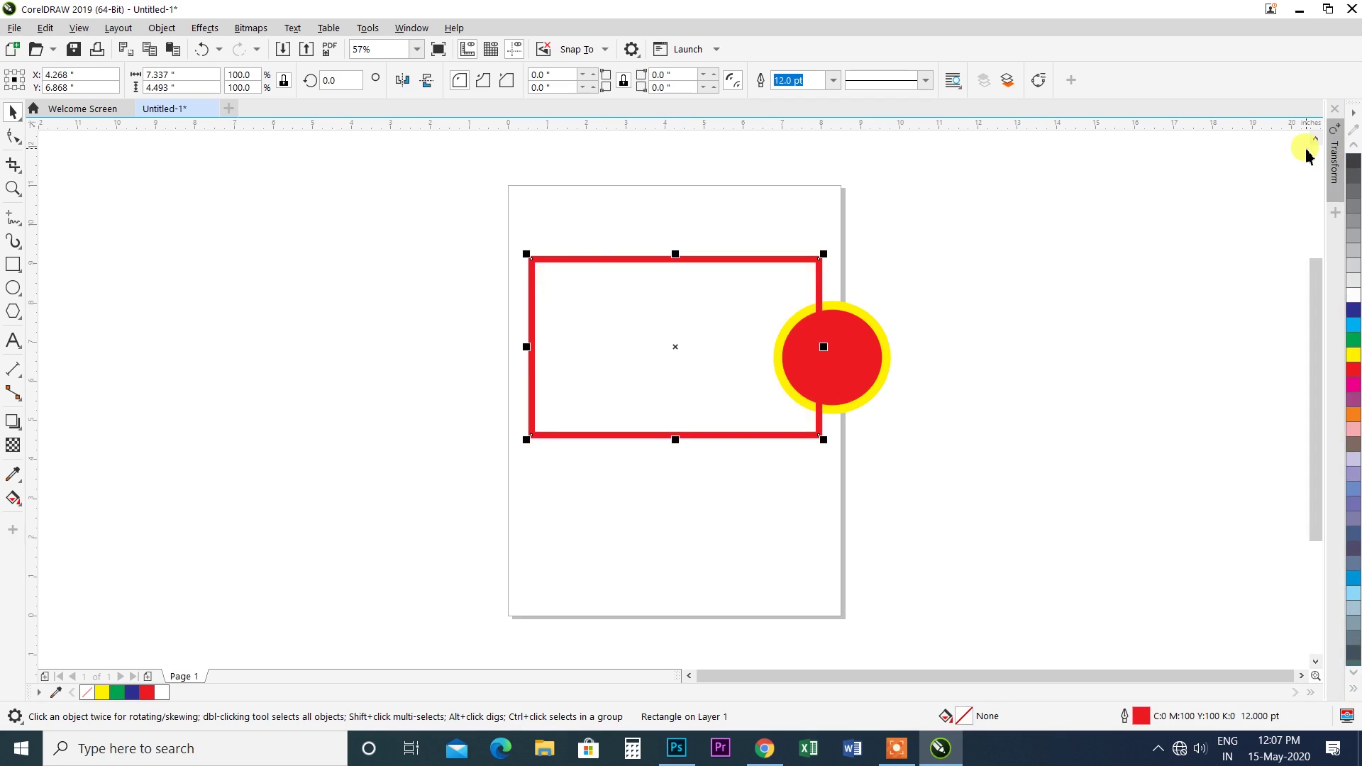
# Remove the red outline from the selected rectangle and clear its fill as well.
pyautogui.click(1355, 692)
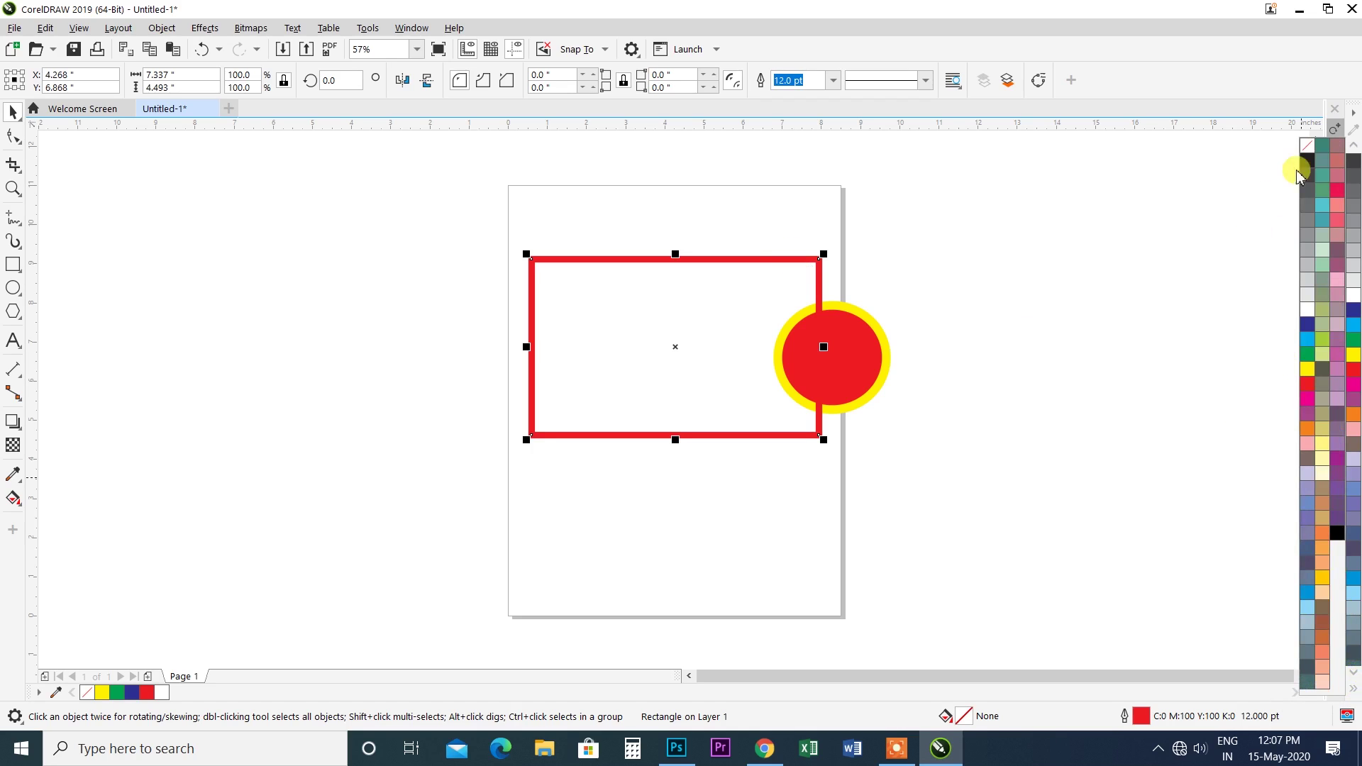
pyautogui.rightClick(1310, 147)
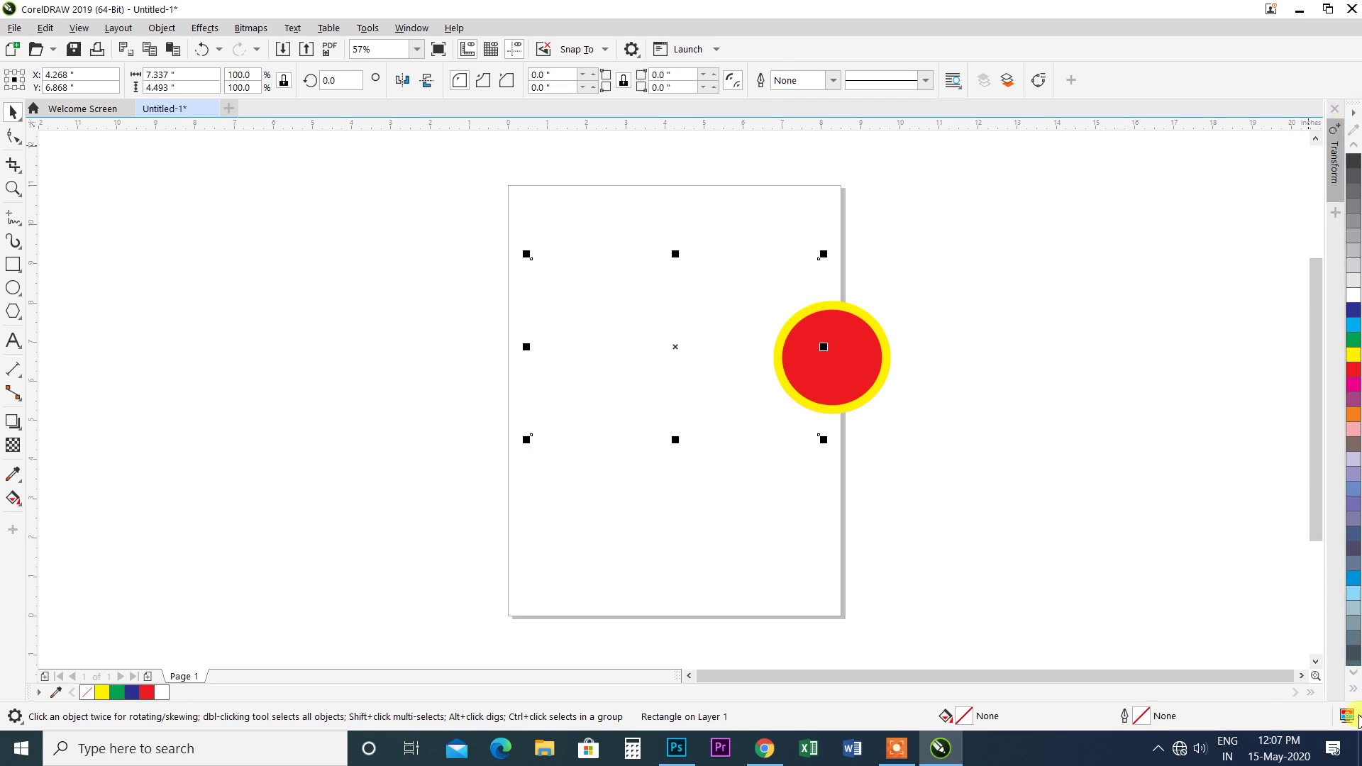
pyautogui.click(1355, 692)
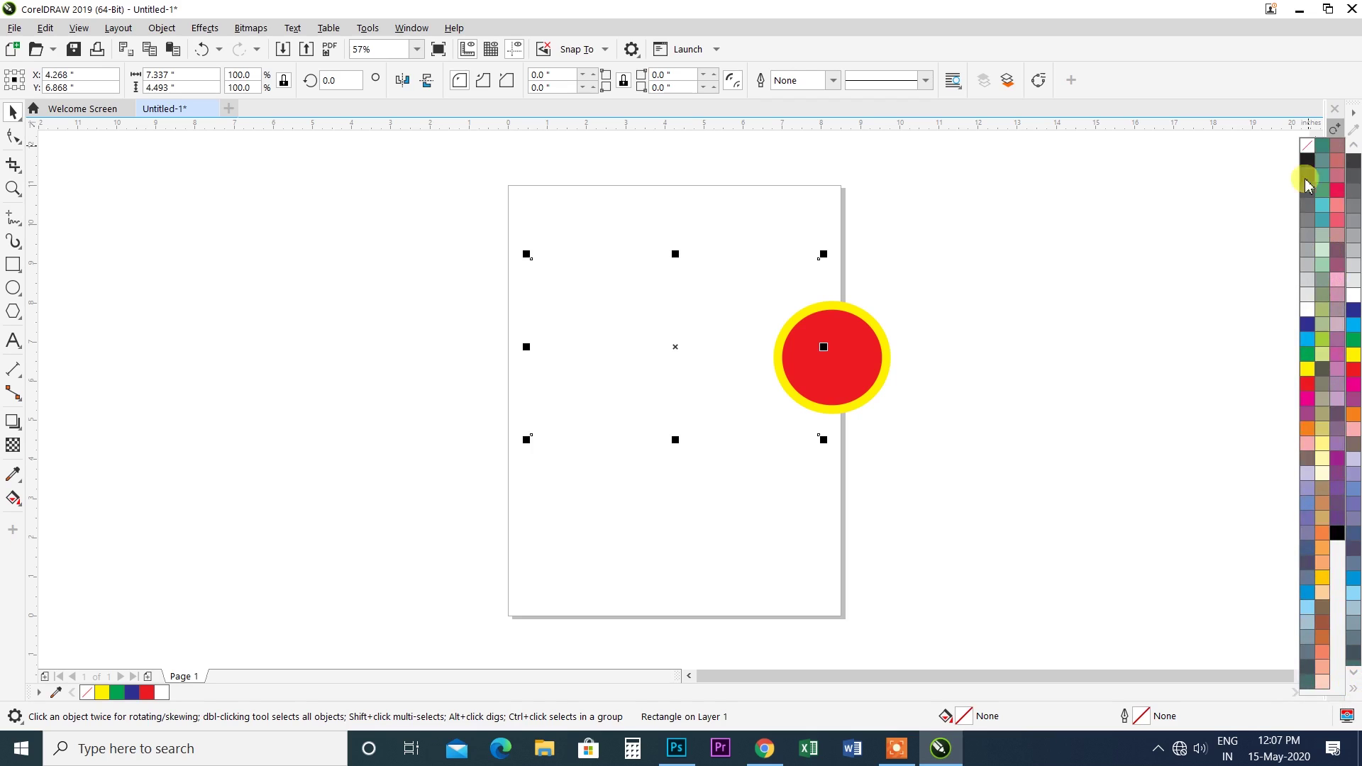
pyautogui.click(1305, 148)
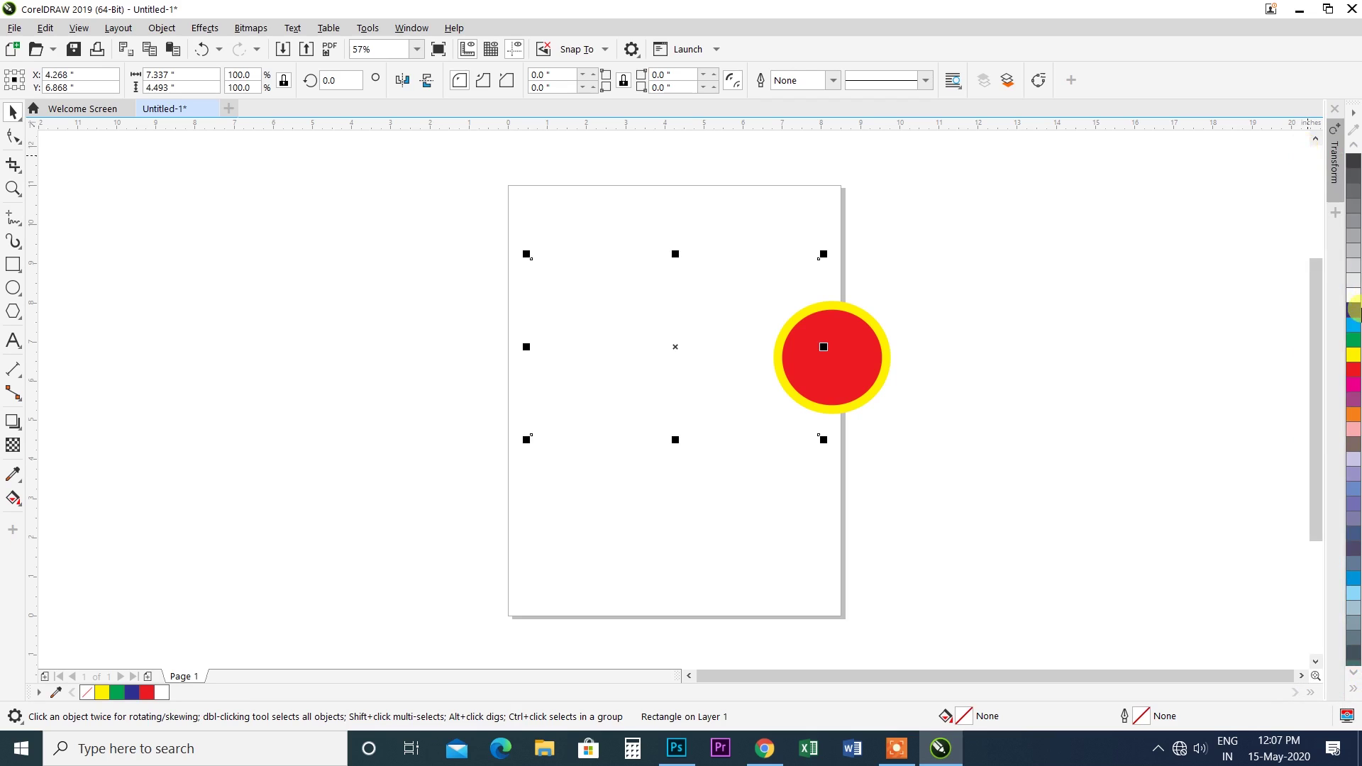
# Give the rectangle a cyan outline 12.0 pt wide and fill it with yellow.
pyautogui.rightClick(1356, 330)
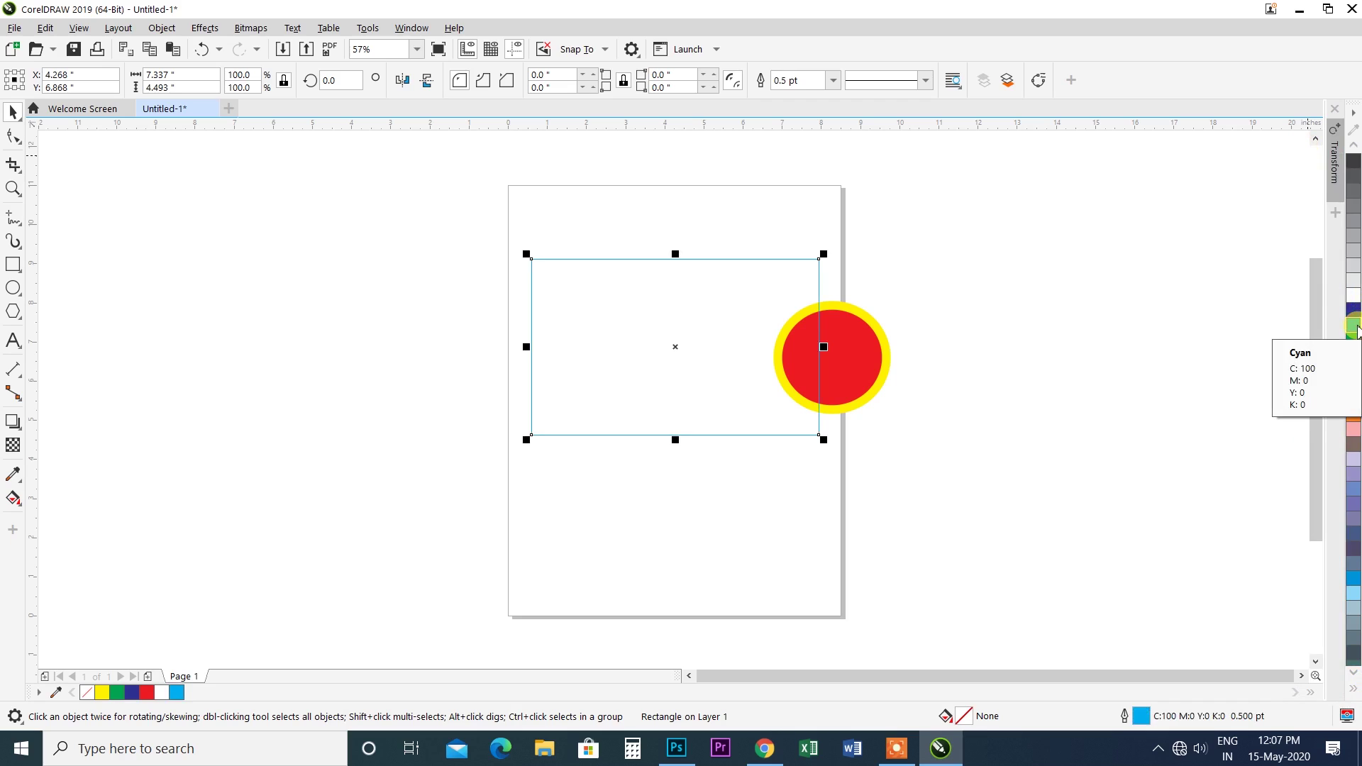
pyautogui.click(834, 81)
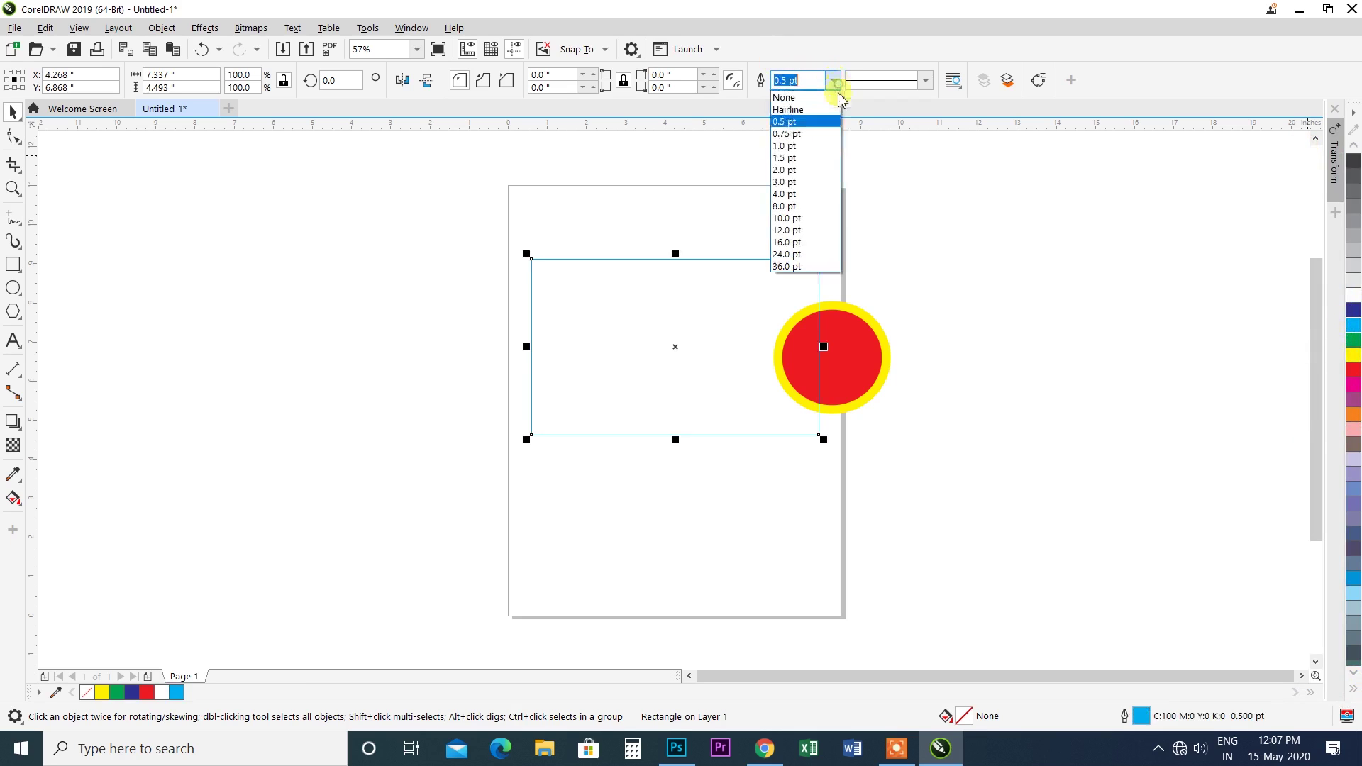
pyautogui.click(808, 229)
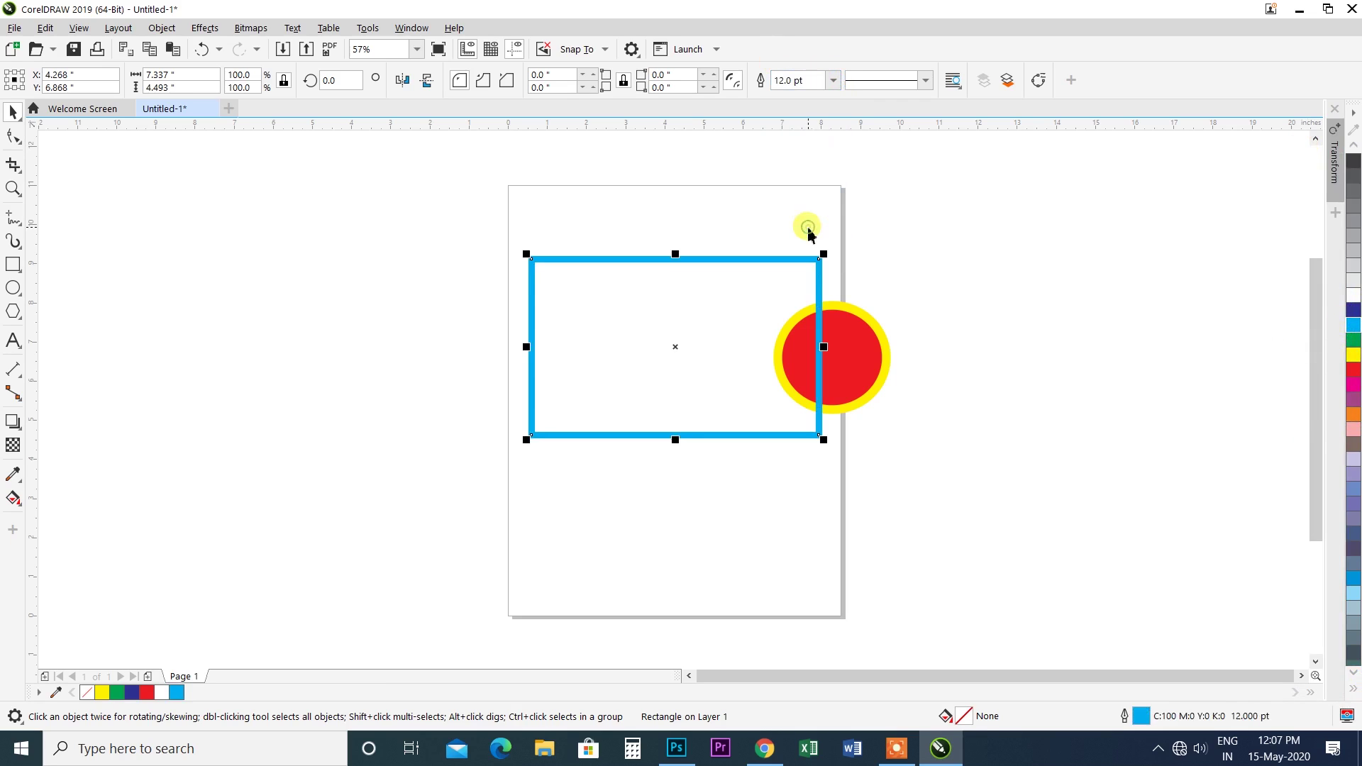
pyautogui.click(1355, 365)
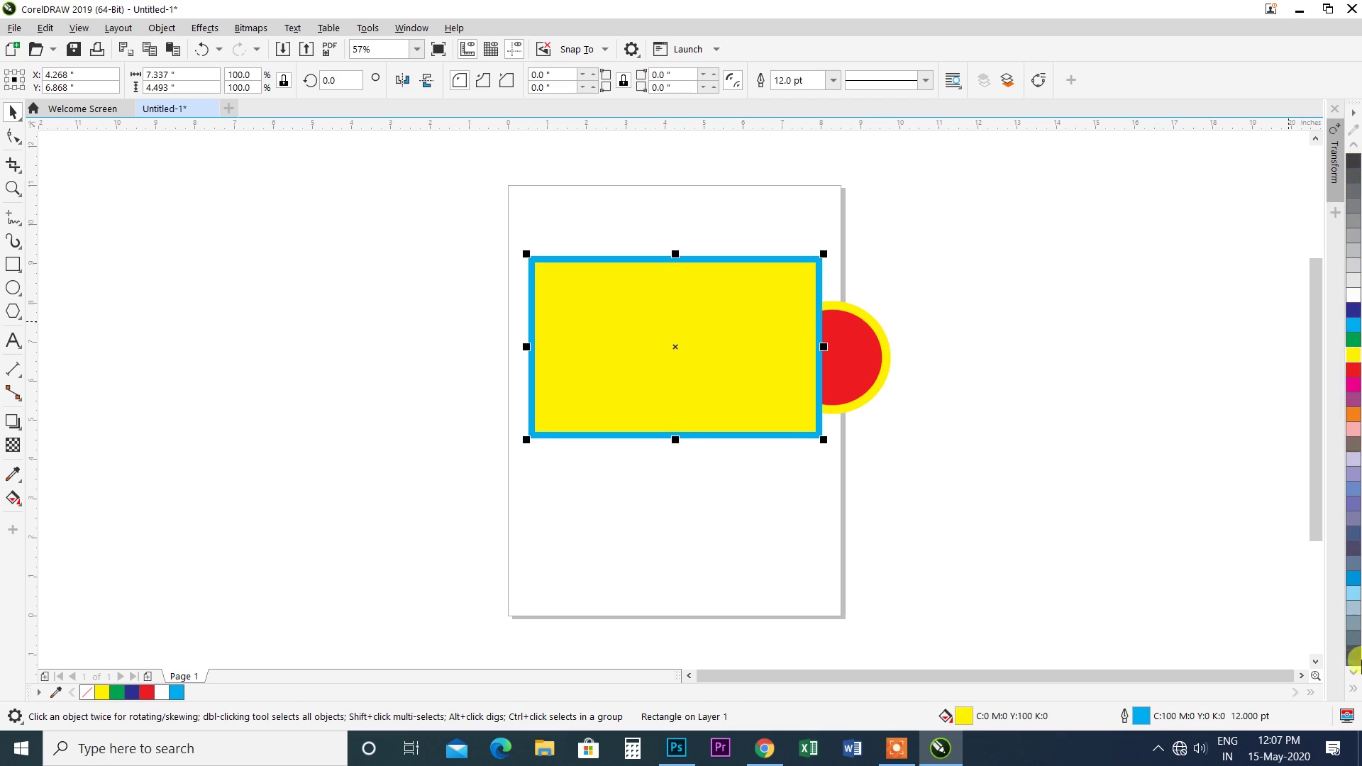
pyautogui.click(1354, 694)
# Open the rectangle's fill for editing, moving the dialog aside, and toggle twice between no fill and uniform fill, ending on uniform fill.
pyautogui.doubleClick(966, 715)
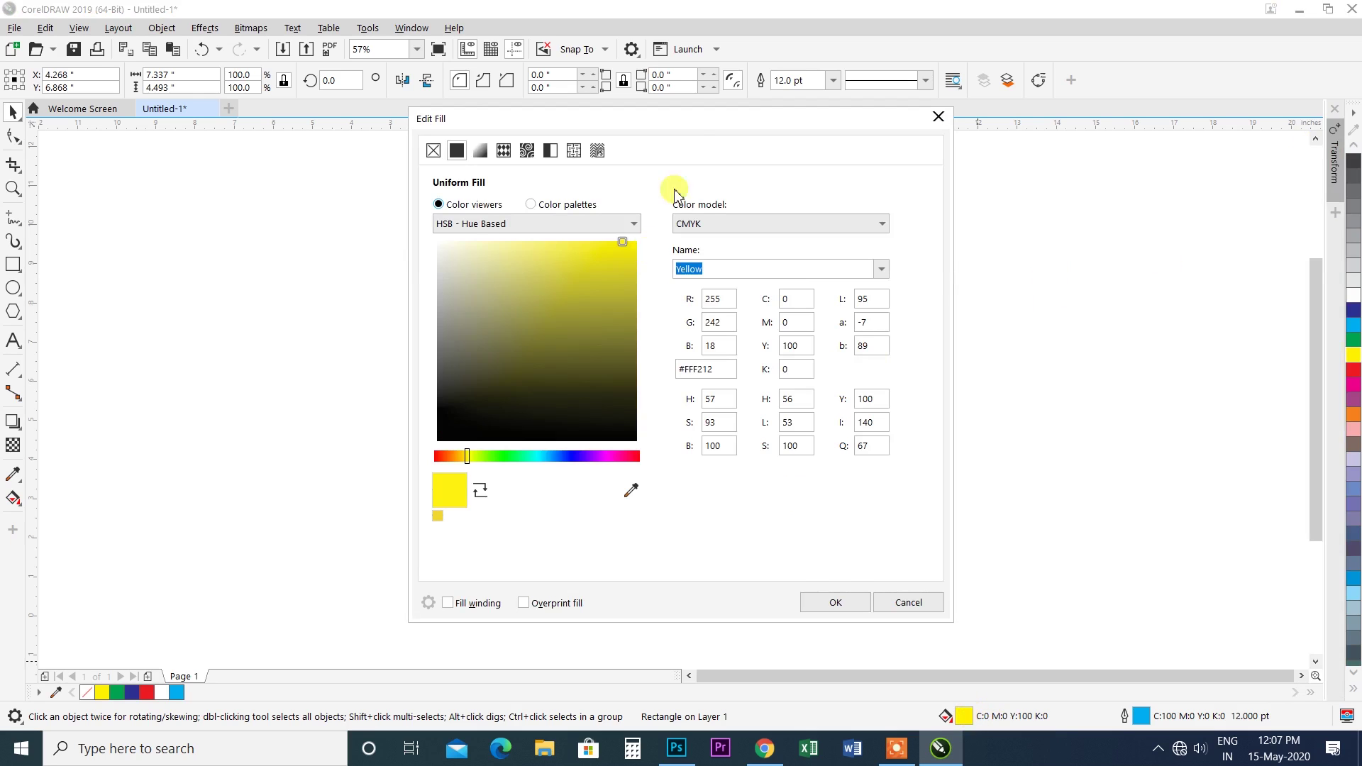
pyautogui.moveTo(701, 123); pyautogui.dragTo(1031, 107)
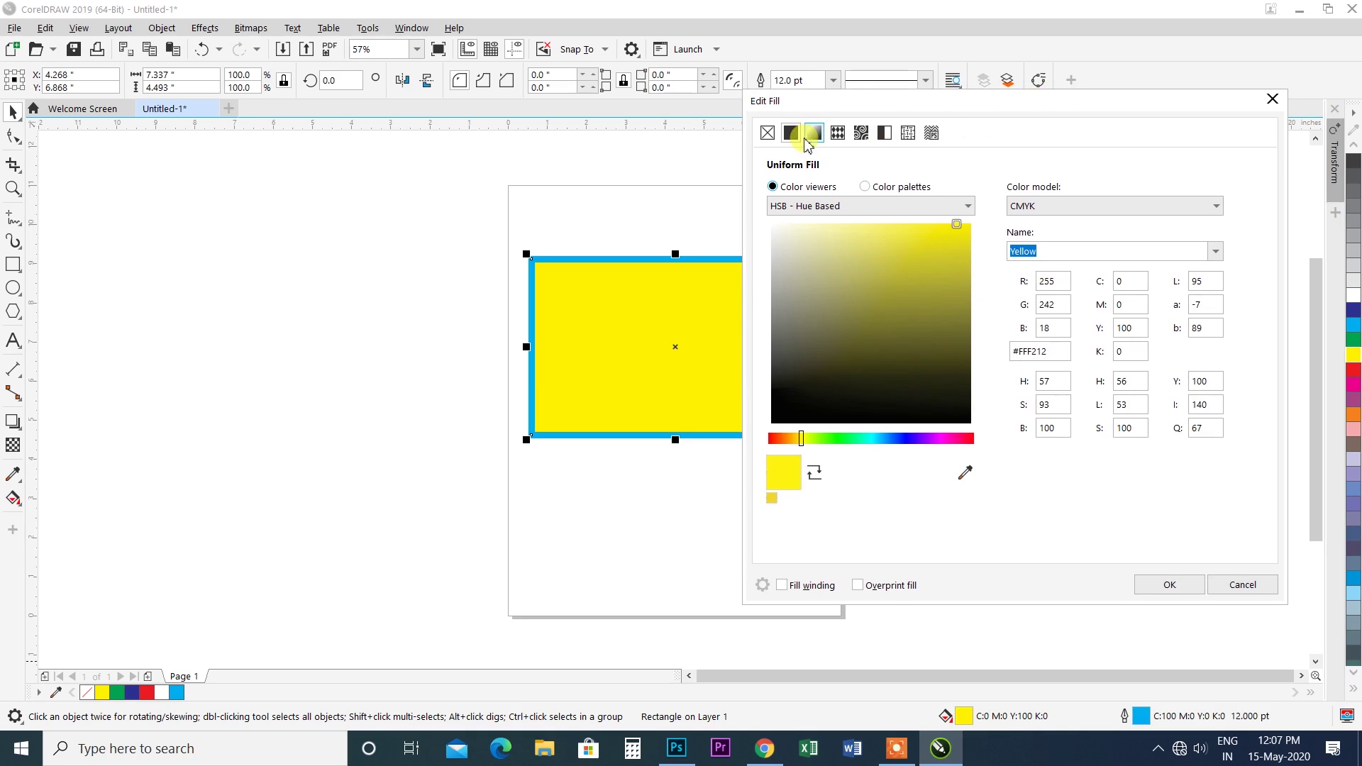
pyautogui.click(767, 132)
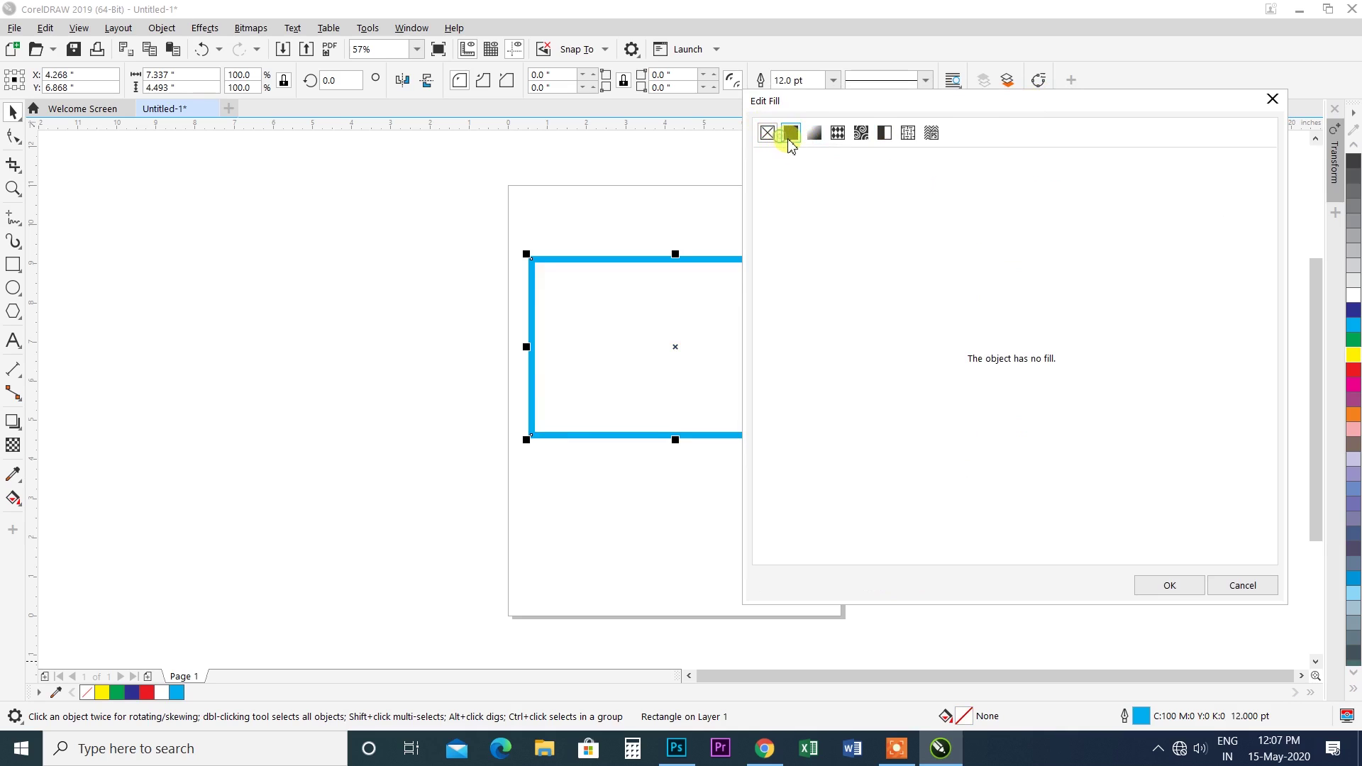
pyautogui.click(791, 132)
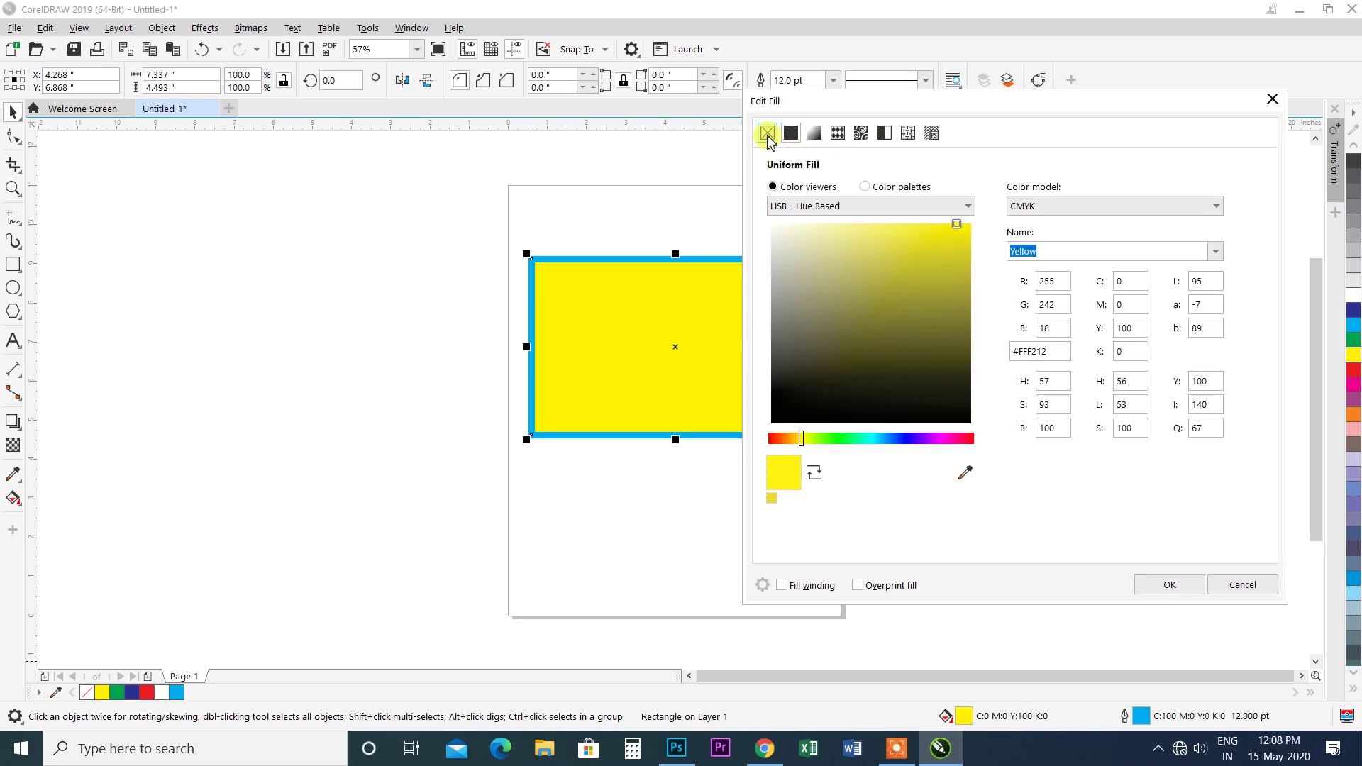
pyautogui.click(770, 136)
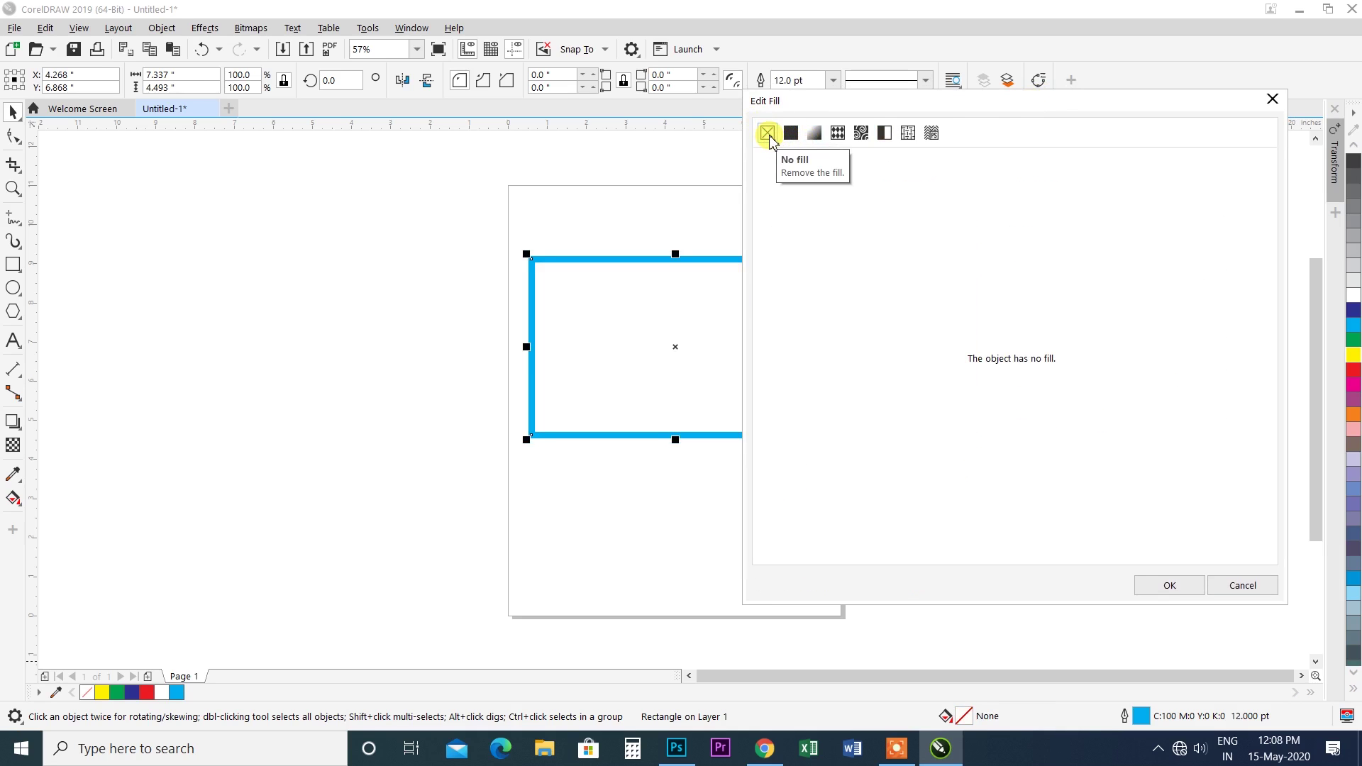
pyautogui.click(790, 133)
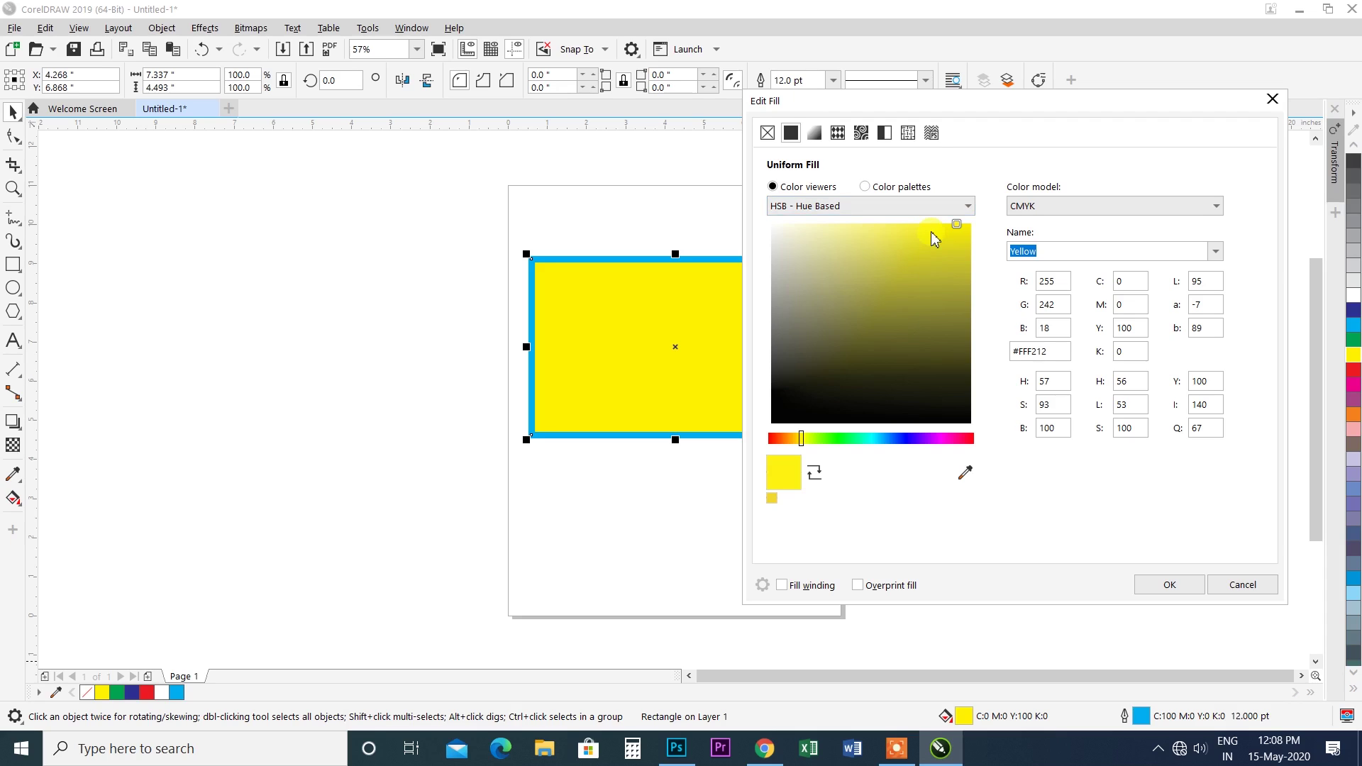
# Try darker shades of yellow for the rectangle's uniform fill and highlight the color's hex code.
pyautogui.moveTo(909, 251); pyautogui.dragTo(929, 258)
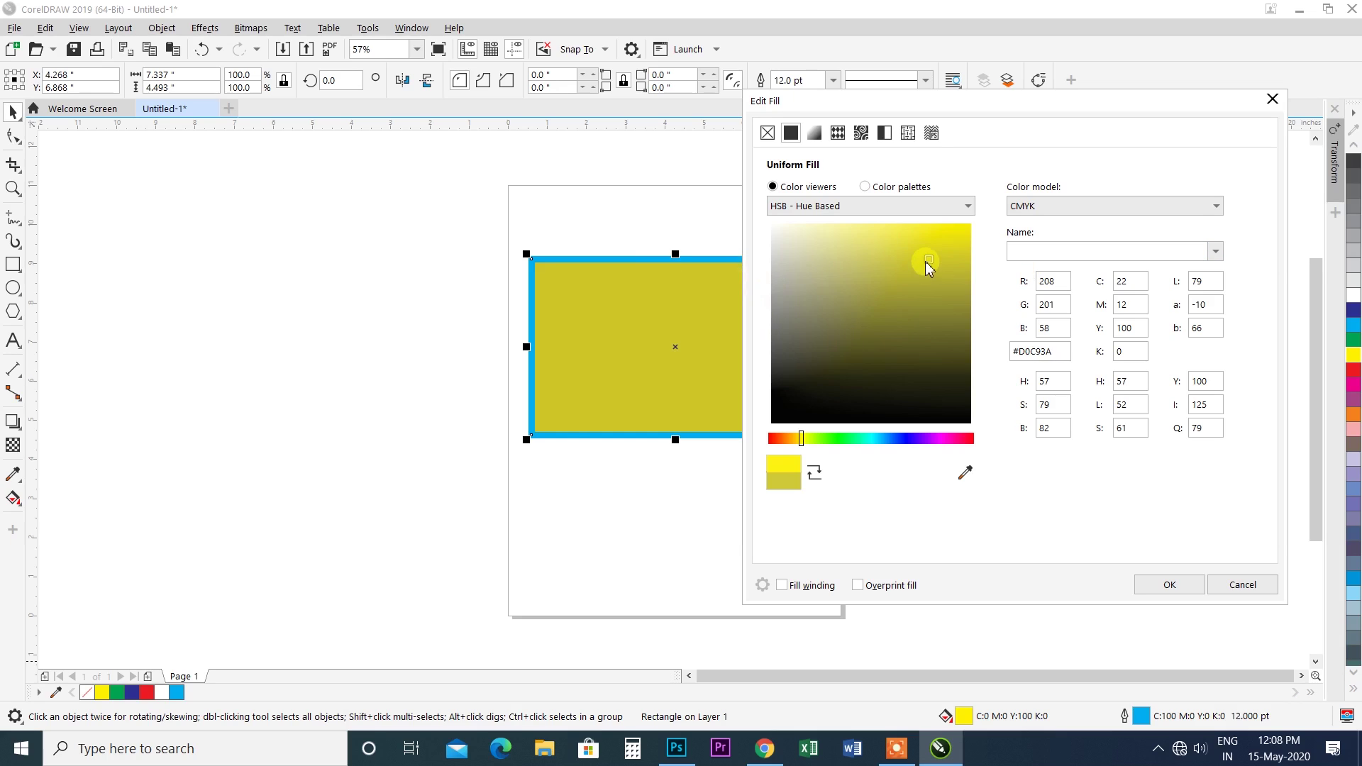
pyautogui.click(1057, 352)
pyautogui.moveTo(1062, 352); pyautogui.dragTo(994, 347)
pyautogui.click(1062, 351)
pyautogui.click(962, 238)
# Shift the fill's hue to green and try lighter green shades, ending on #76C377.
pyautogui.moveTo(801, 439)
pyautogui.mouseDown()
pyautogui.moveTo(883, 440)
pyautogui.moveTo(845, 447)
pyautogui.mouseUp()
pyautogui.click(862, 241)
pyautogui.click(894, 243)
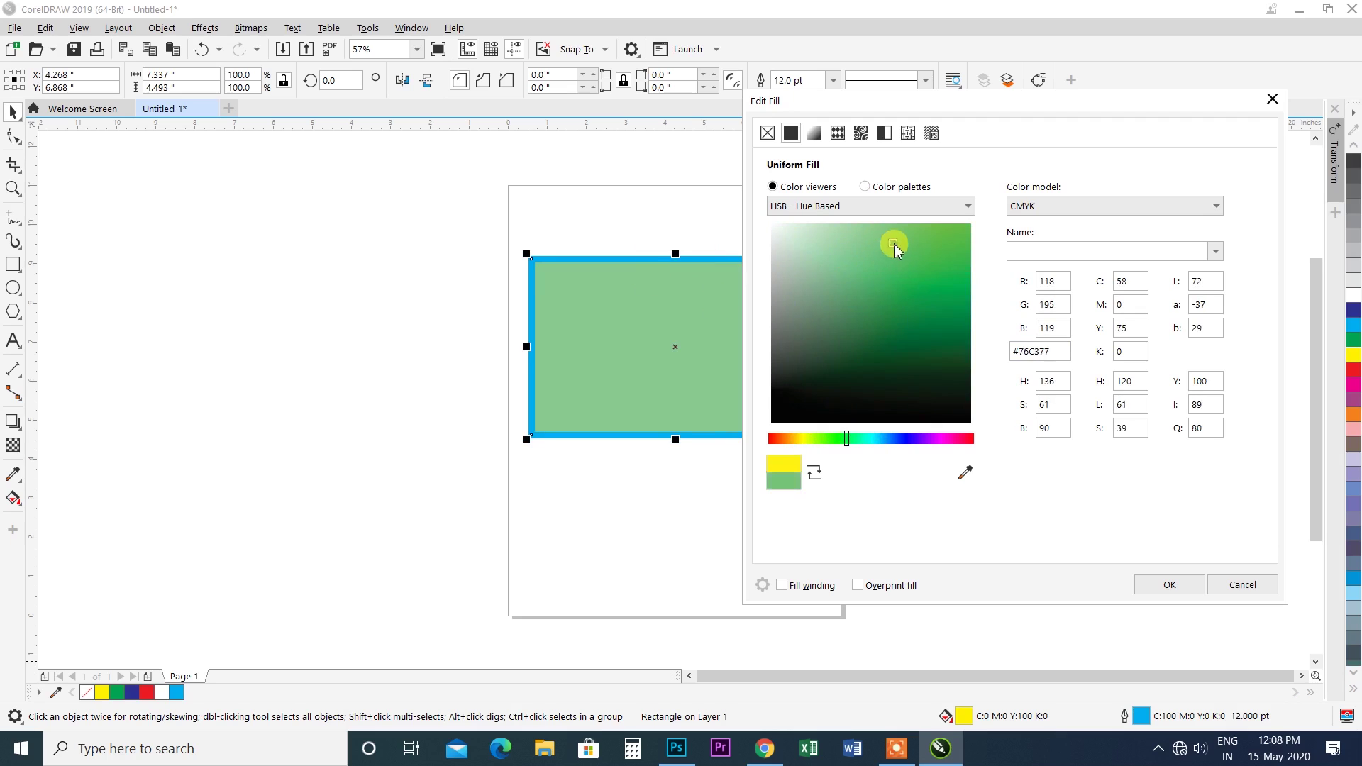
# Change the fill's hue to orange and highlight the hex code of the resulting color.
pyautogui.click(783, 439)
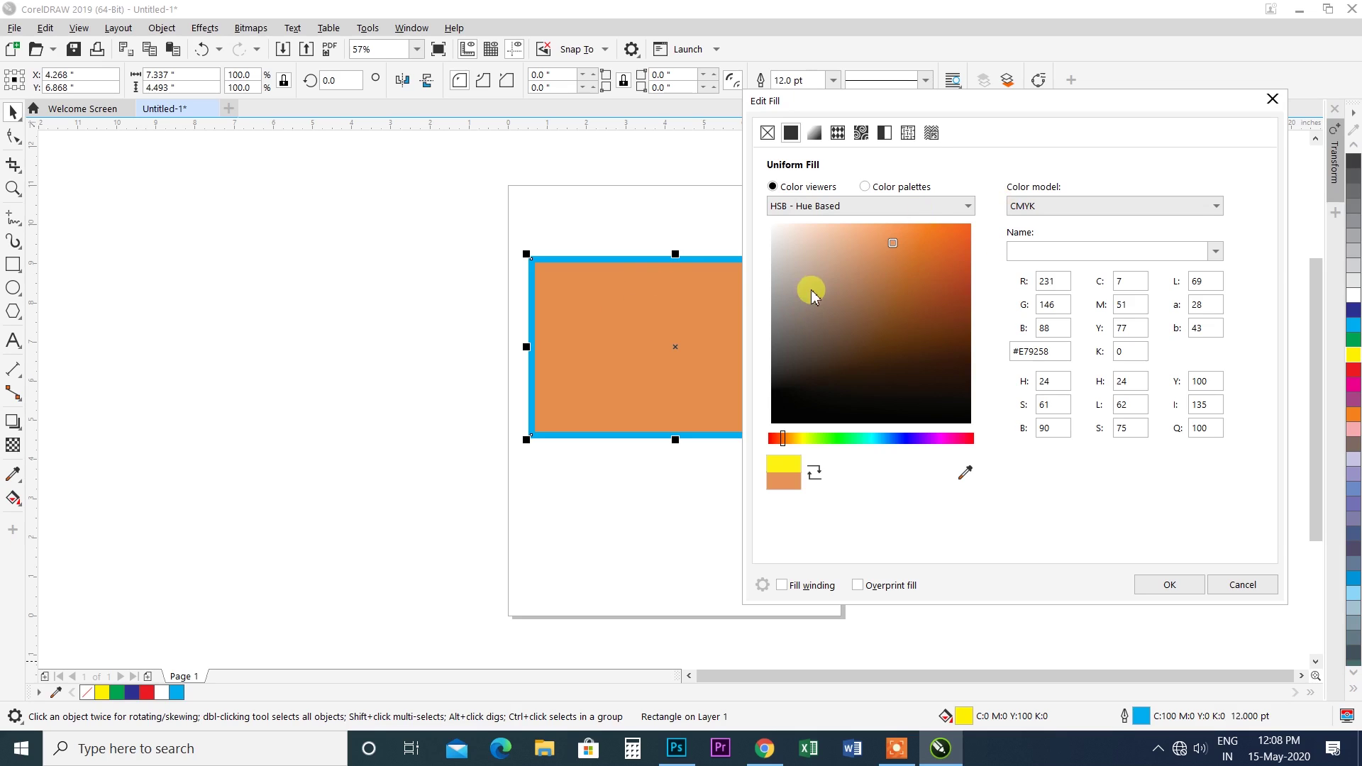
pyautogui.moveTo(1054, 352); pyautogui.dragTo(1021, 354)
pyautogui.click(1062, 351)
pyautogui.moveTo(1062, 351); pyautogui.dragTo(1004, 353)
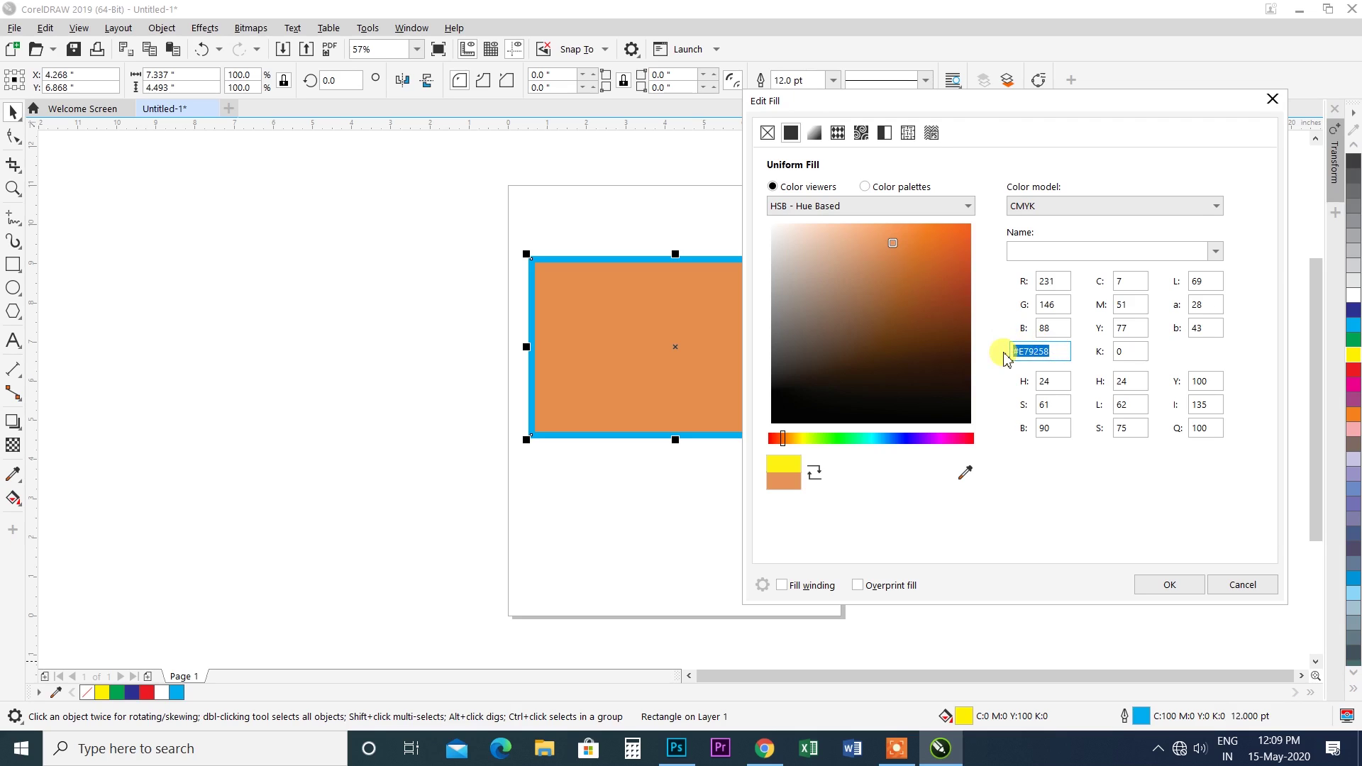
pyautogui.click(1062, 351)
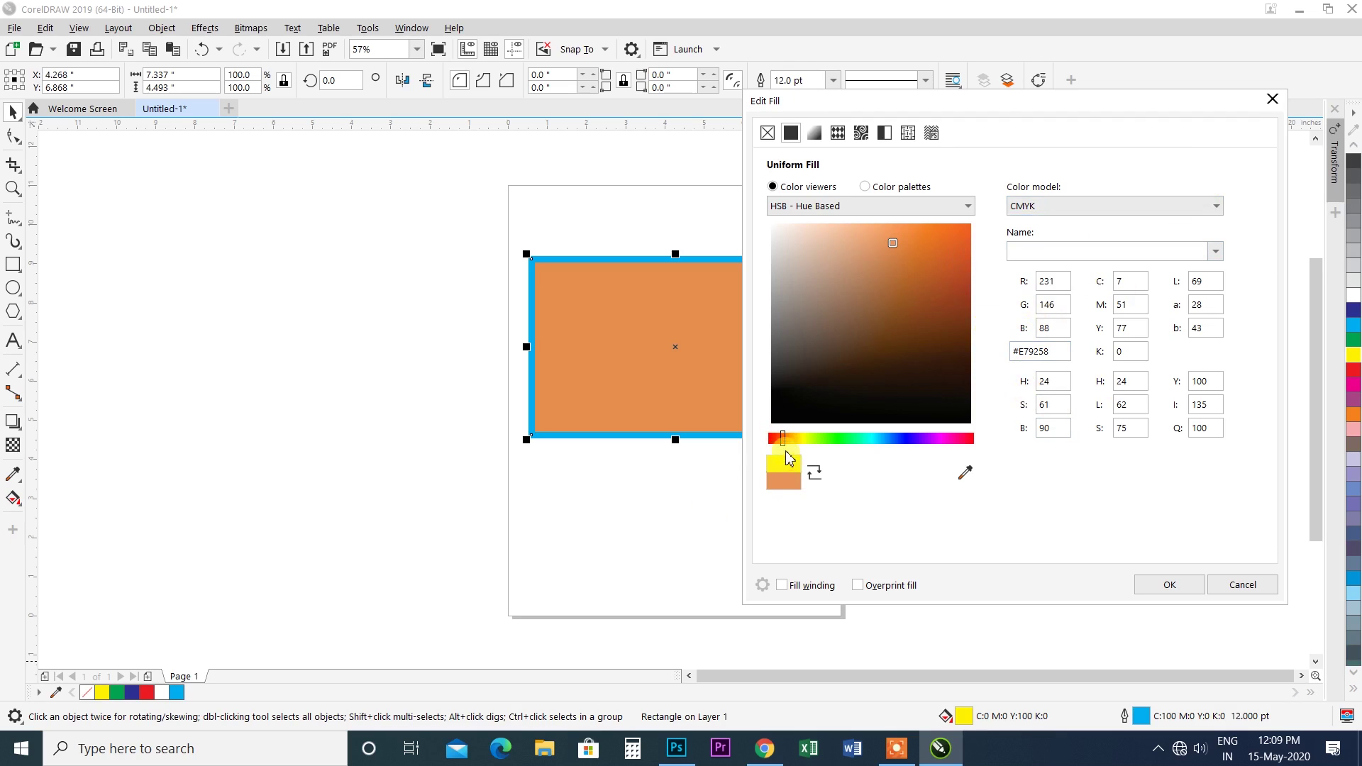
# Swap the old and new fill colors back and forth, and change the fill to the green #71BF53.
pyautogui.click(814, 473)
pyautogui.click(813, 473)
pyautogui.moveTo(789, 443); pyautogui.dragTo(837, 444)
pyautogui.moveTo(915, 291); pyautogui.dragTo(893, 251)
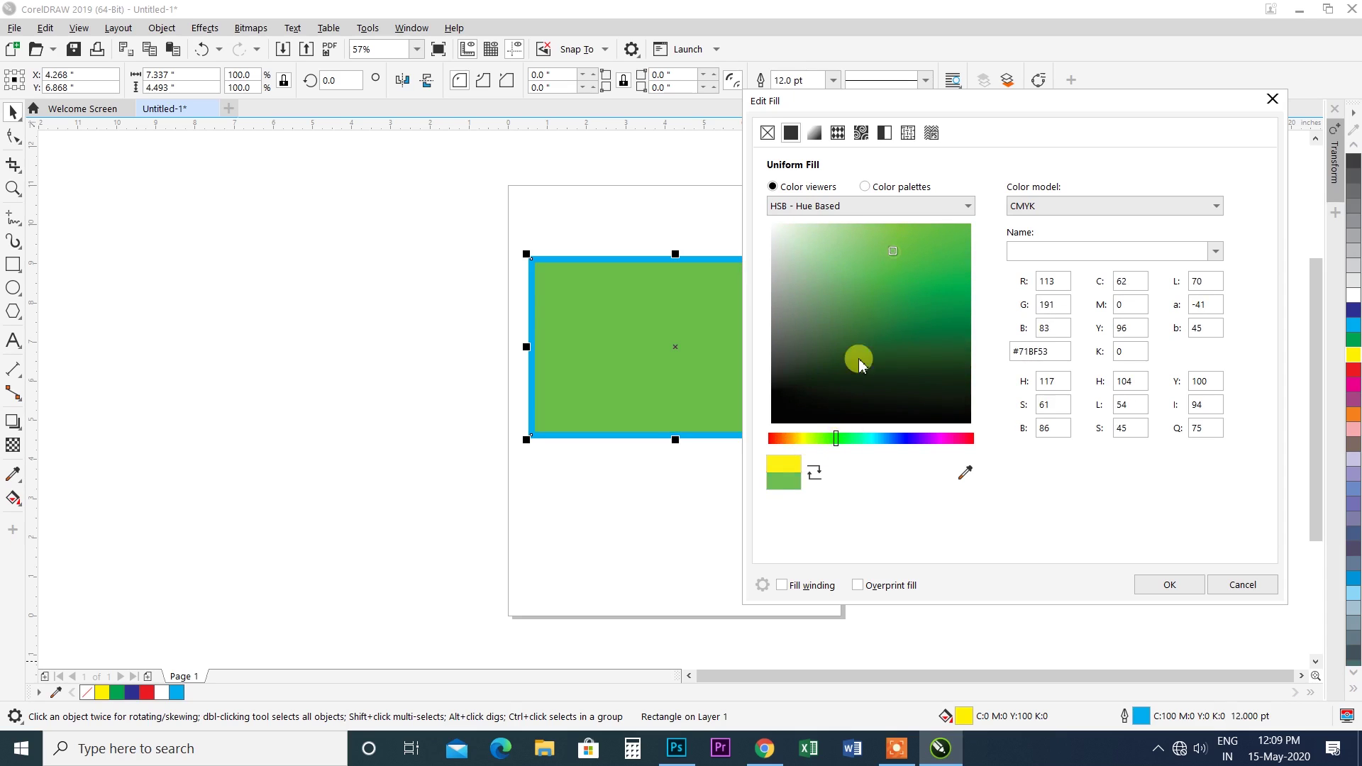
# Try the RGB color model for the fill and set it back to CMYK.
pyautogui.click(1091, 205)
pyautogui.click(1043, 247)
pyautogui.click(1062, 210)
pyautogui.click(1035, 241)
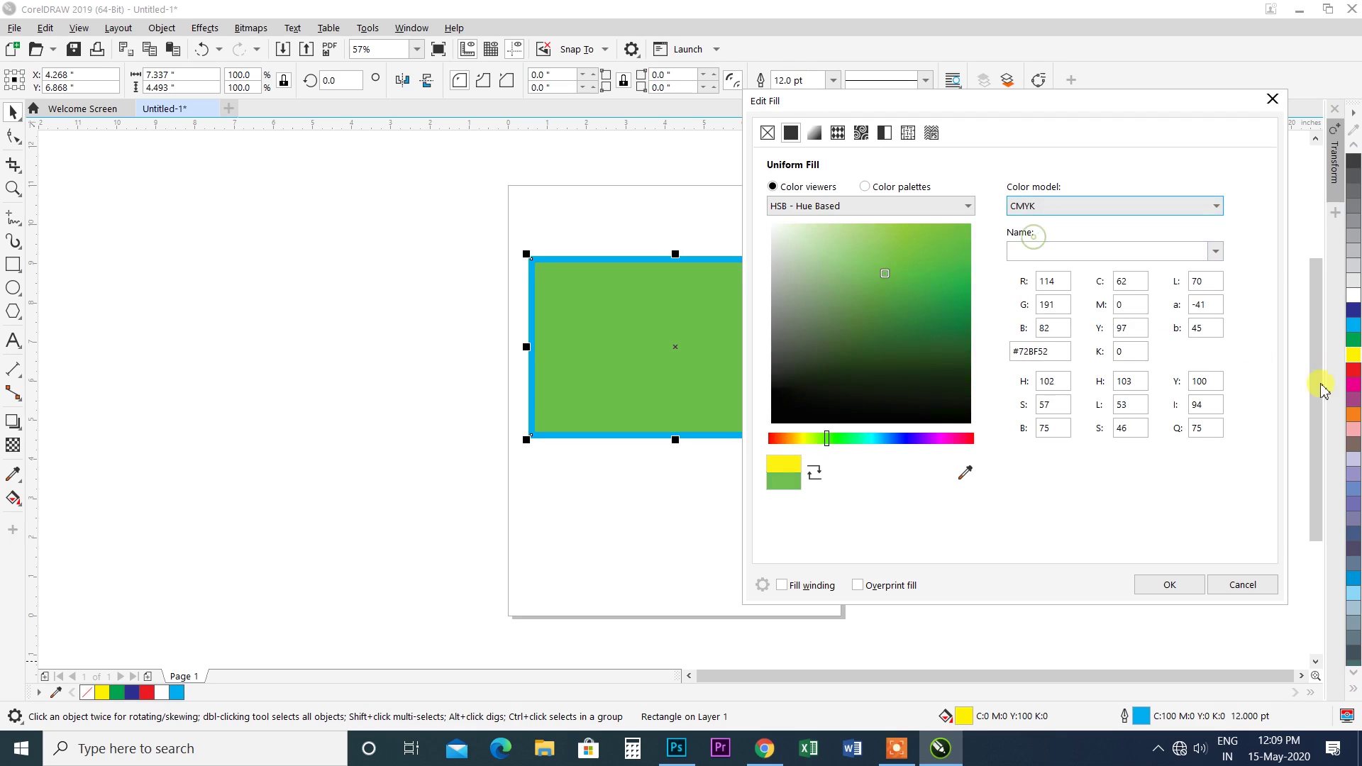
pyautogui.click(1022, 208)
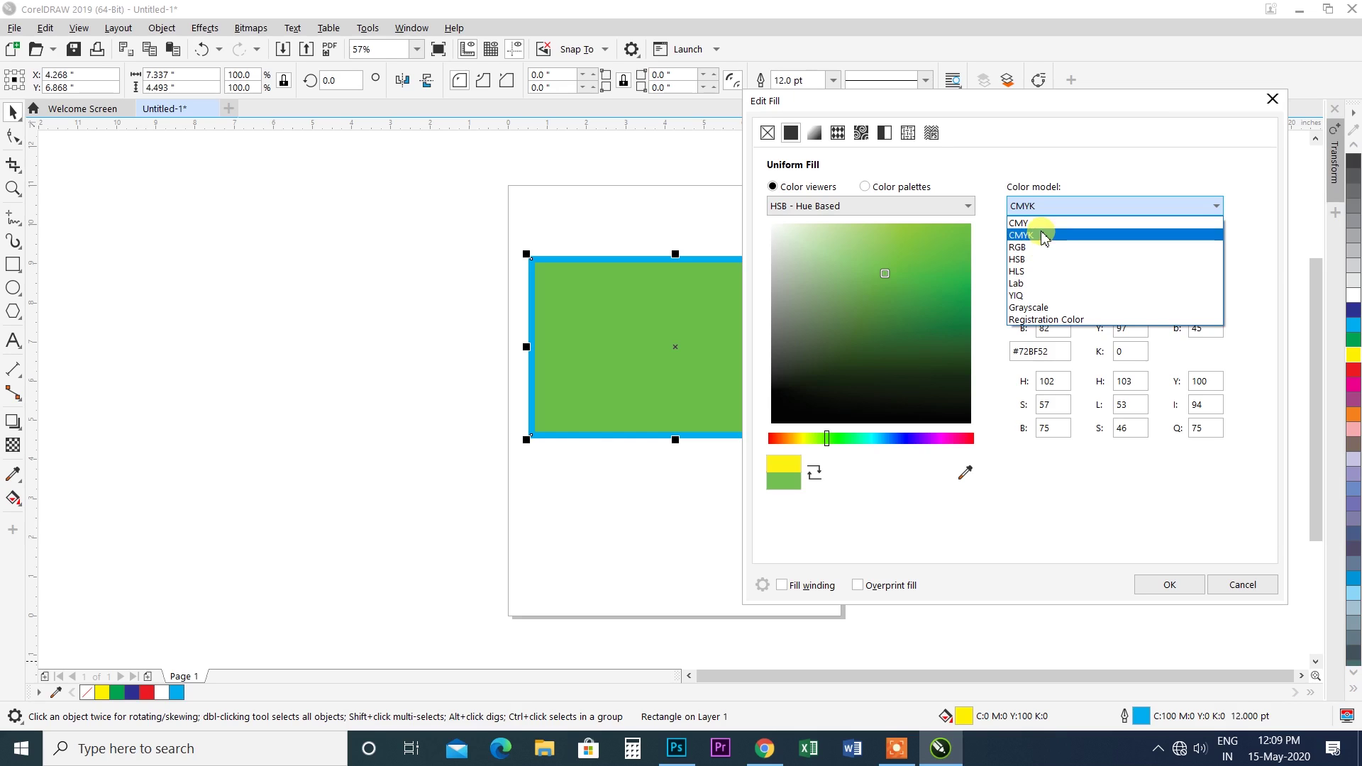
pyautogui.click(1043, 236)
pyautogui.click(1073, 205)
pyautogui.click(1035, 235)
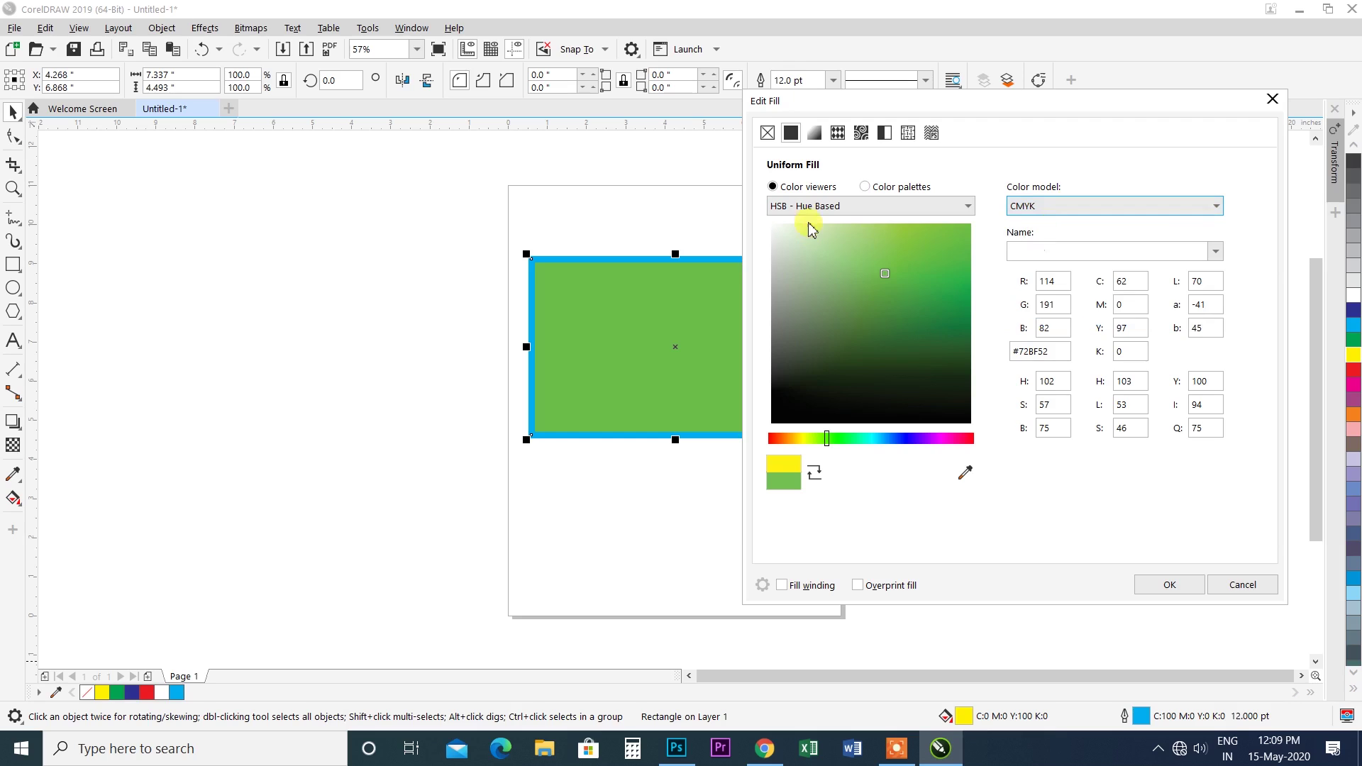
# Try the HSB brightness-based and wheel-based color viewers and return to the hue-based one.
pyautogui.click(813, 207)
pyautogui.click(816, 235)
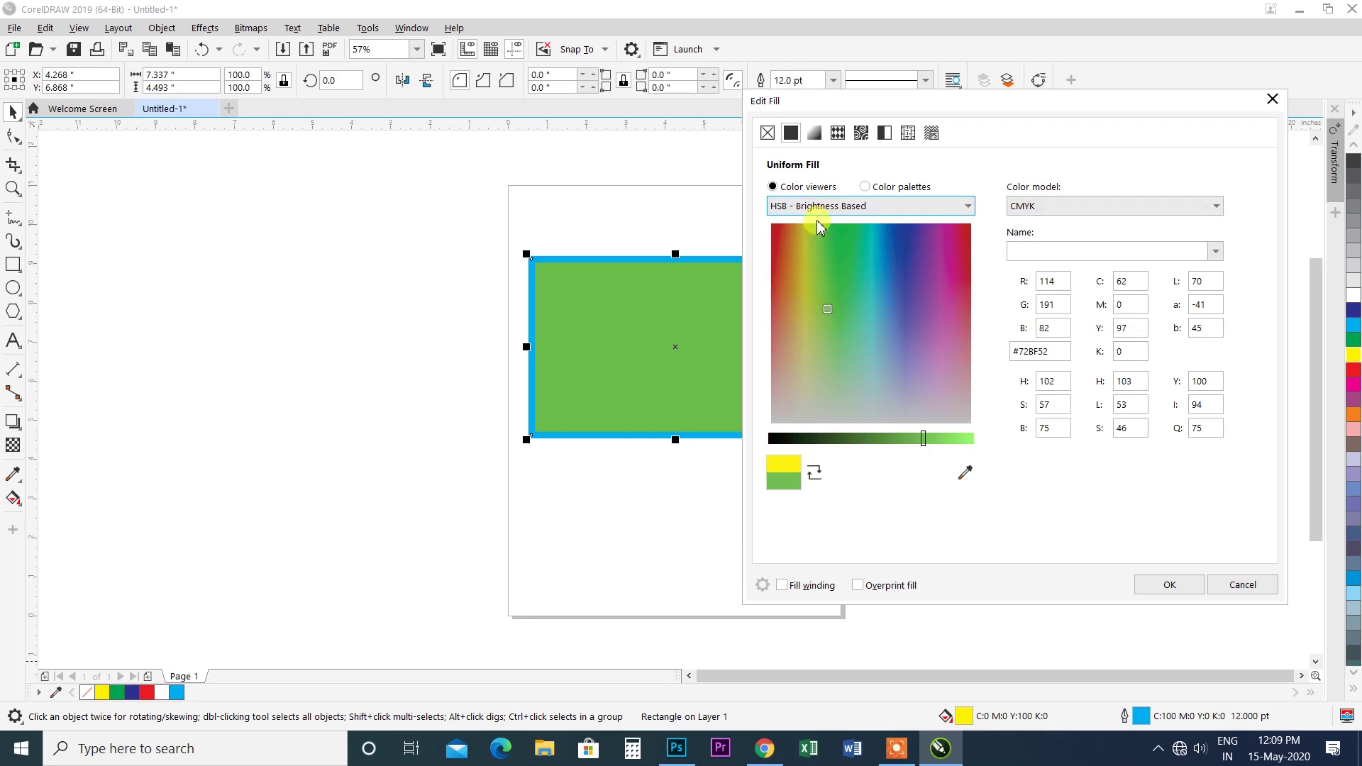
pyautogui.click(830, 213)
pyautogui.click(821, 258)
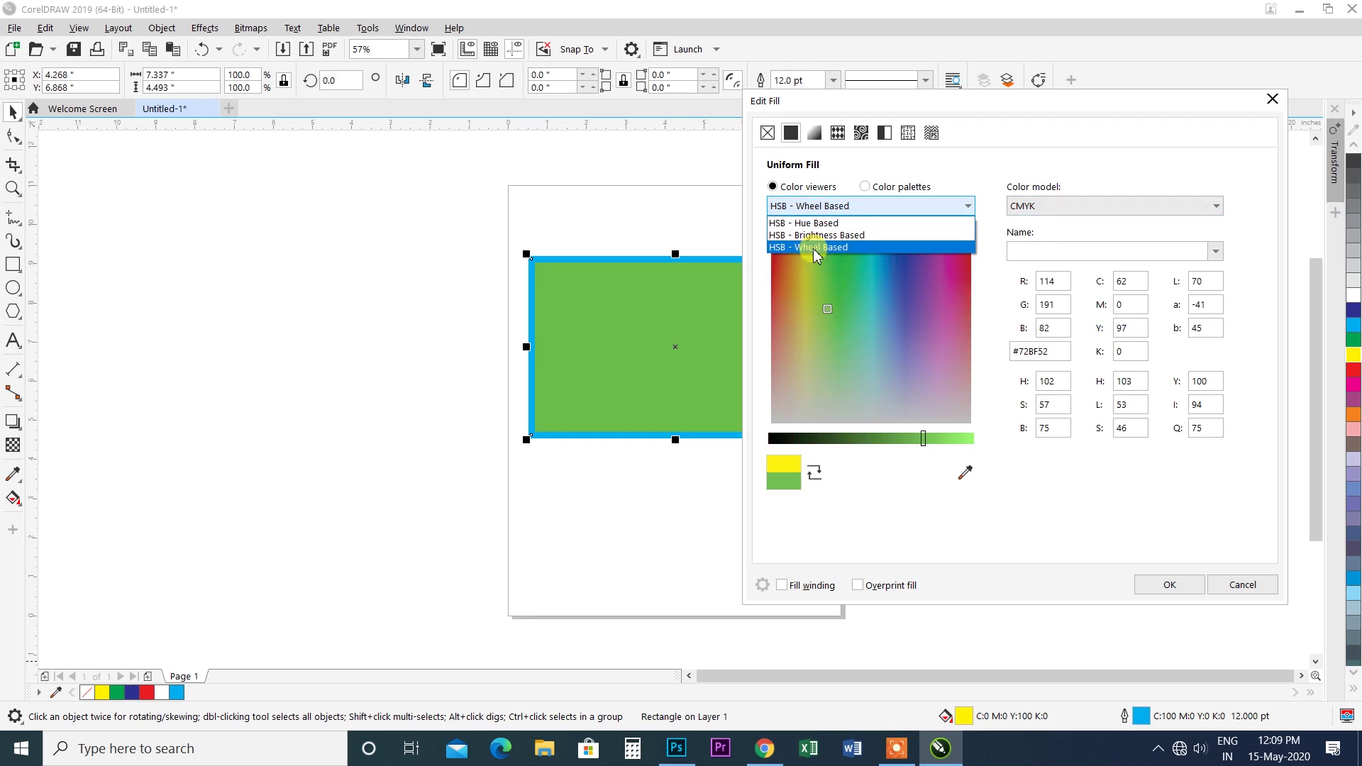
pyautogui.click(833, 213)
pyautogui.click(809, 229)
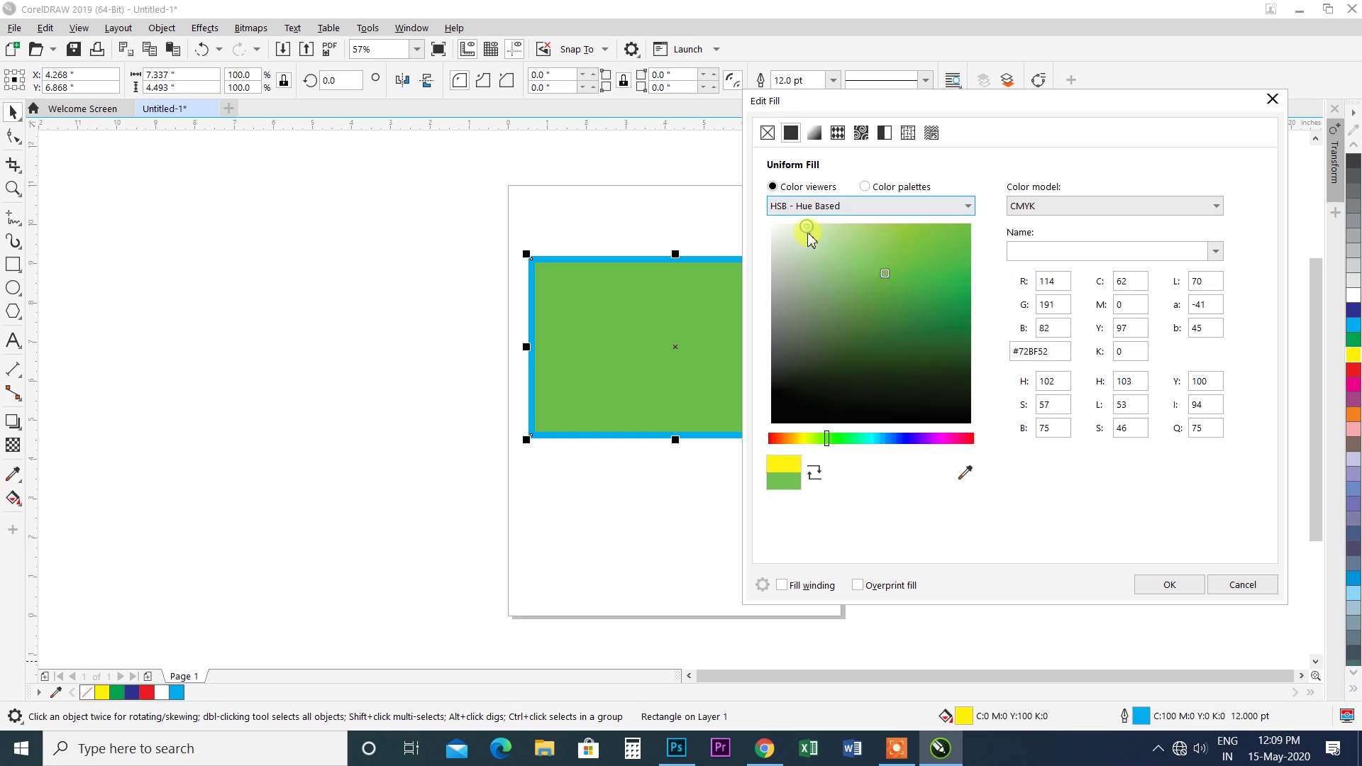
# Sample several green shades for the fill from the color viewer with the eyedropper, ending on #129C63.
pyautogui.click(965, 473)
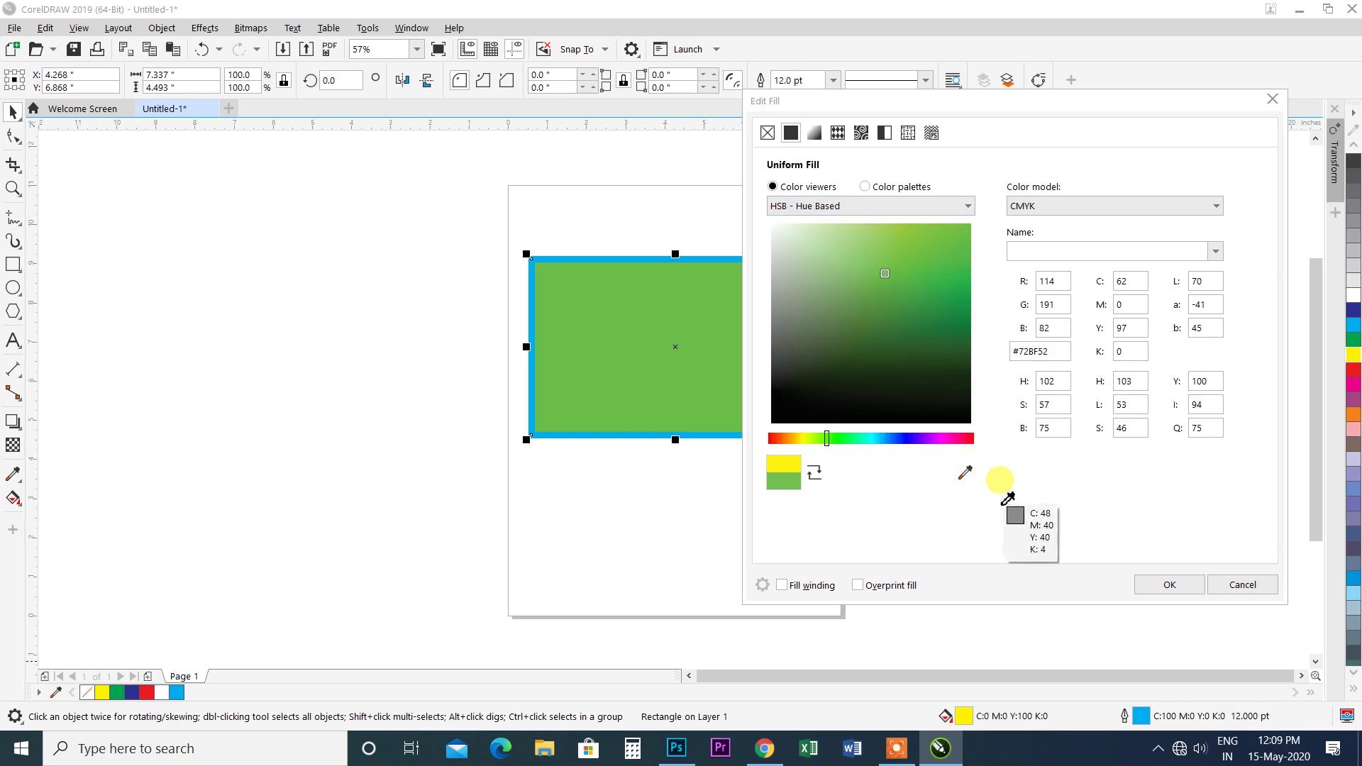
pyautogui.click(927, 315)
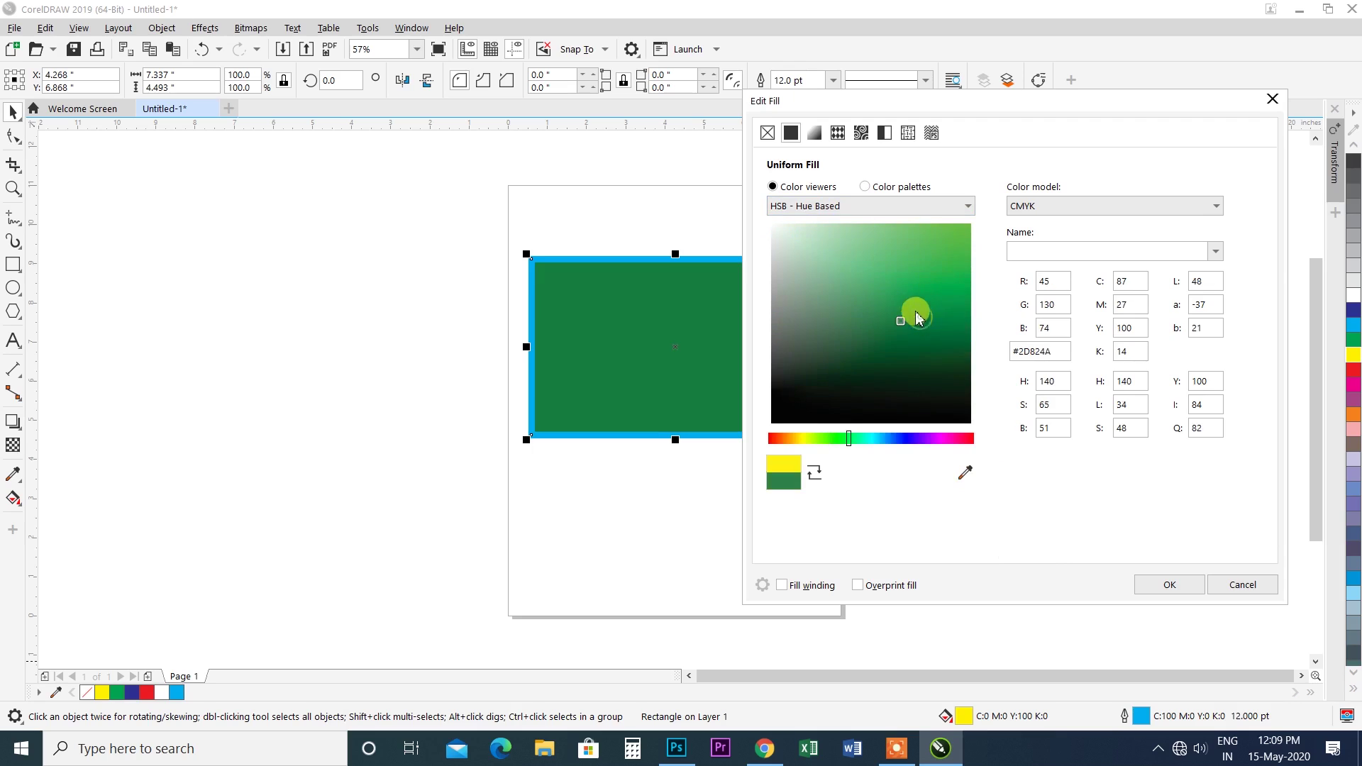
pyautogui.click(900, 253)
pyautogui.click(965, 472)
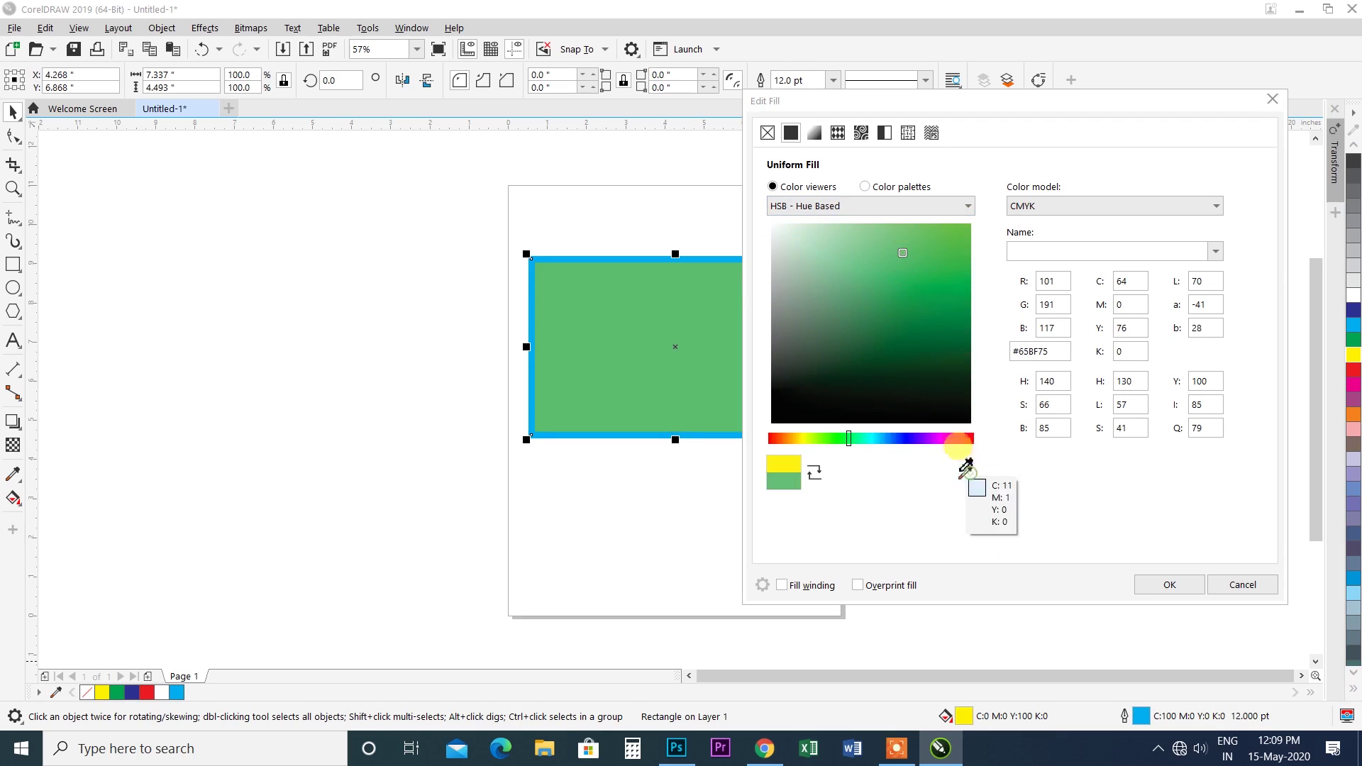
pyautogui.click(951, 316)
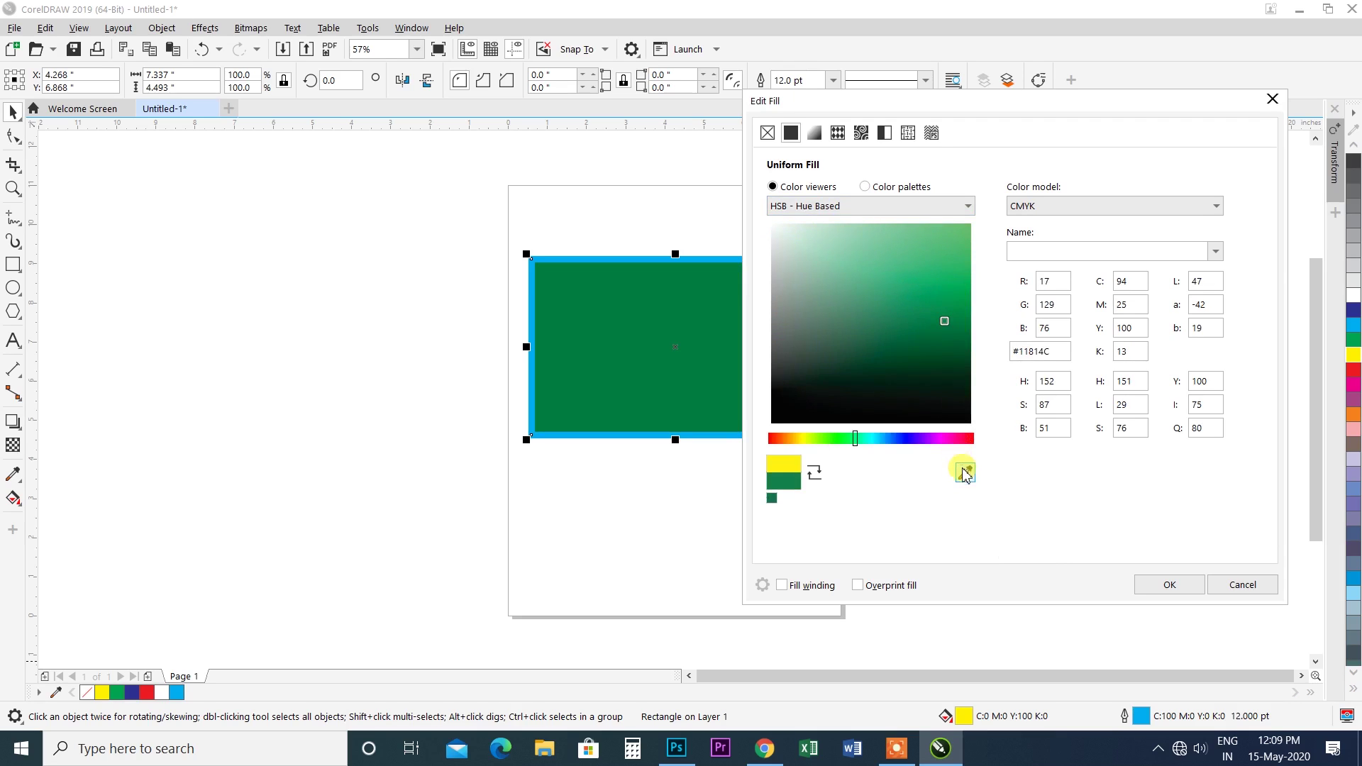
pyautogui.click(965, 472)
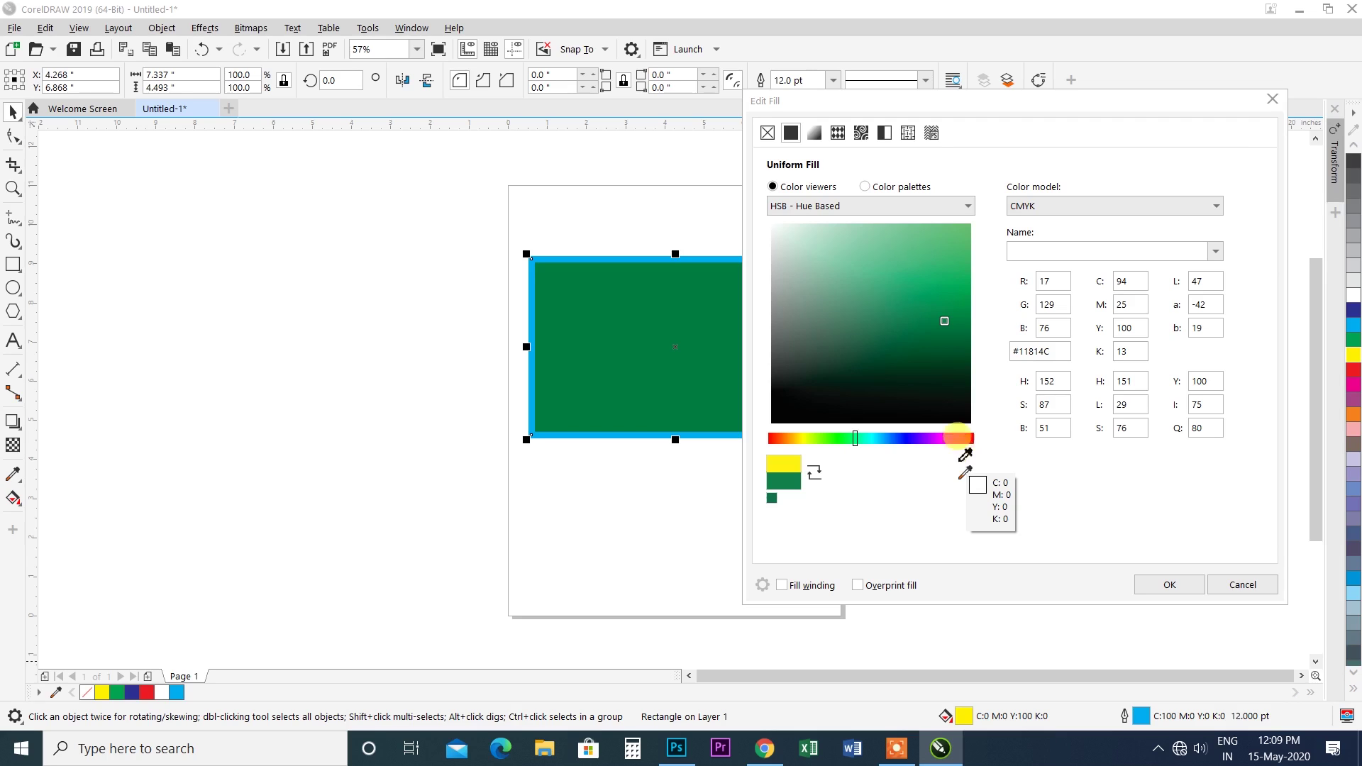
pyautogui.click(910, 296)
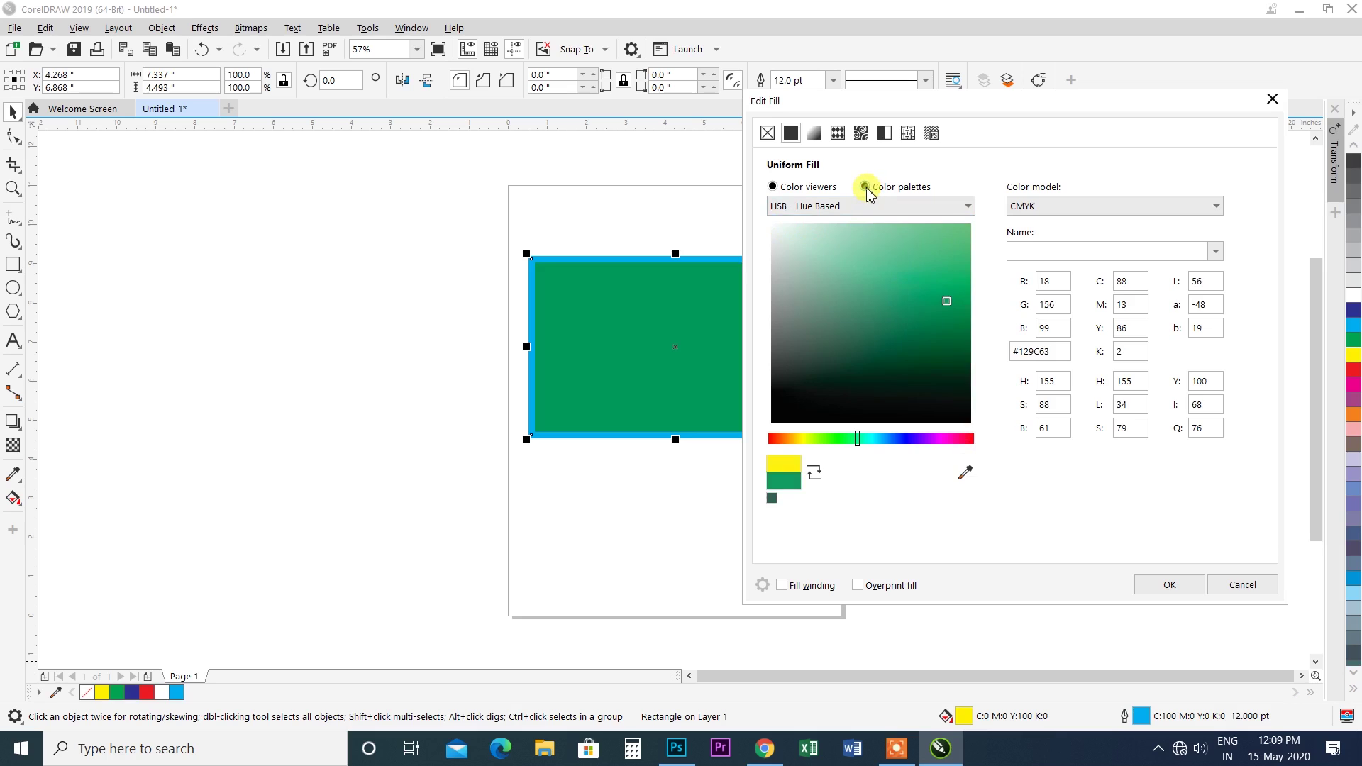
# Switch the uniform fill to the CMYK color palette, try swatches such as Deep Navy Blue, and choose Yellow.
pyautogui.click(866, 187)
pyautogui.click(821, 268)
pyautogui.click(886, 268)
pyautogui.click(910, 269)
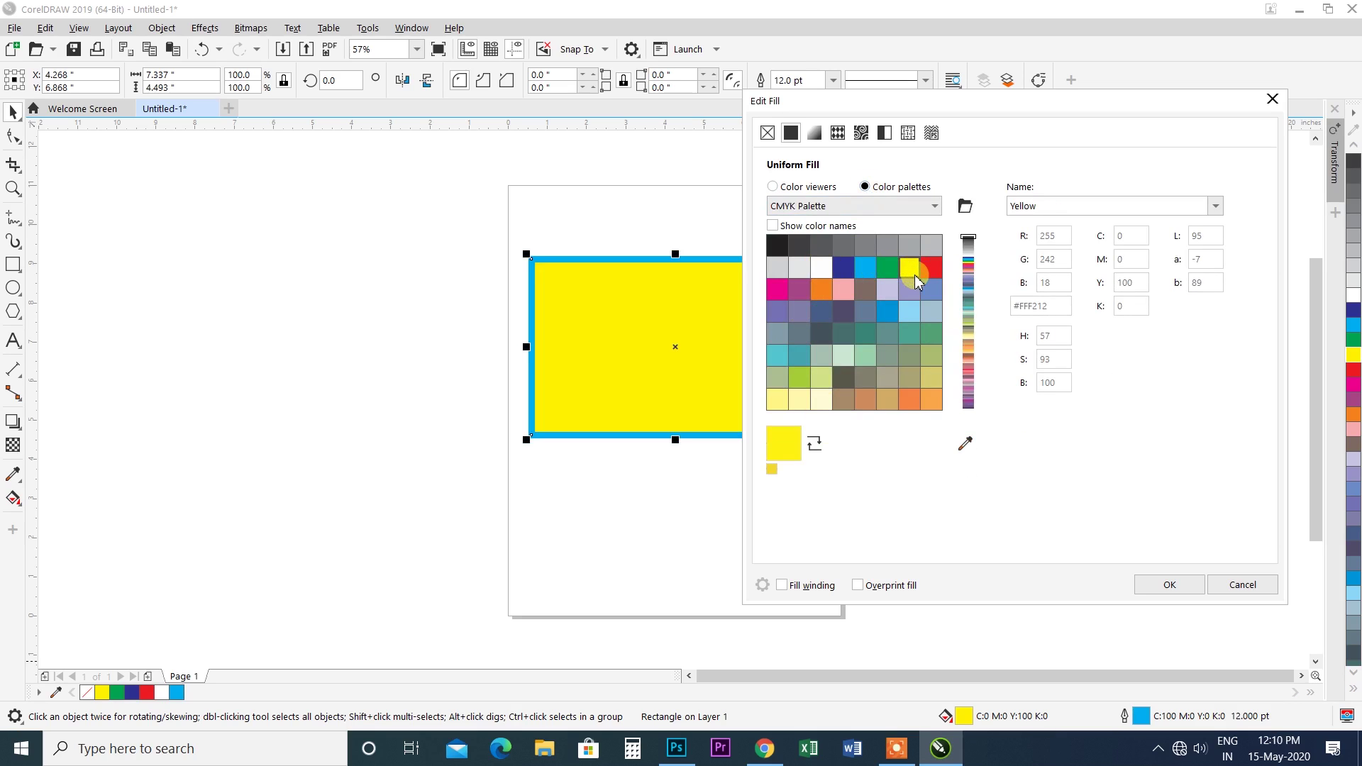
pyautogui.click(883, 332)
pyautogui.click(846, 310)
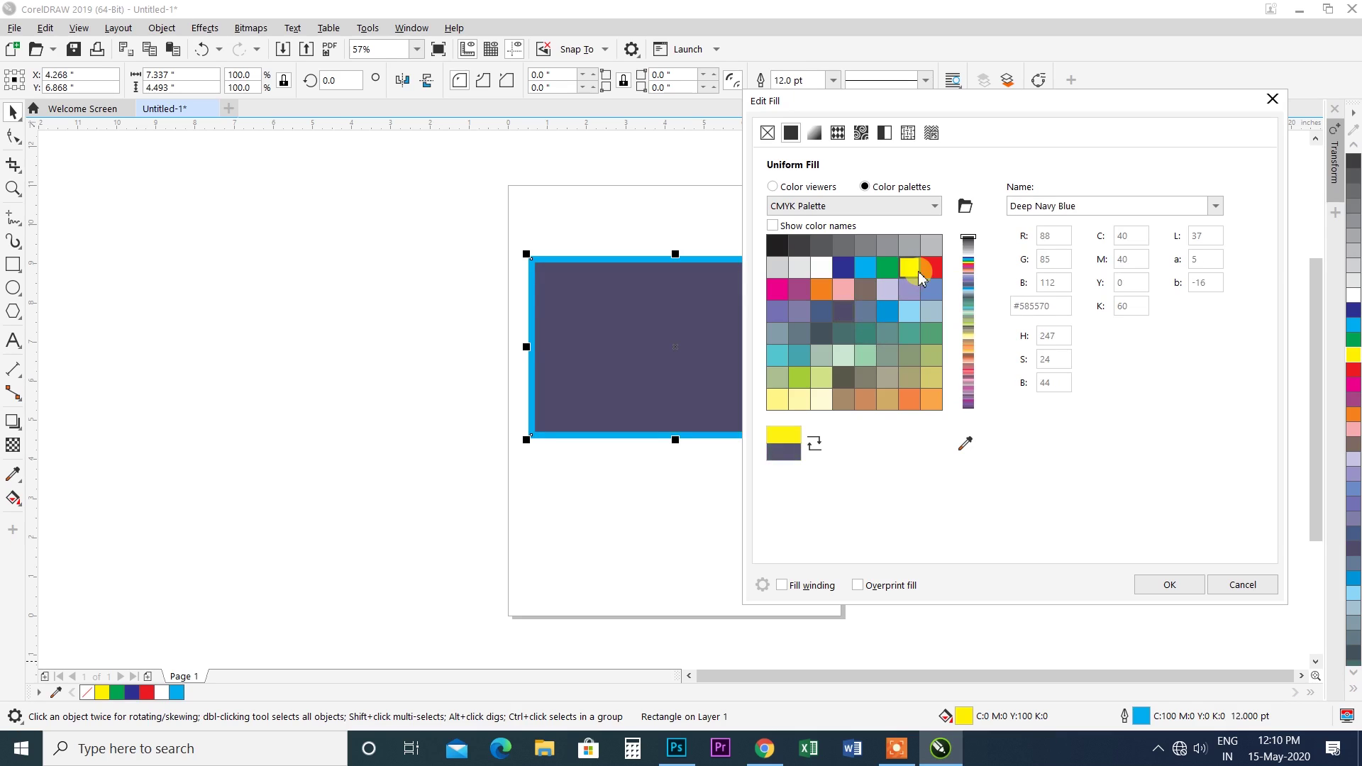
pyautogui.click(909, 268)
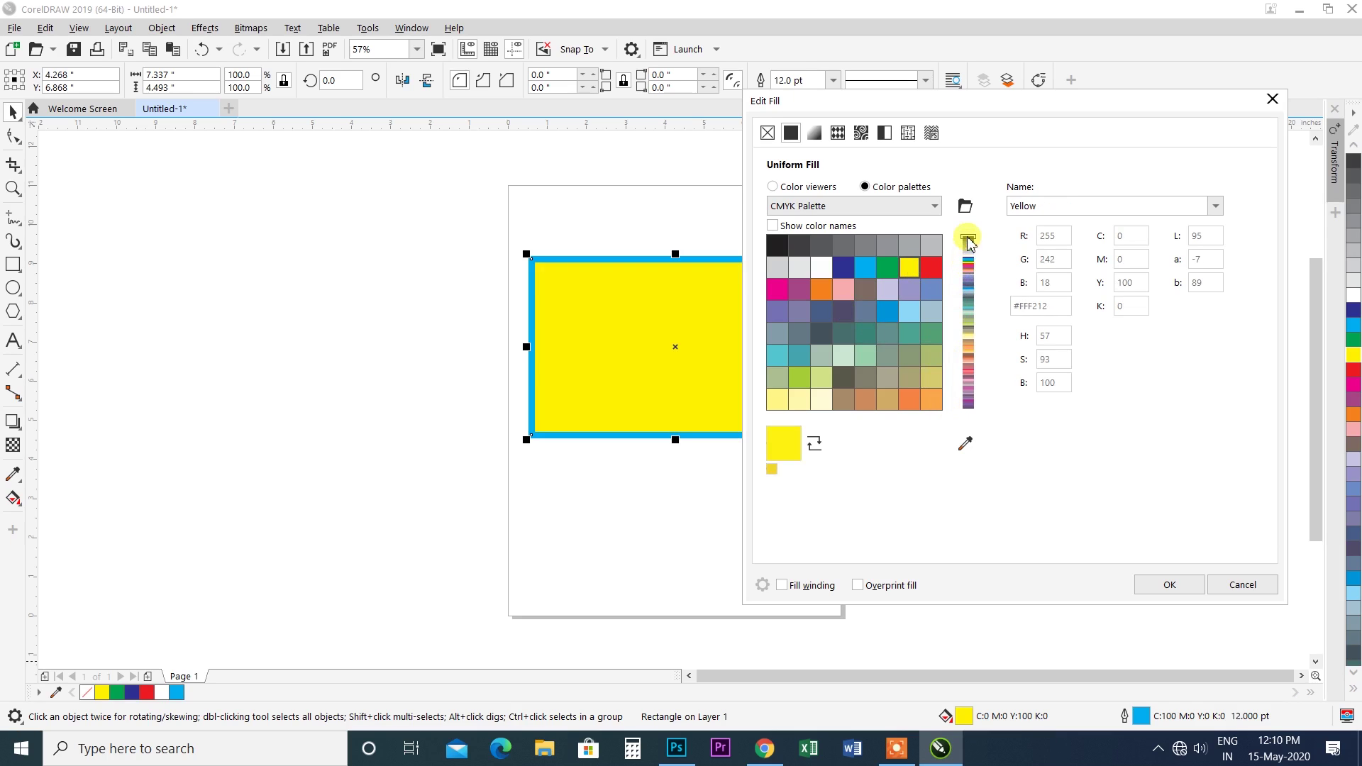
# Try the Grass Green swatch from the CMYK palette for the fill and swap the old and new colors back and forth.
pyautogui.click(969, 269)
pyautogui.moveTo(969, 272)
pyautogui.mouseDown()
pyautogui.moveTo(970, 412)
pyautogui.moveTo(969, 295)
pyautogui.mouseUp()
pyautogui.click(867, 288)
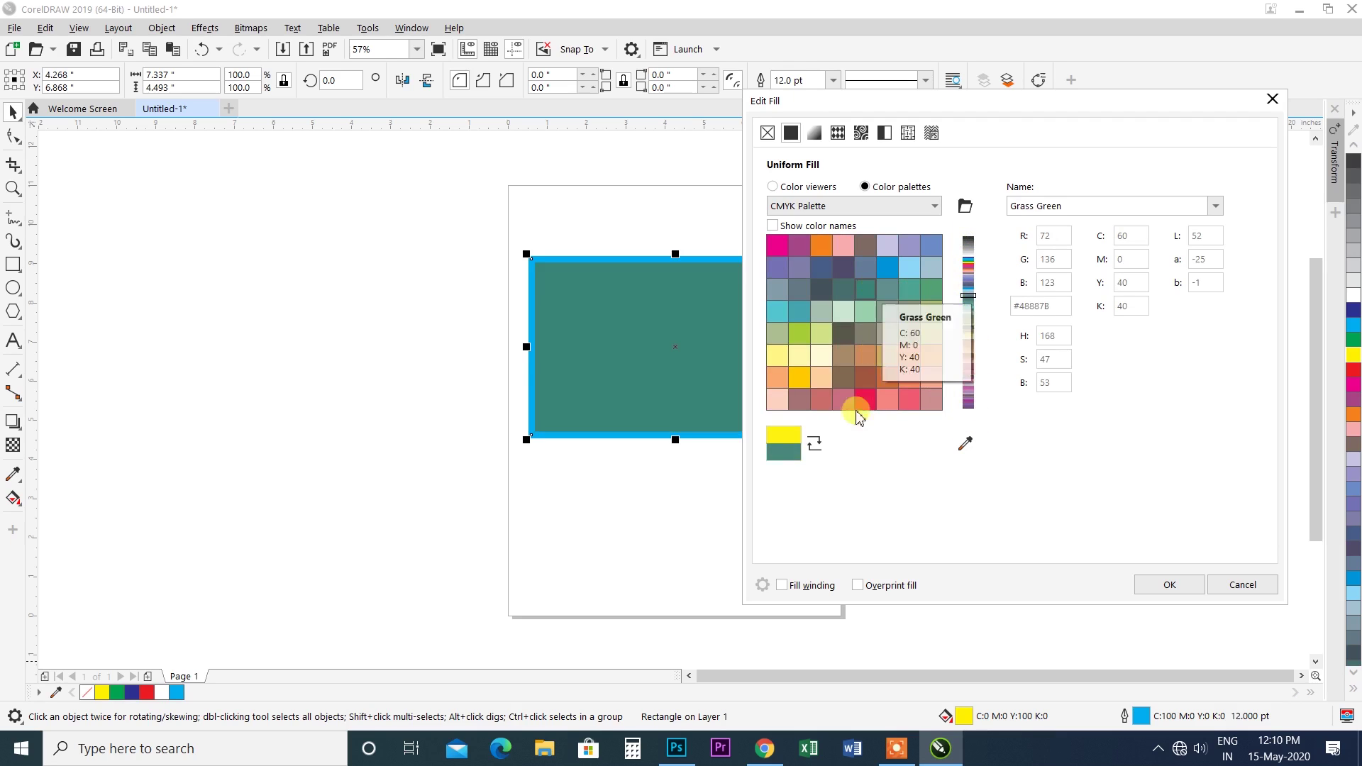
pyautogui.click(815, 447)
pyautogui.click(815, 447)
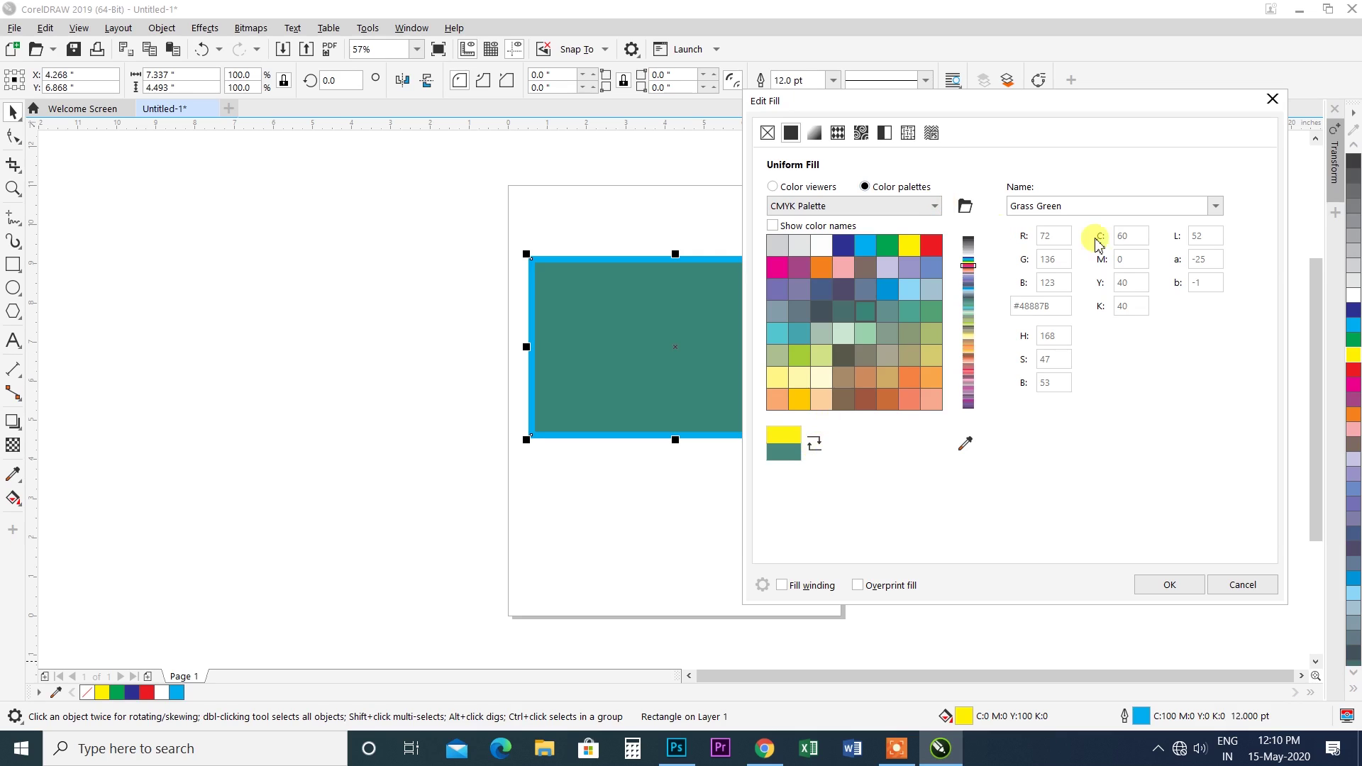
# Try the named colors Black, 90% Black and 80% Black for the rectangle's uniform fill.
pyautogui.click(1204, 210)
pyautogui.click(1214, 208)
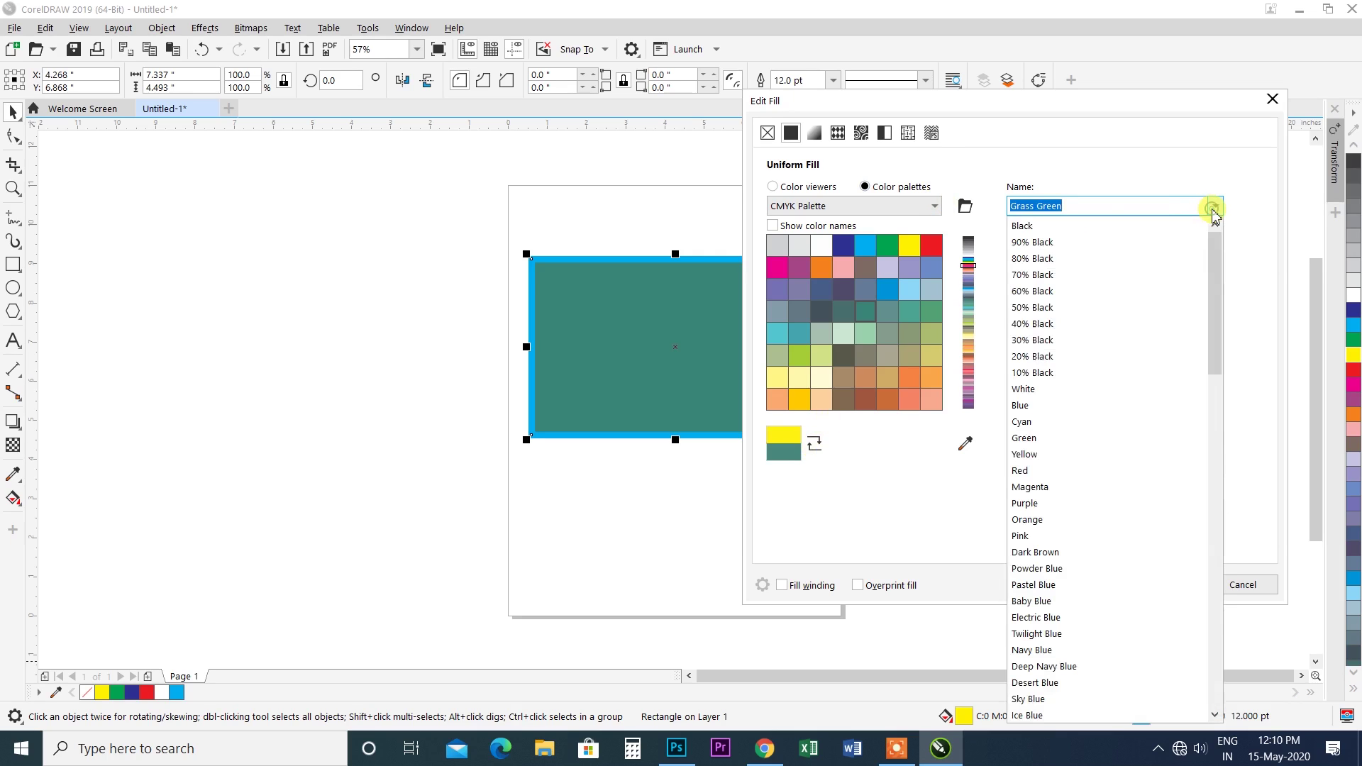
pyautogui.click(1119, 226)
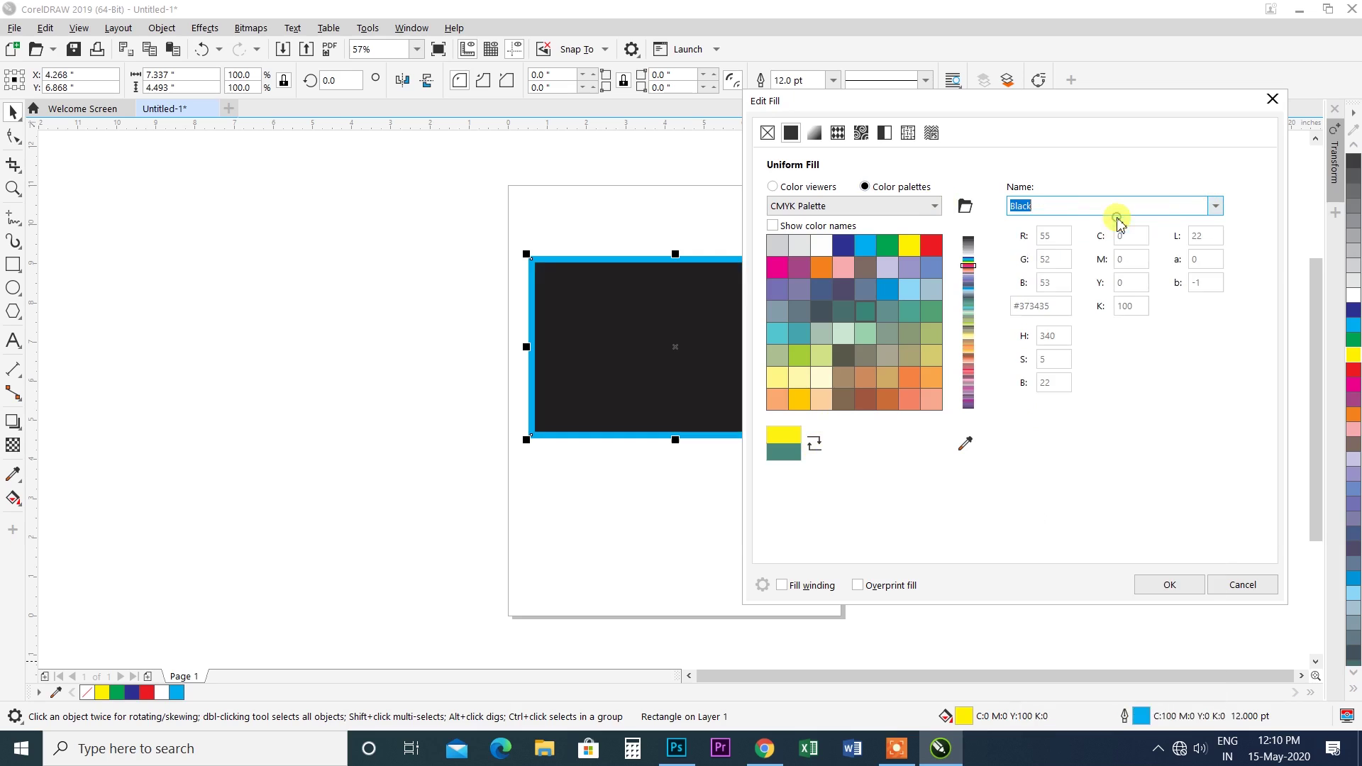
pyautogui.click(1215, 207)
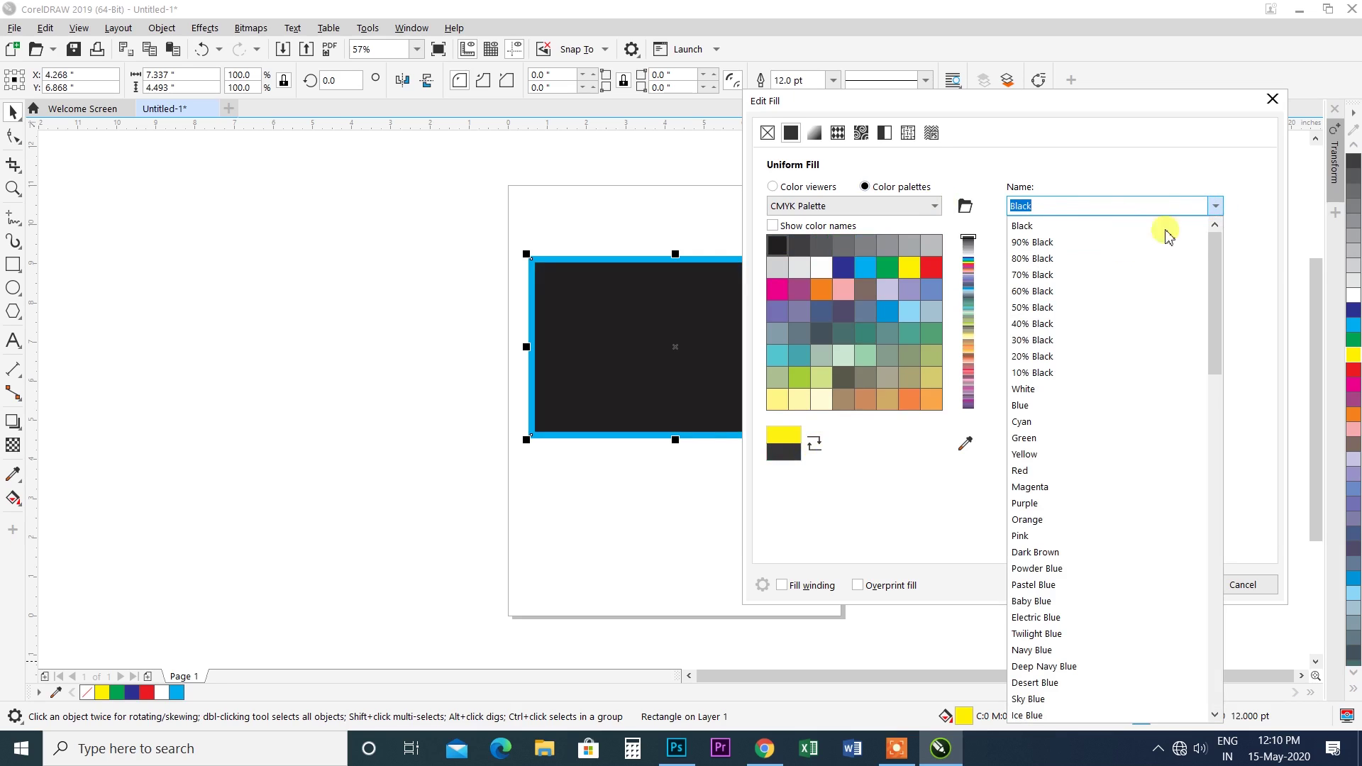
pyautogui.click(1114, 244)
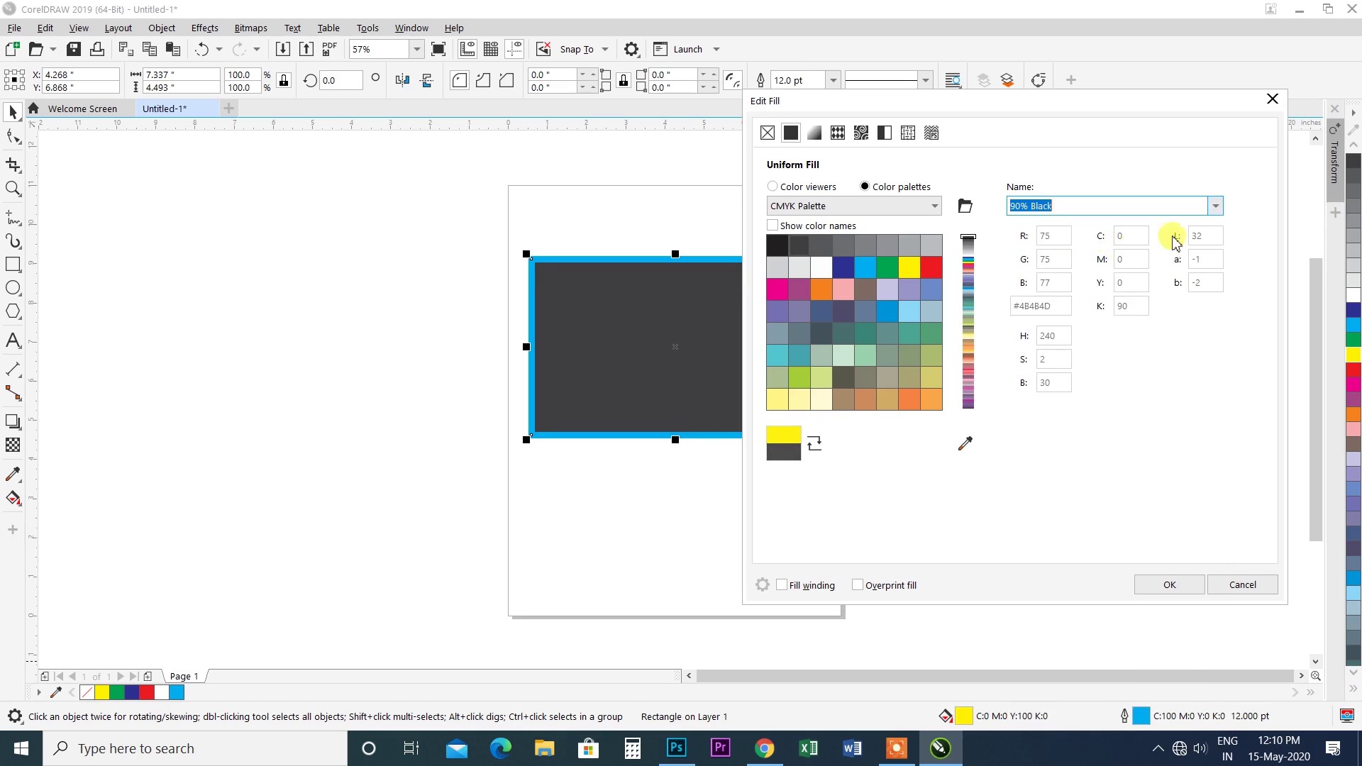
pyautogui.click(1215, 206)
pyautogui.click(1091, 260)
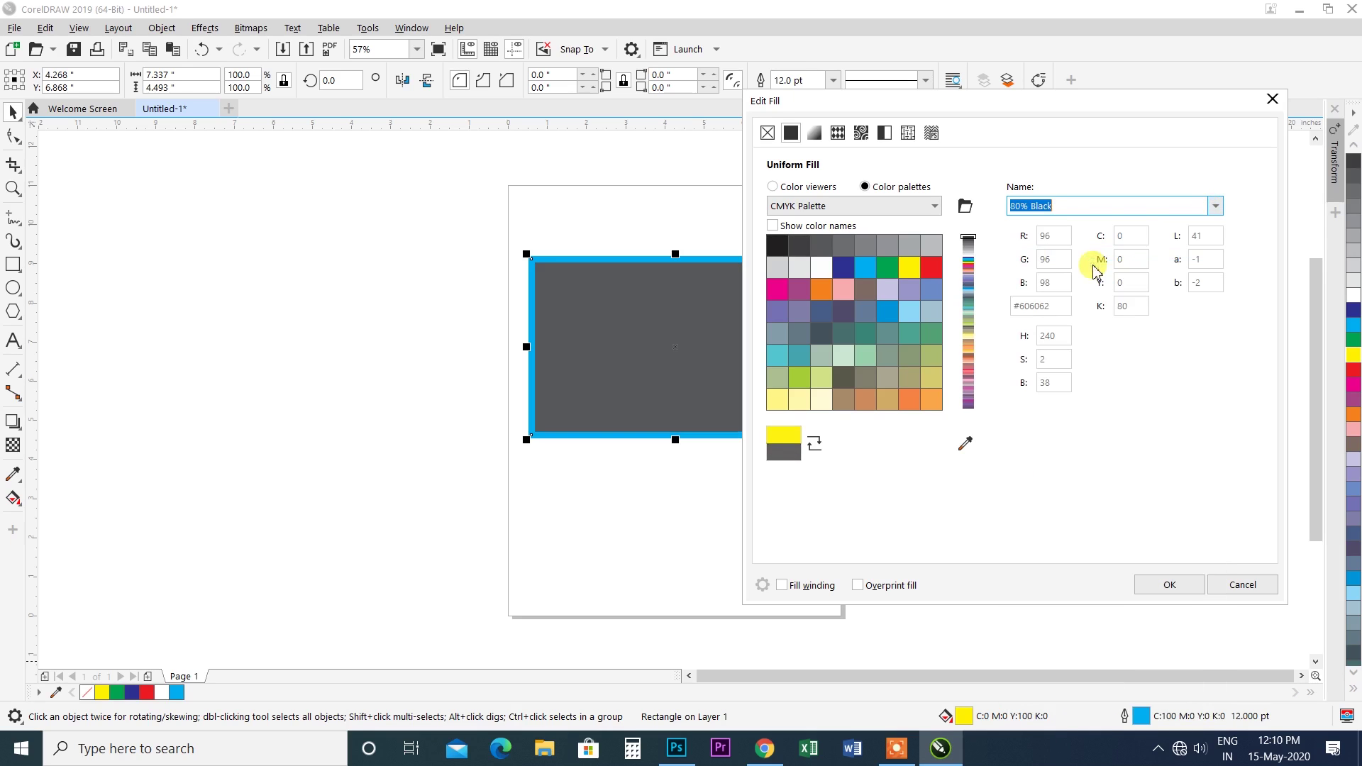
# Try the named colors Blue, 90% Black, 10% Black and 40% Black for the rectangle's fill.
pyautogui.click(1214, 207)
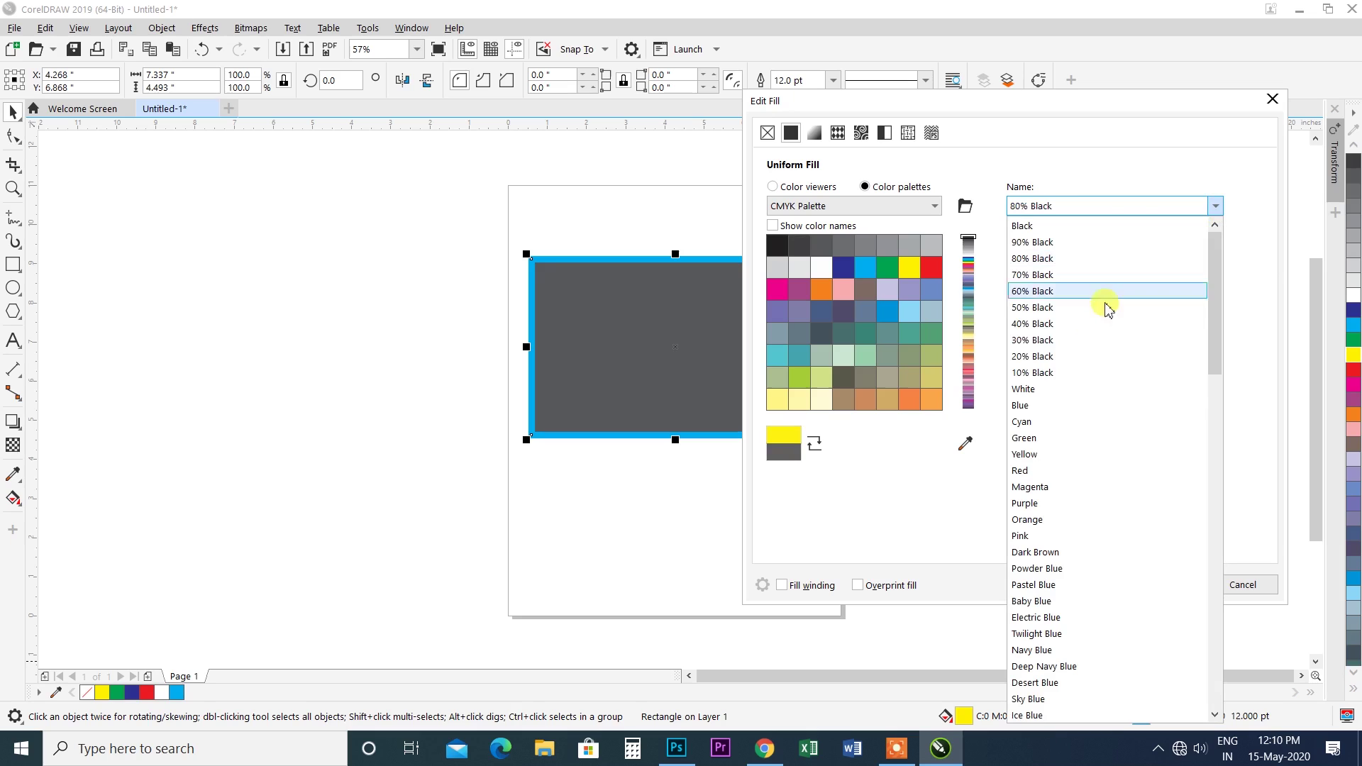
pyautogui.click(1040, 405)
pyautogui.click(1216, 206)
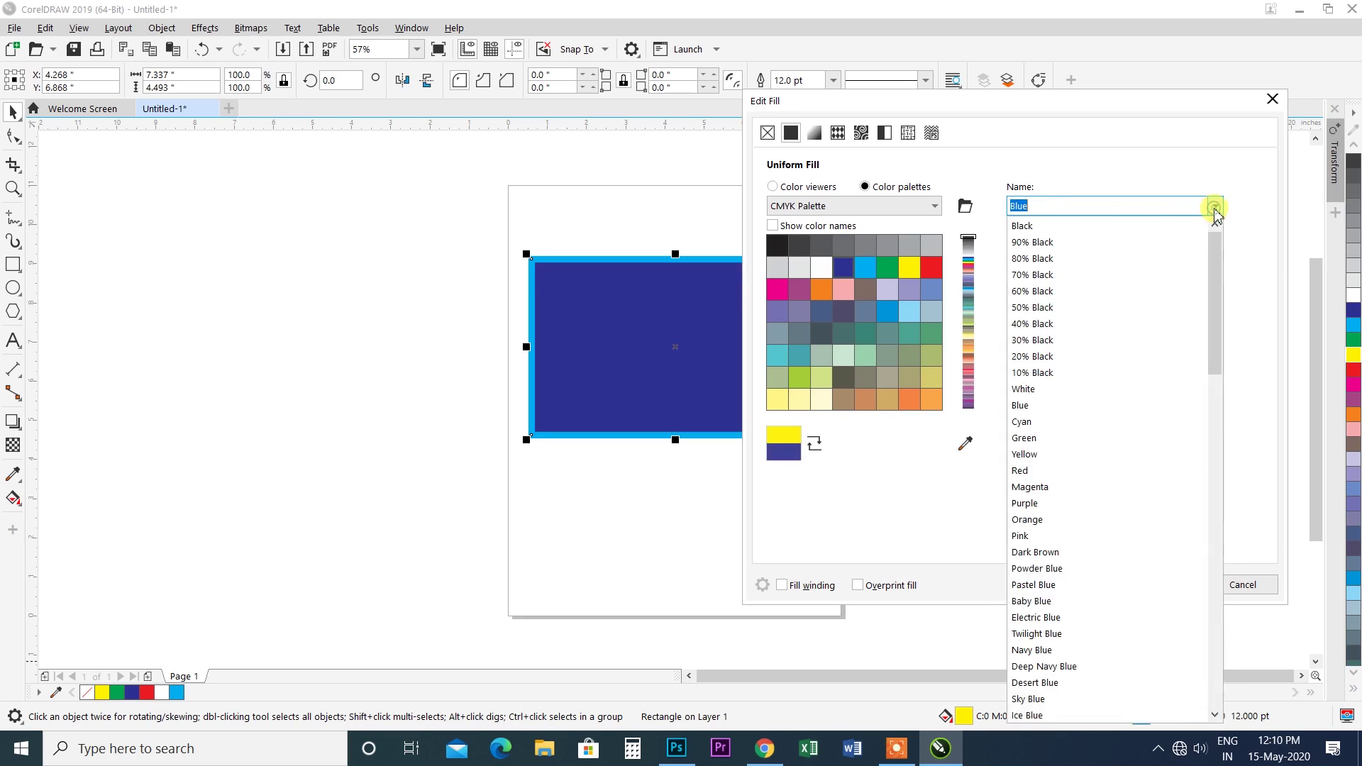
pyautogui.click(1079, 247)
pyautogui.click(1213, 208)
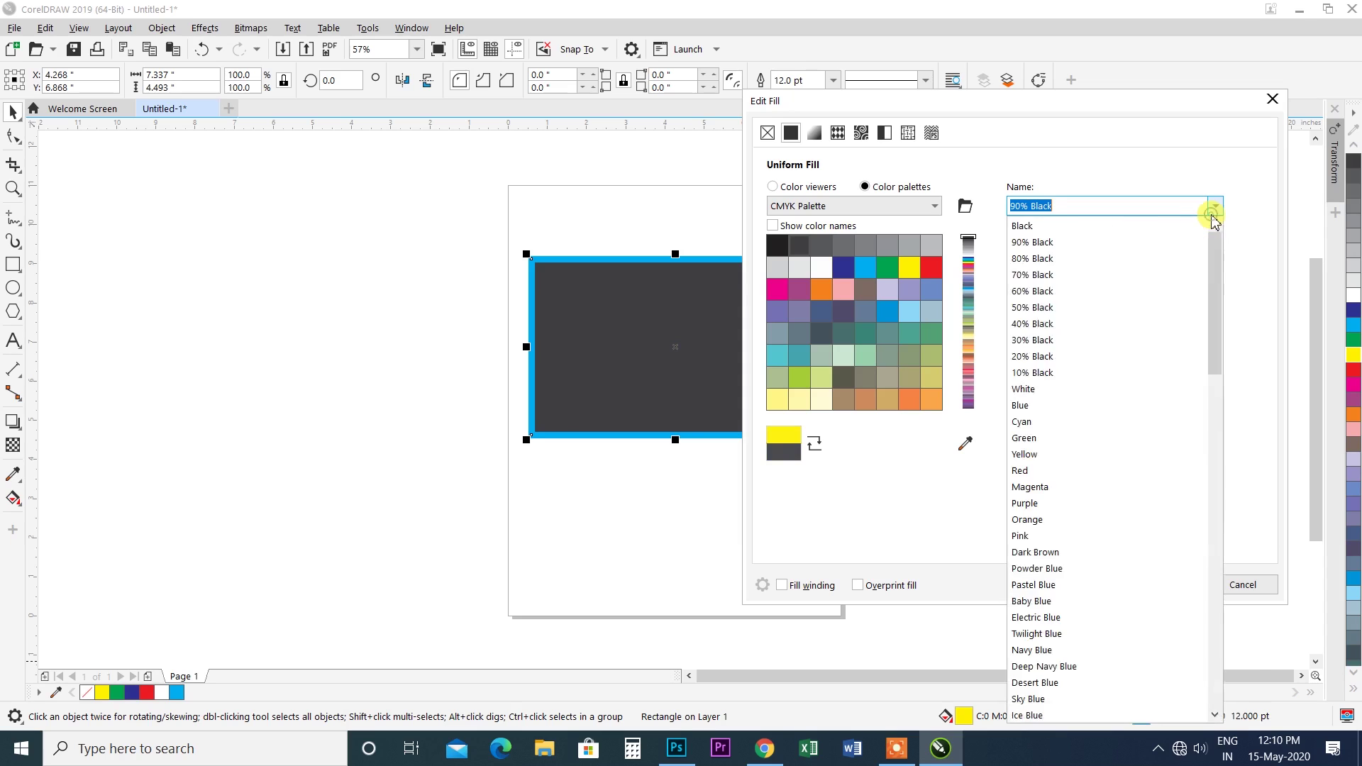
pyautogui.click(1032, 372)
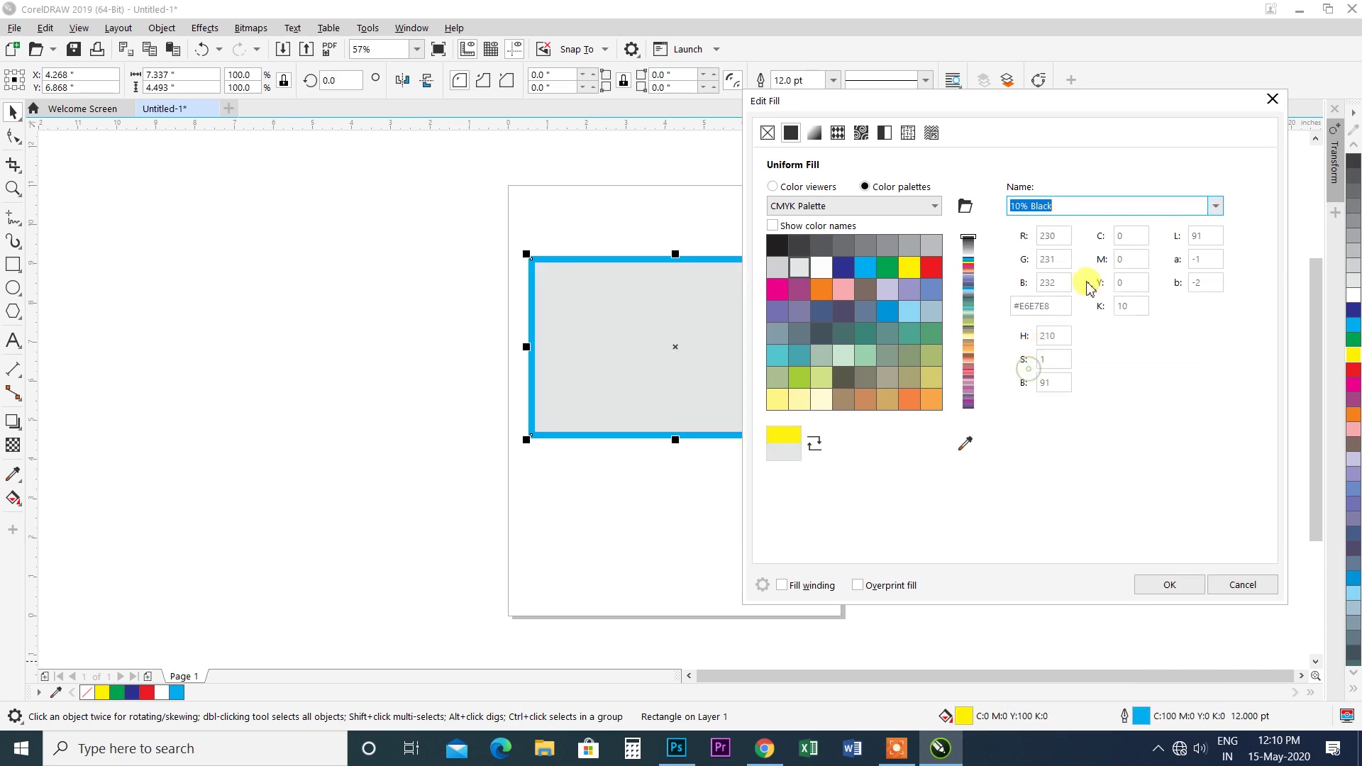
pyautogui.click(1213, 207)
pyautogui.click(1028, 328)
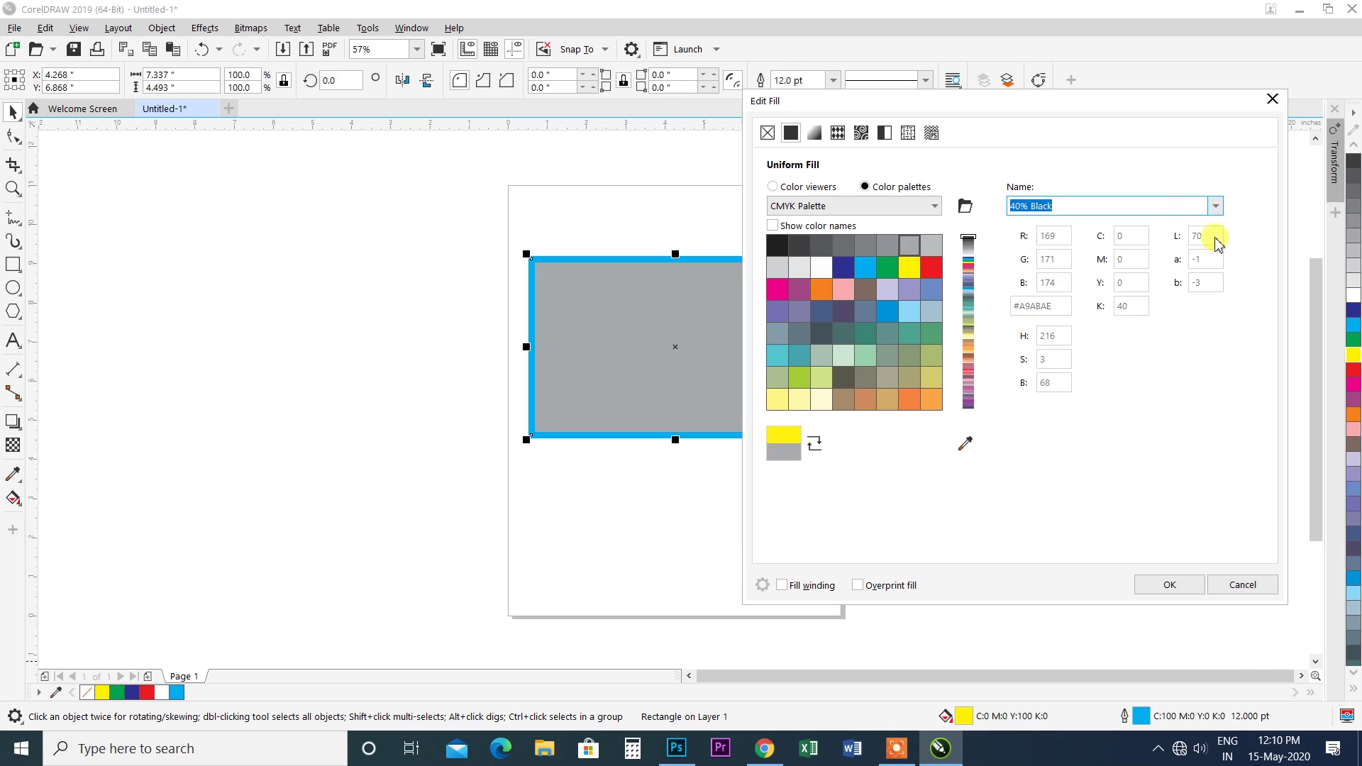
# Try the named colors Magenta, 60% Black and Magenta again for the fill, ending on the Yellow palette swatch.
pyautogui.click(1213, 206)
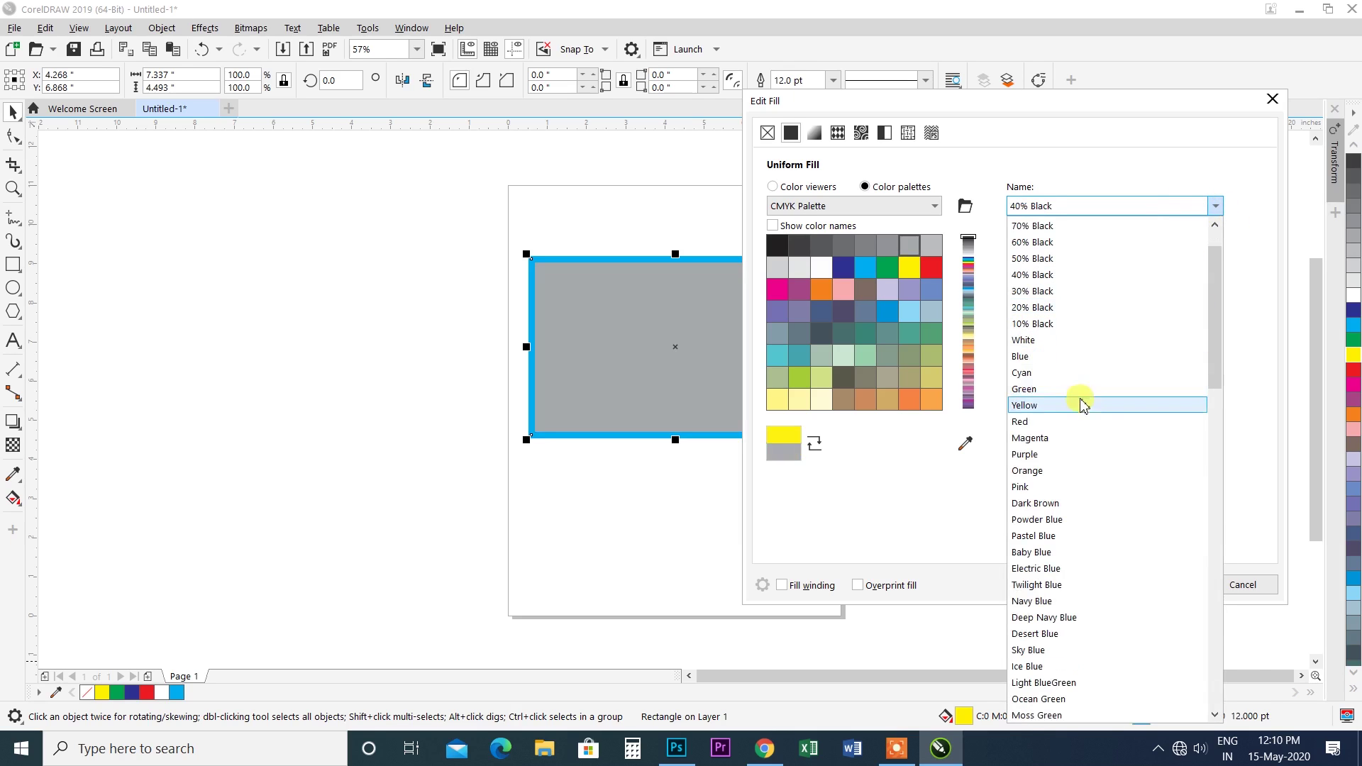
pyautogui.scroll(-1, 1073, 420)
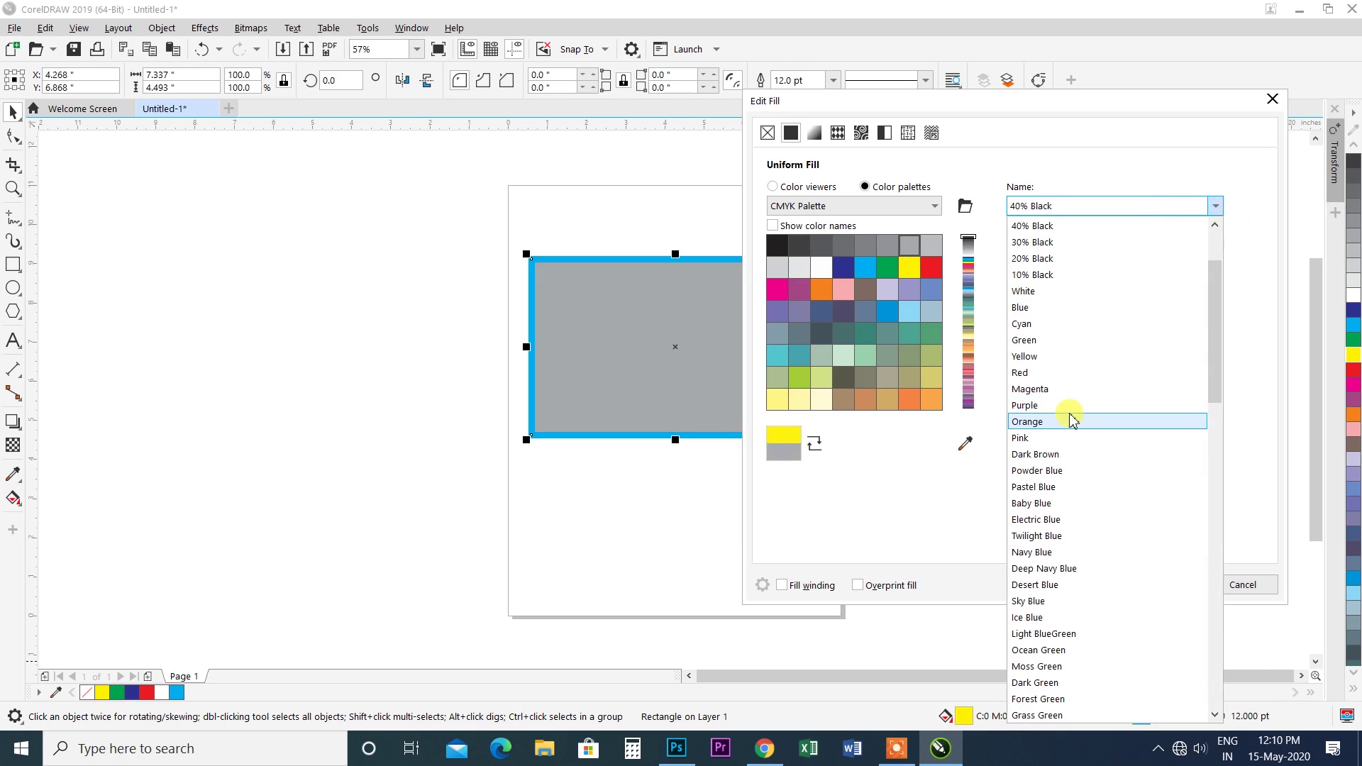
pyautogui.scroll(-2, 1057, 389)
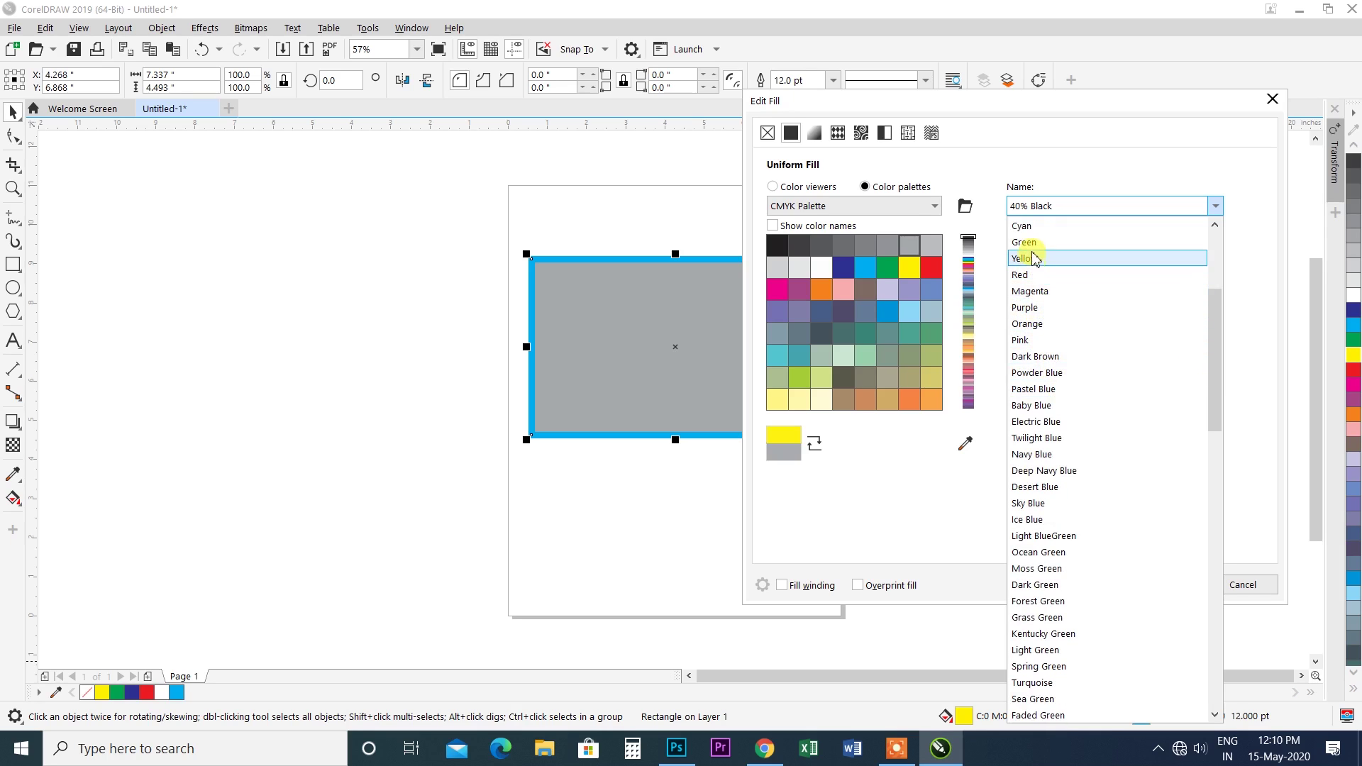
pyautogui.click(1033, 291)
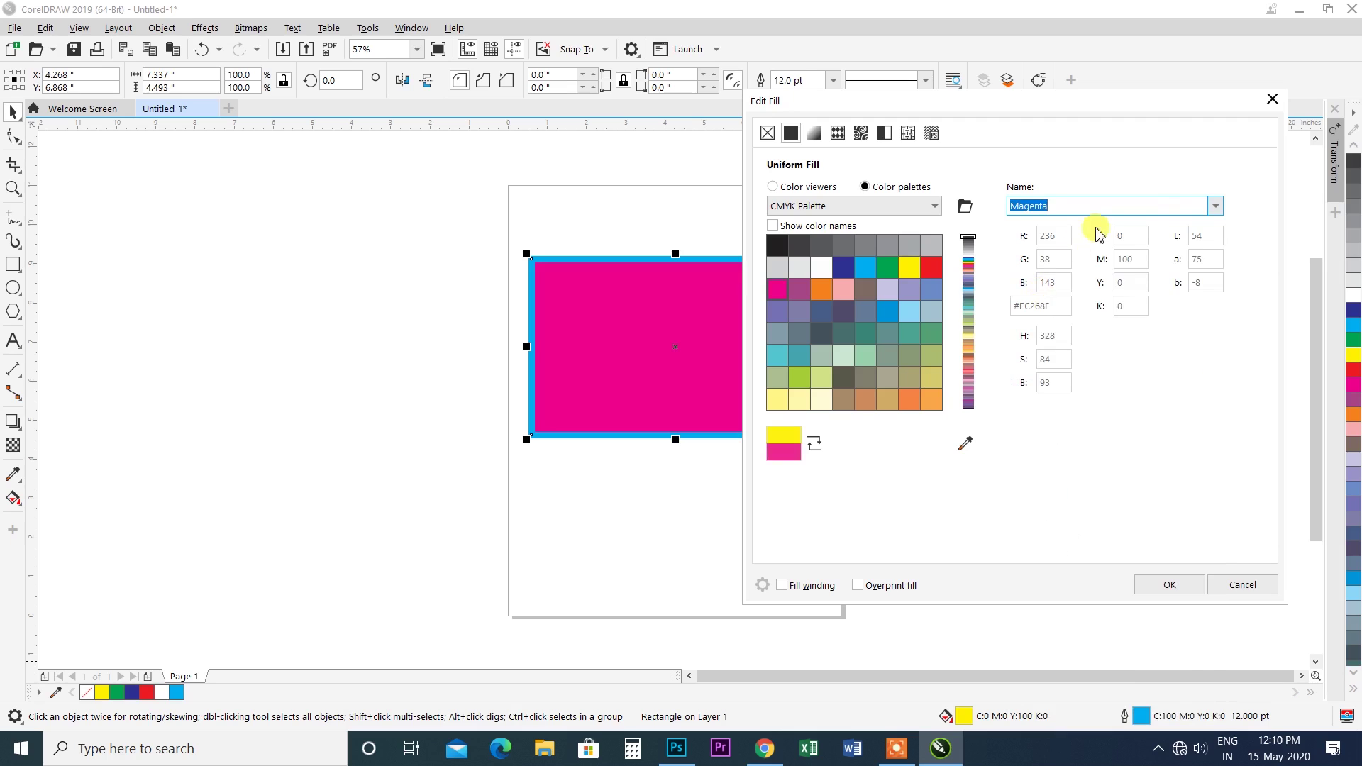
pyautogui.click(1215, 205)
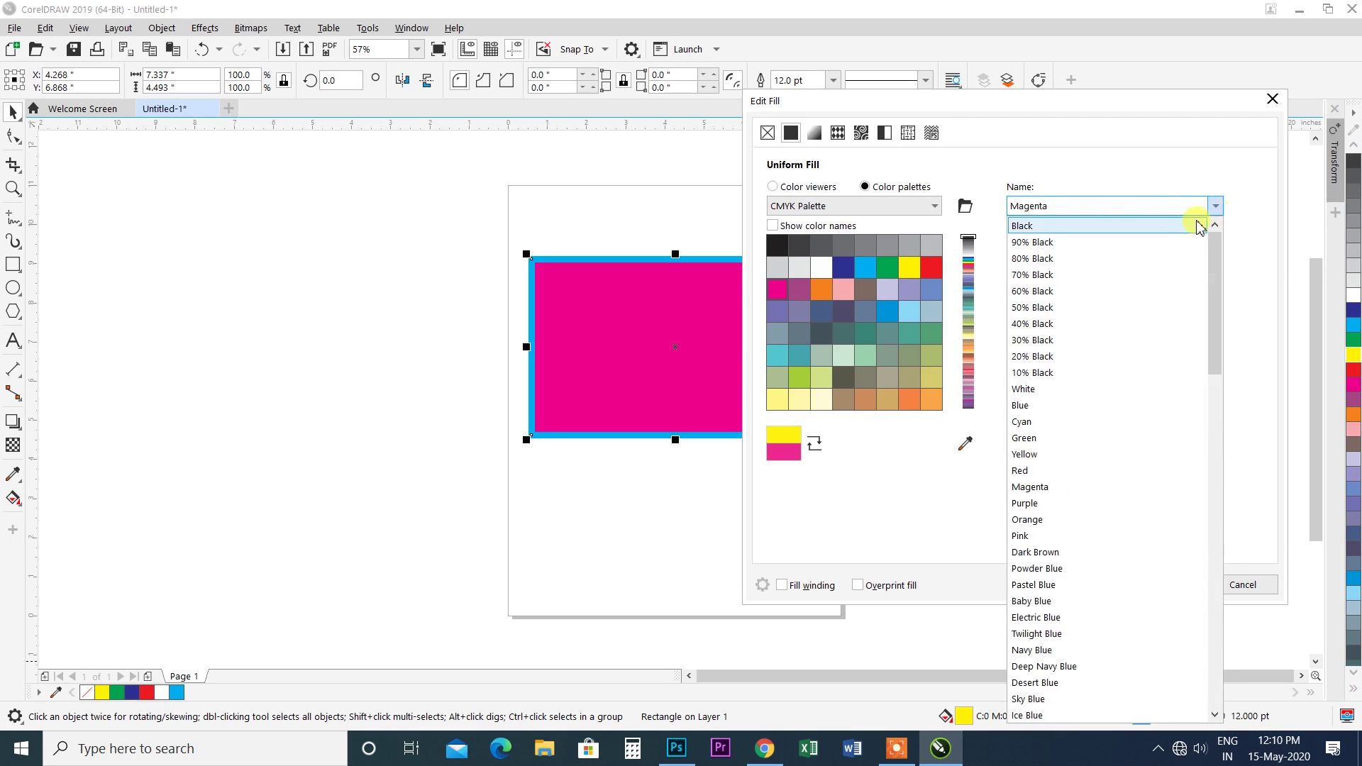
pyautogui.click(1034, 293)
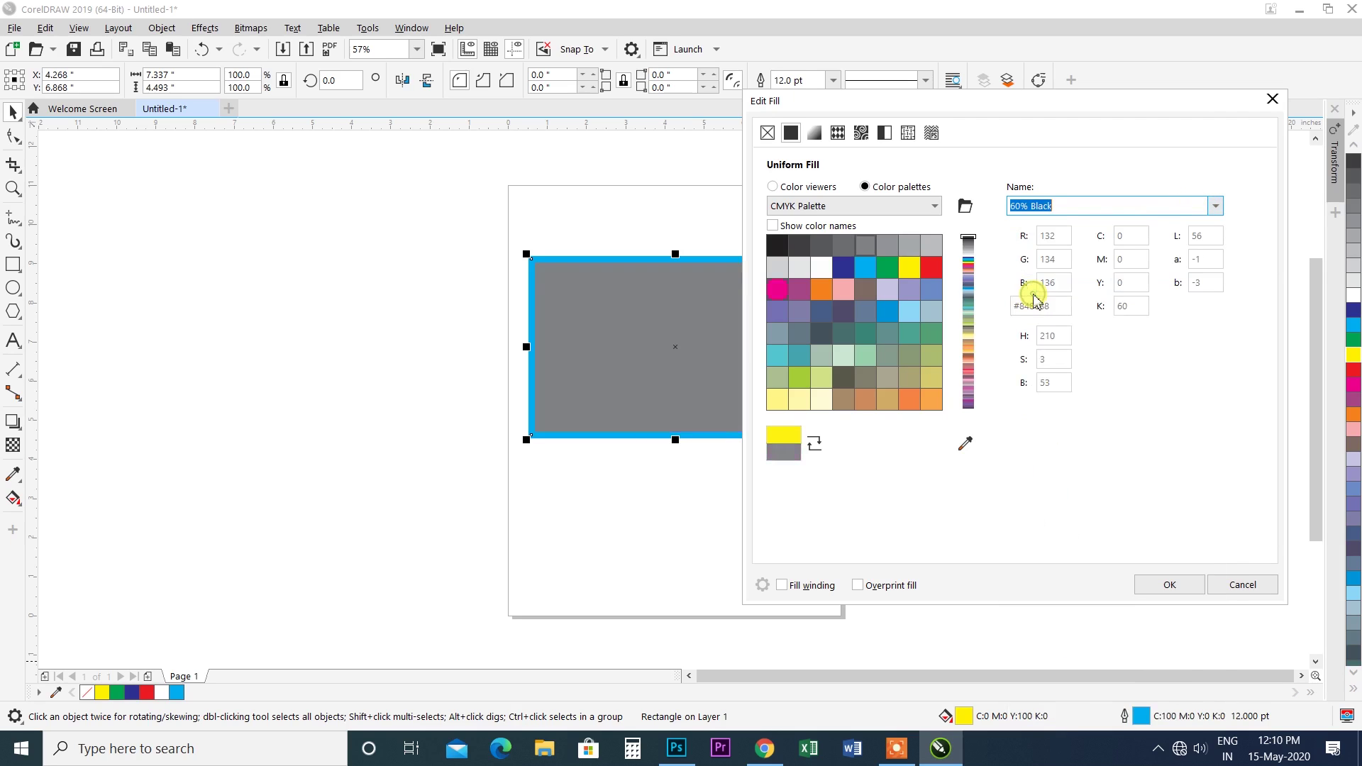
pyautogui.click(1215, 206)
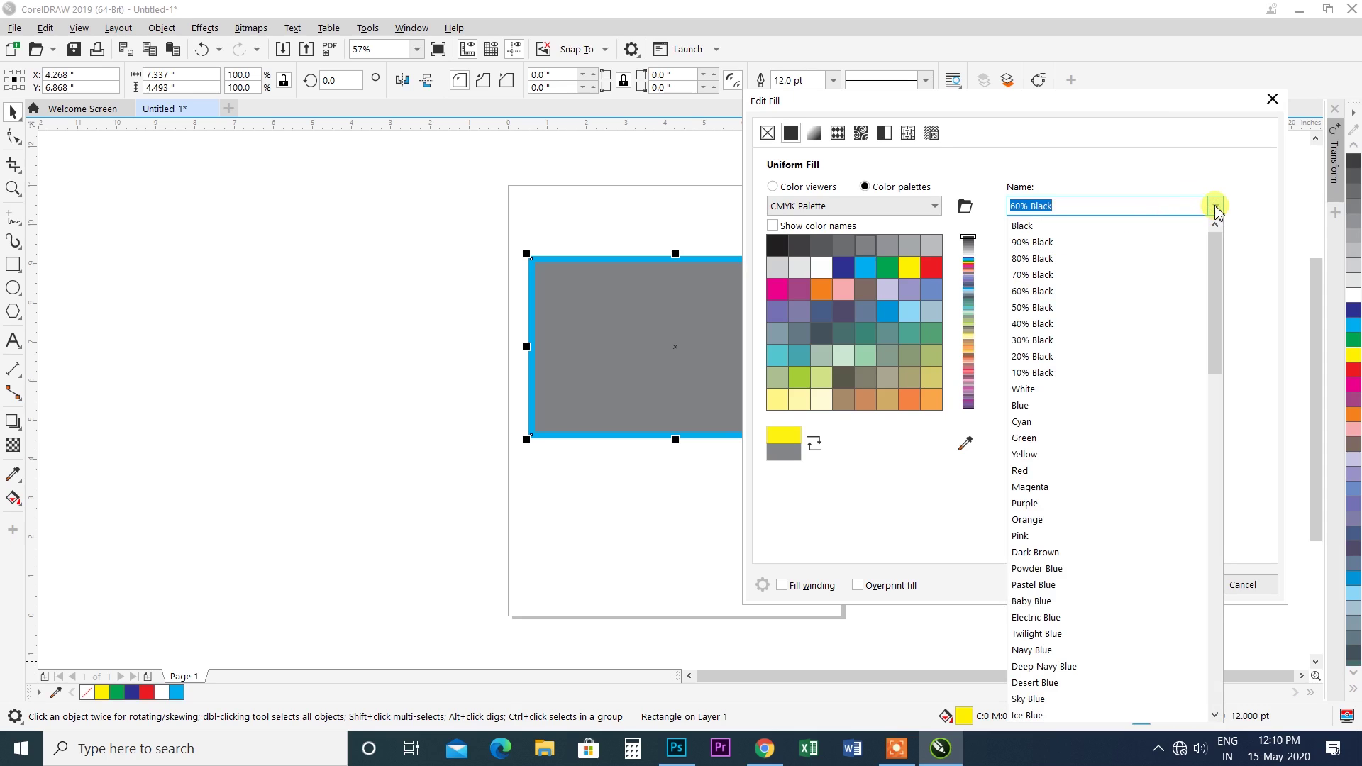
pyautogui.click(1039, 486)
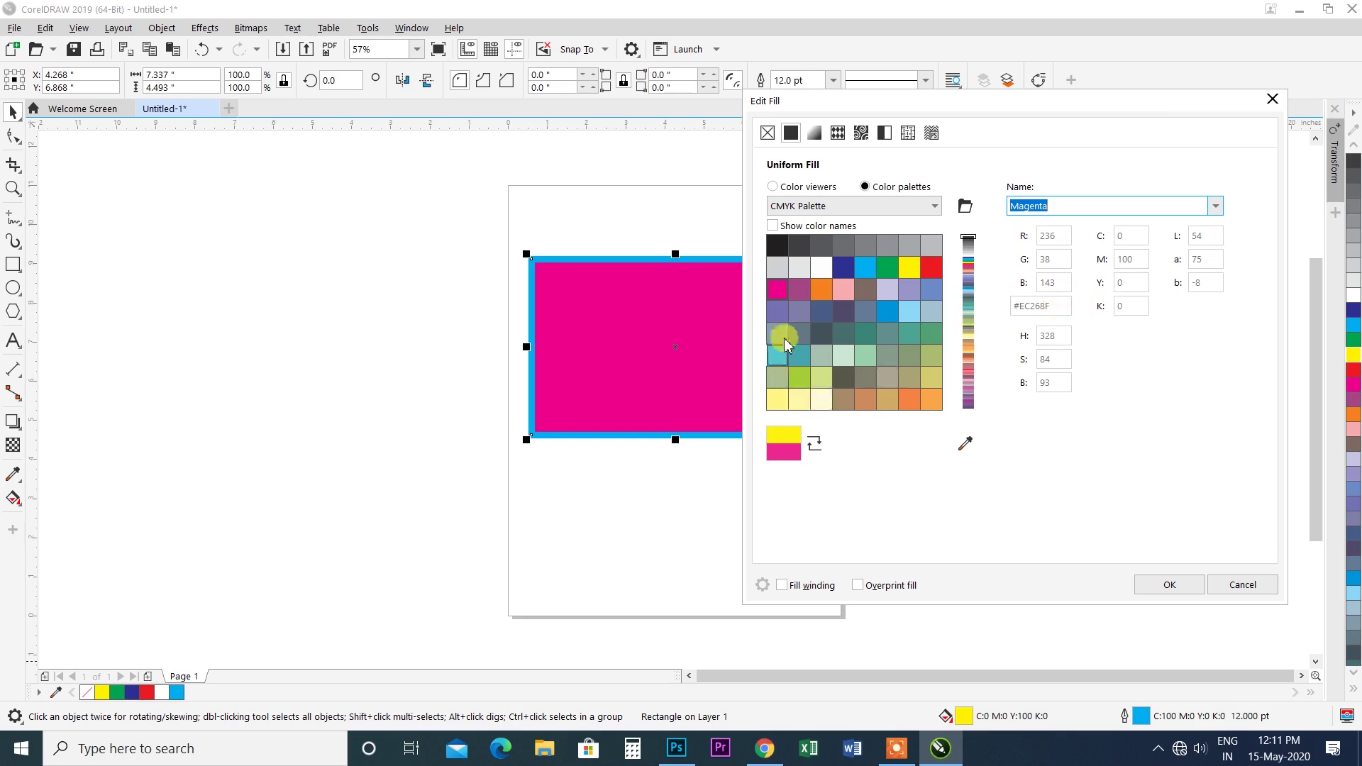
pyautogui.click(910, 269)
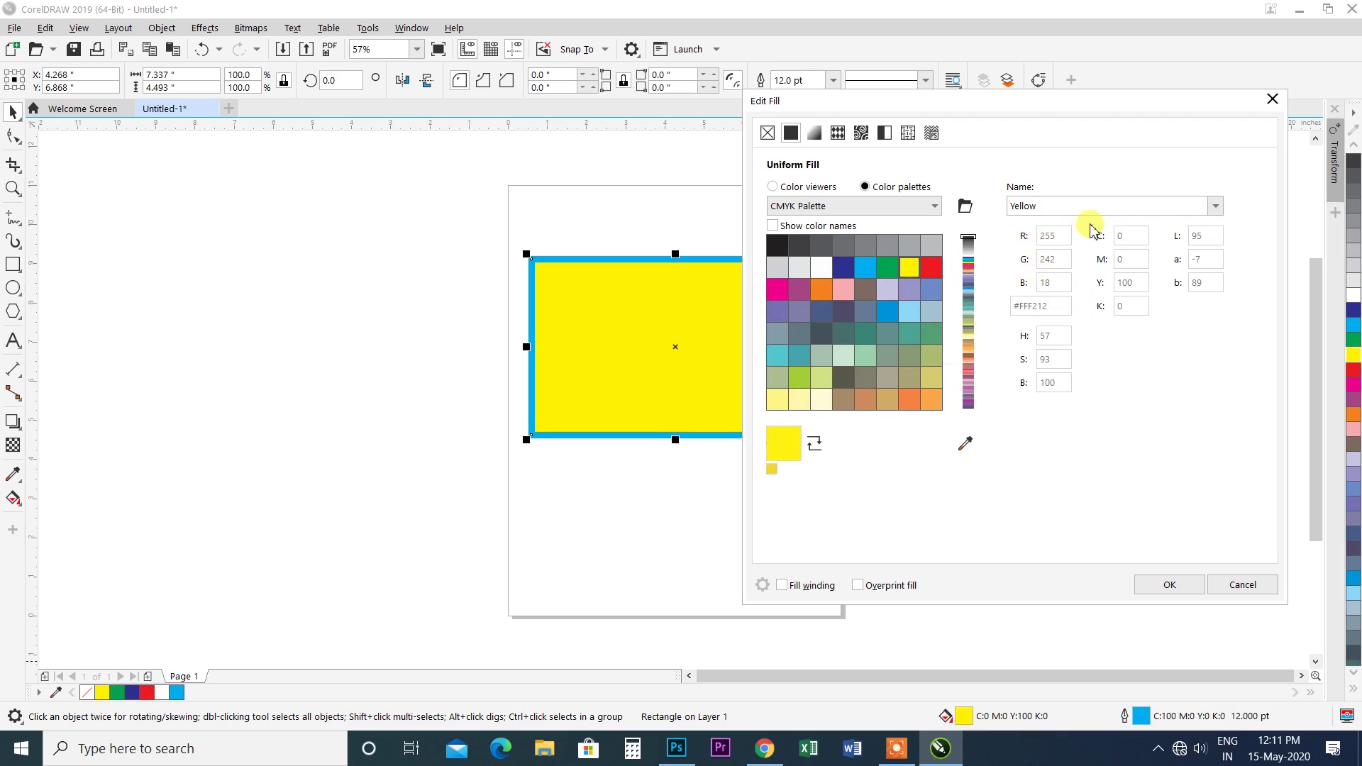
# Try the named colors 90% Black, 60% Black and Cyan for the rectangle's fill.
pyautogui.click(1216, 206)
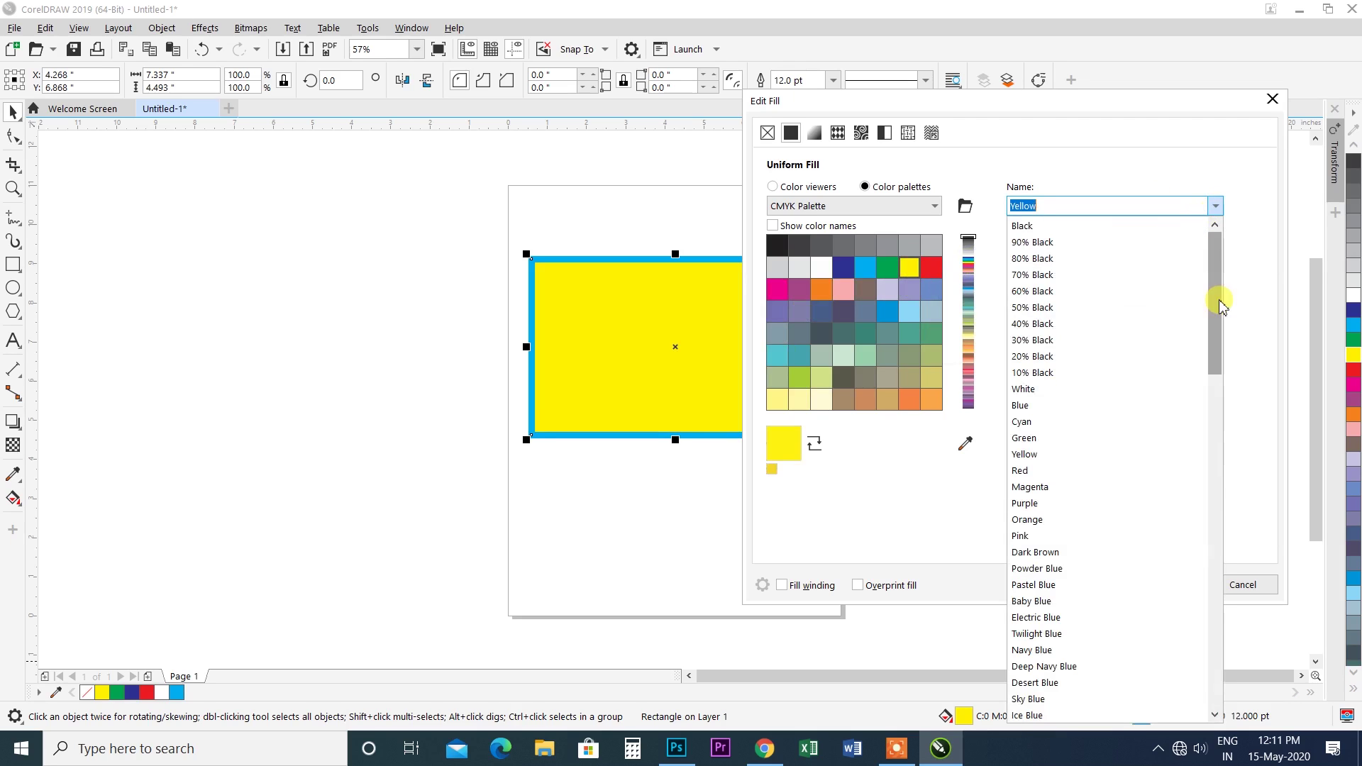
pyautogui.click(1044, 244)
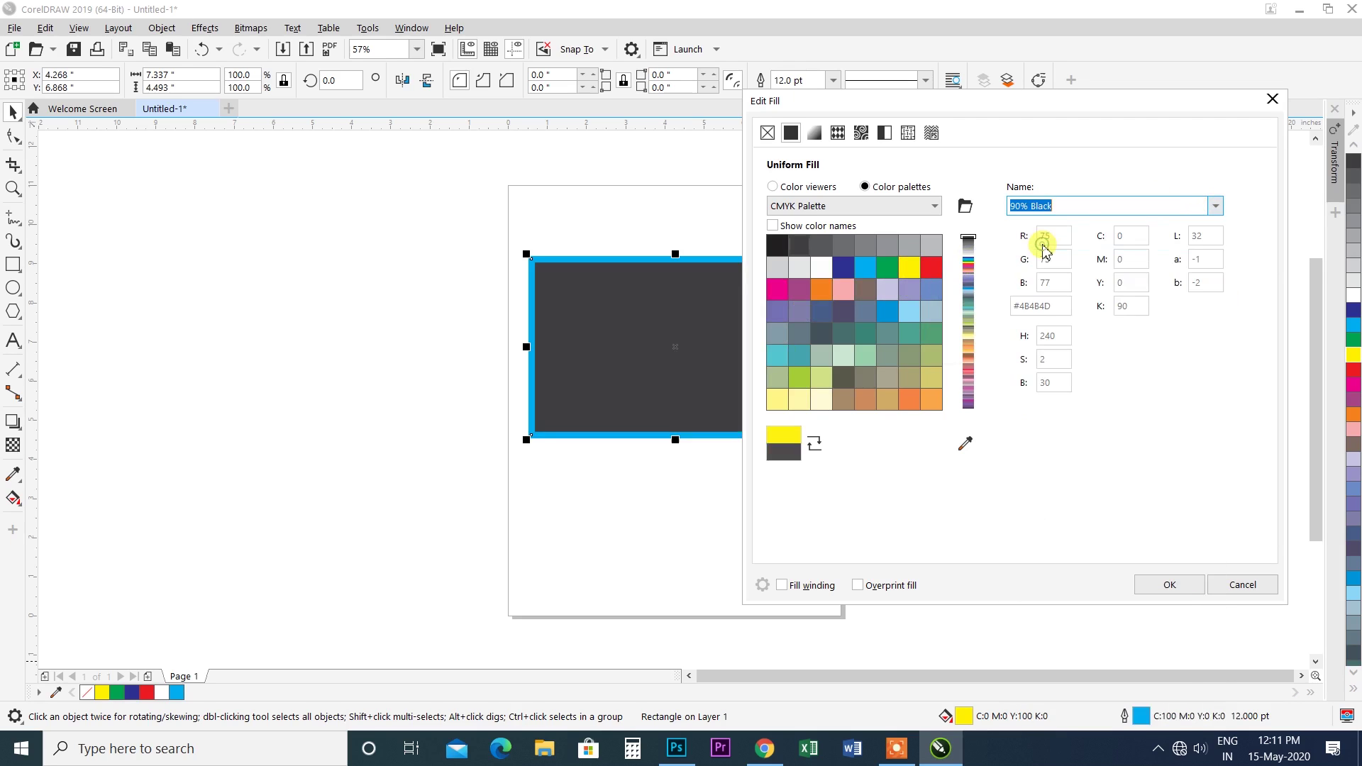
pyautogui.click(1215, 205)
pyautogui.click(1213, 206)
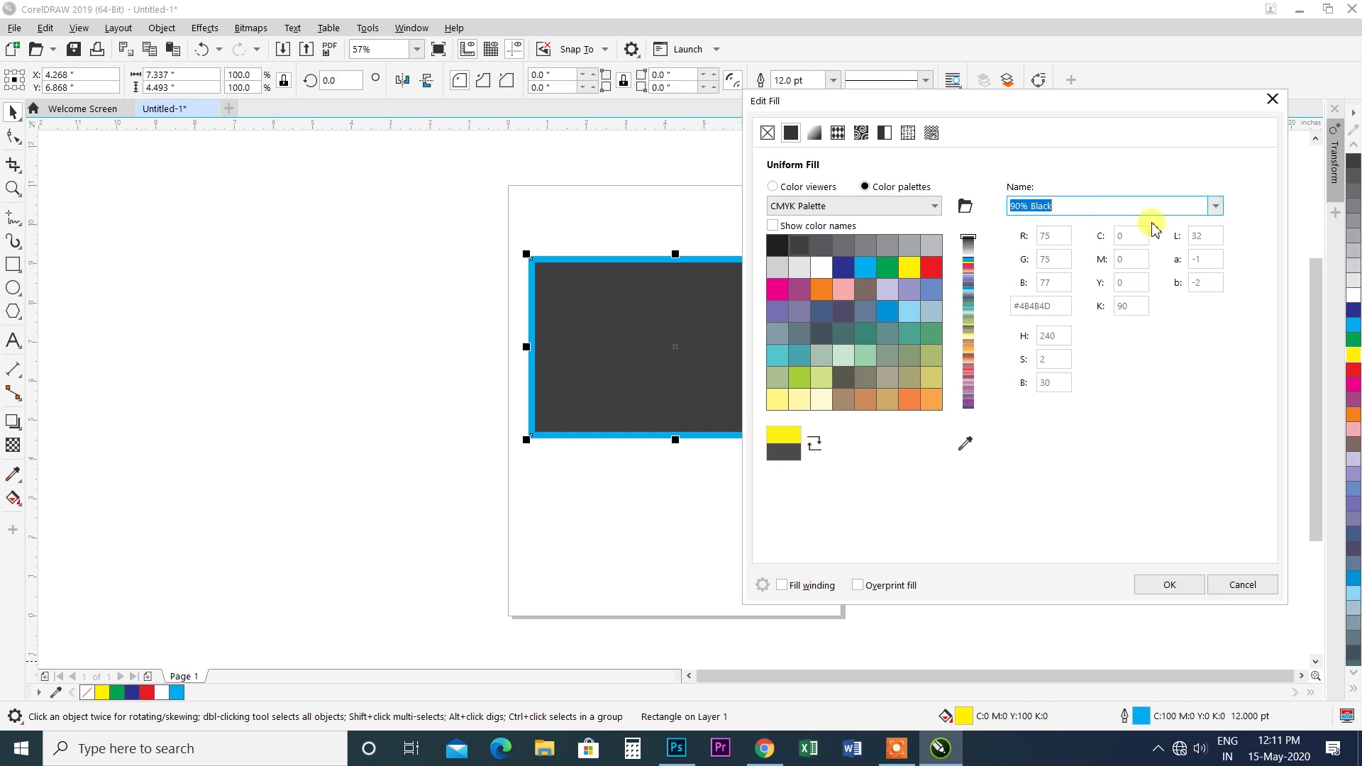
pyautogui.click(1214, 206)
pyautogui.click(1040, 290)
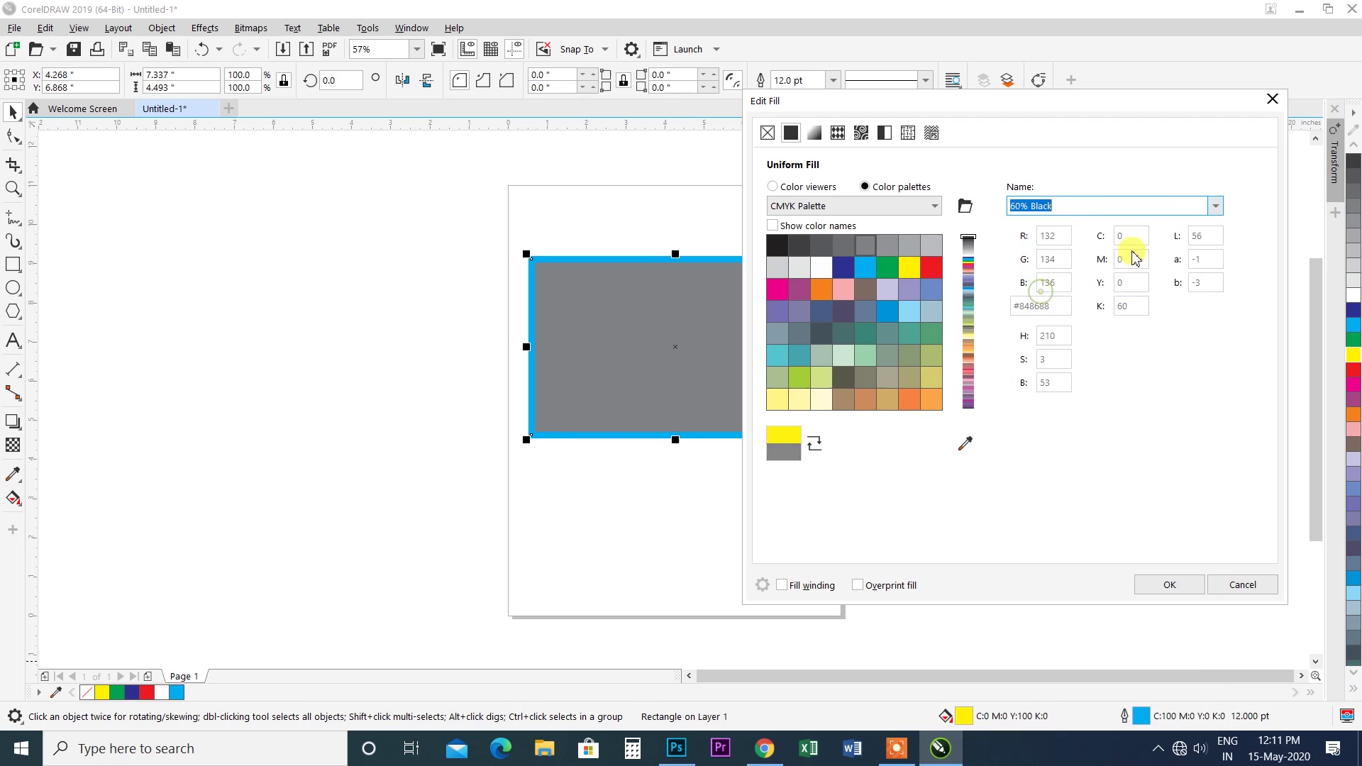
pyautogui.click(1215, 206)
pyautogui.click(1059, 421)
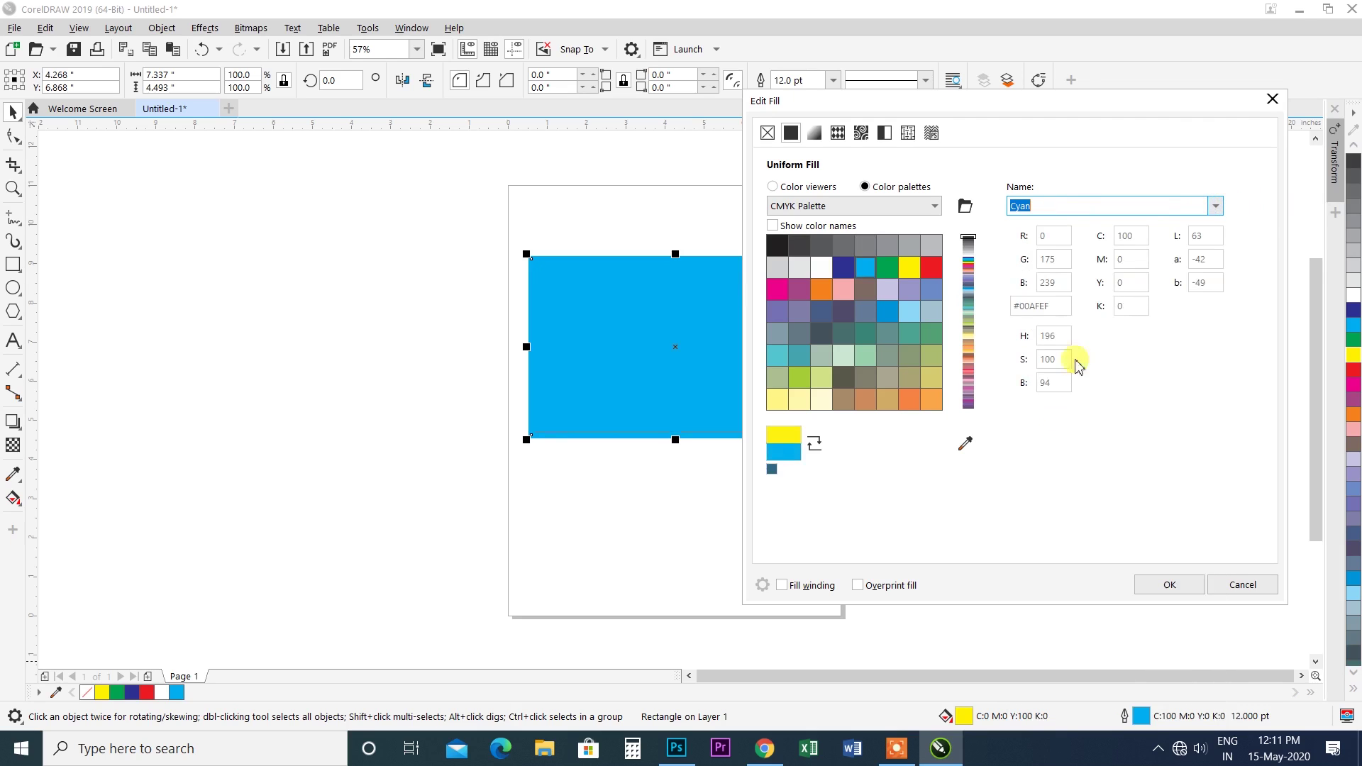
# Set the uniform fill to the named color Yellow and switch the rectangle to a fountain fill.
pyautogui.click(1215, 206)
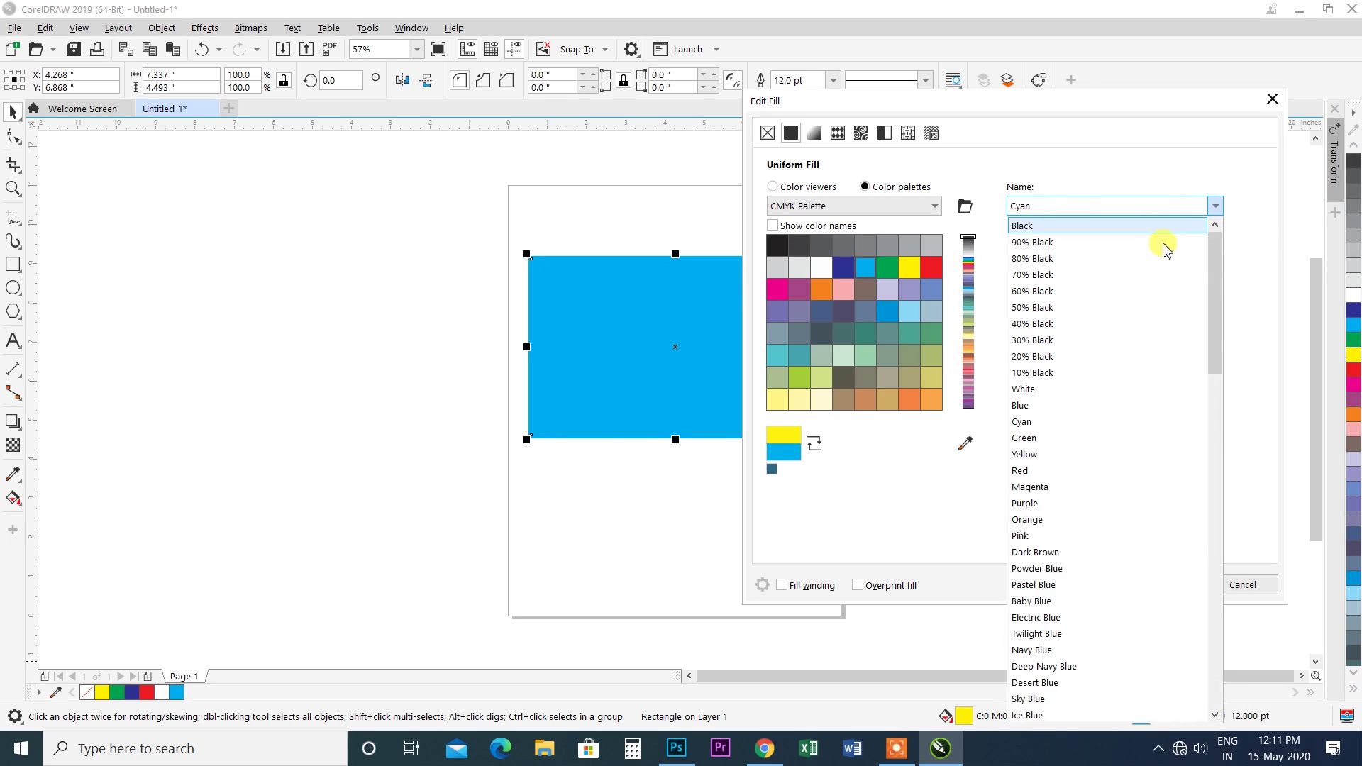
pyautogui.click(1040, 454)
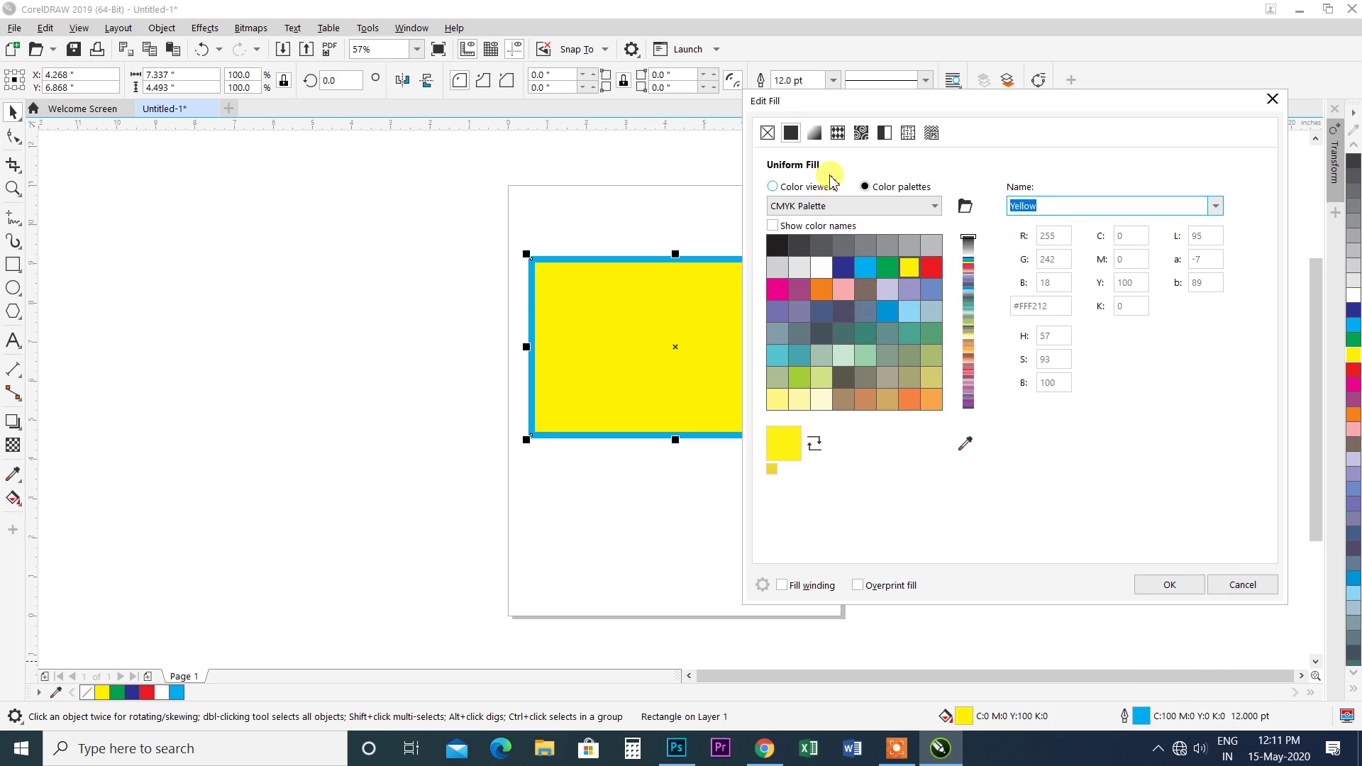
pyautogui.click(791, 136)
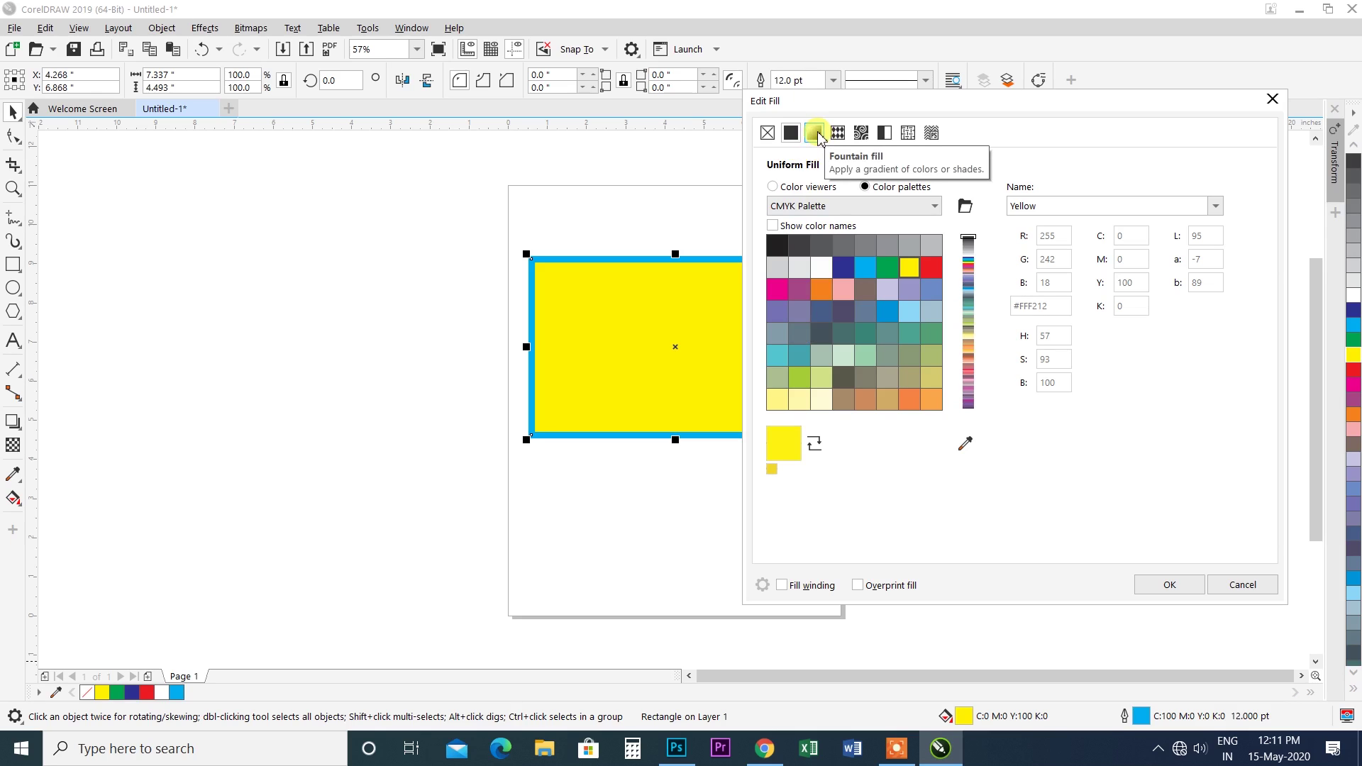
pyautogui.click(816, 134)
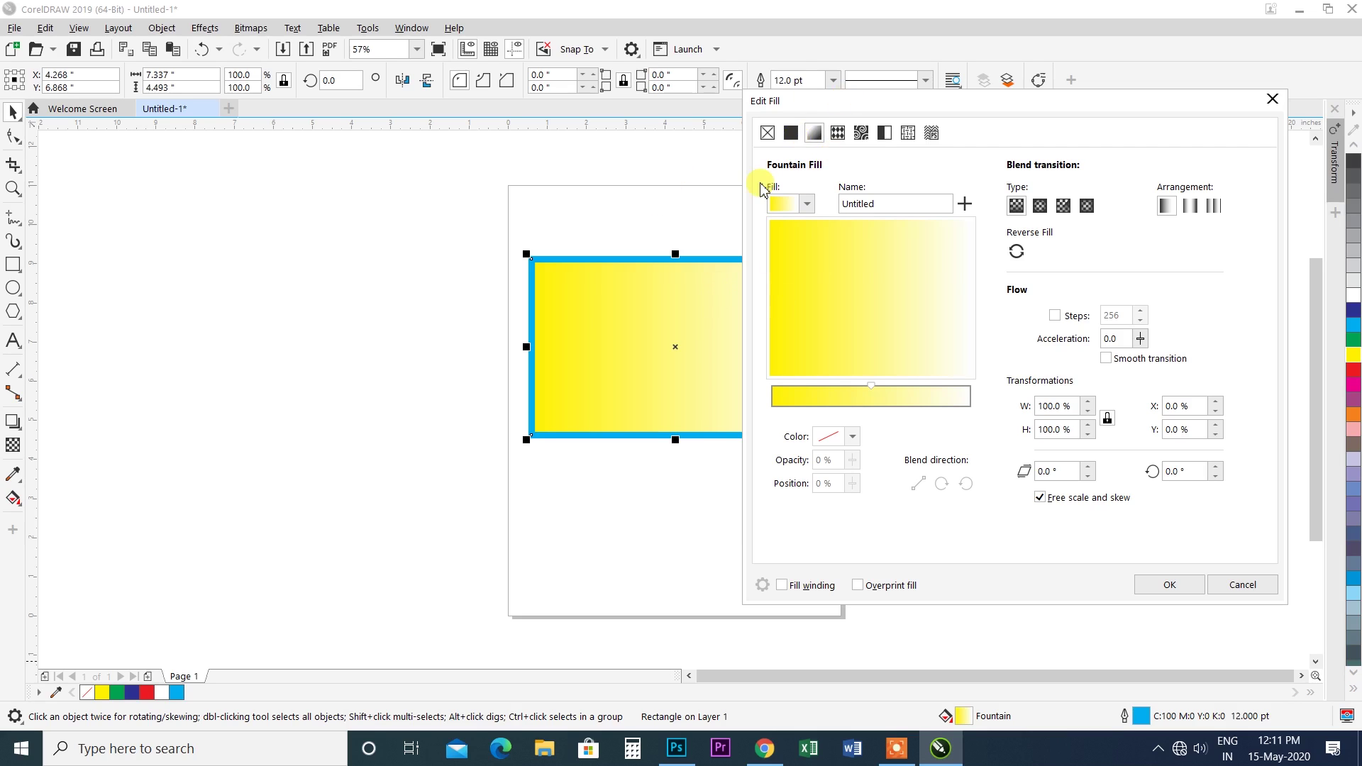
pyautogui.click(895, 754)
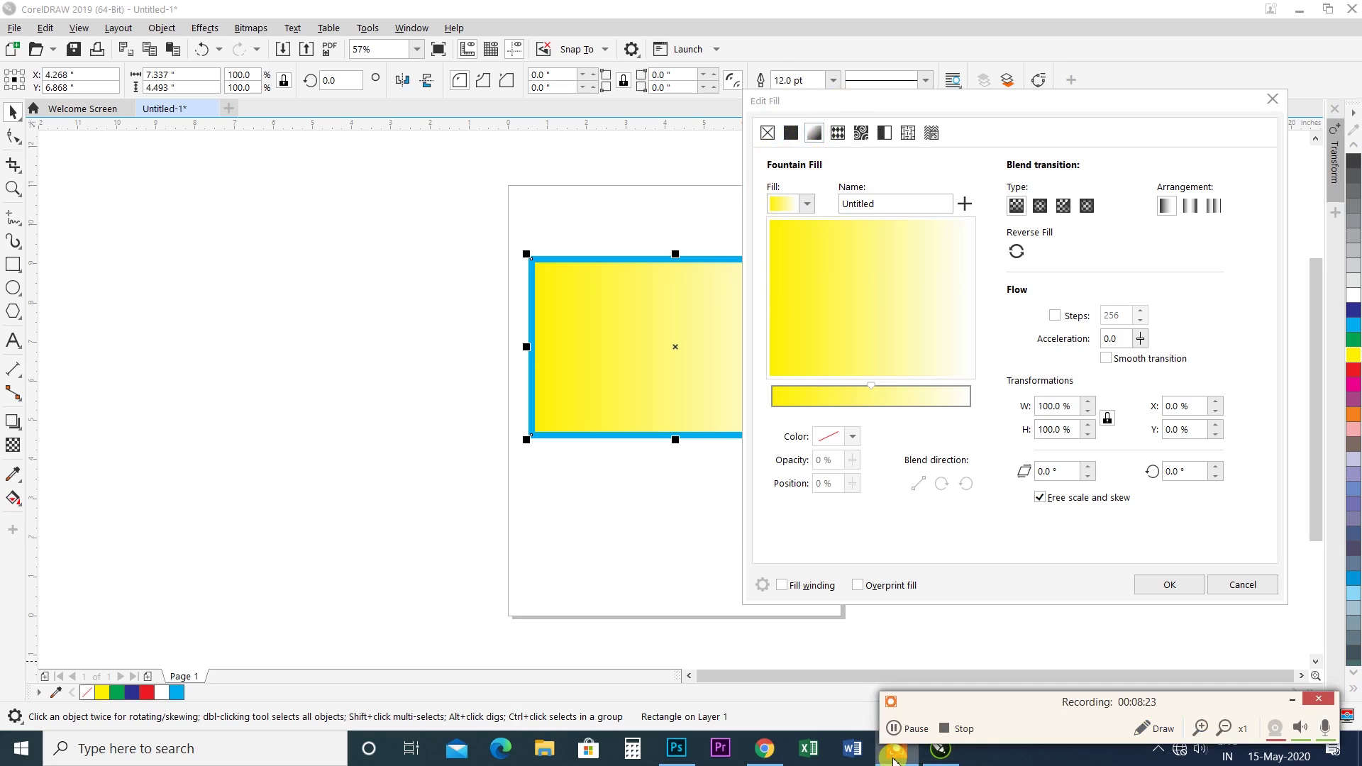
pyautogui.click(944, 731)
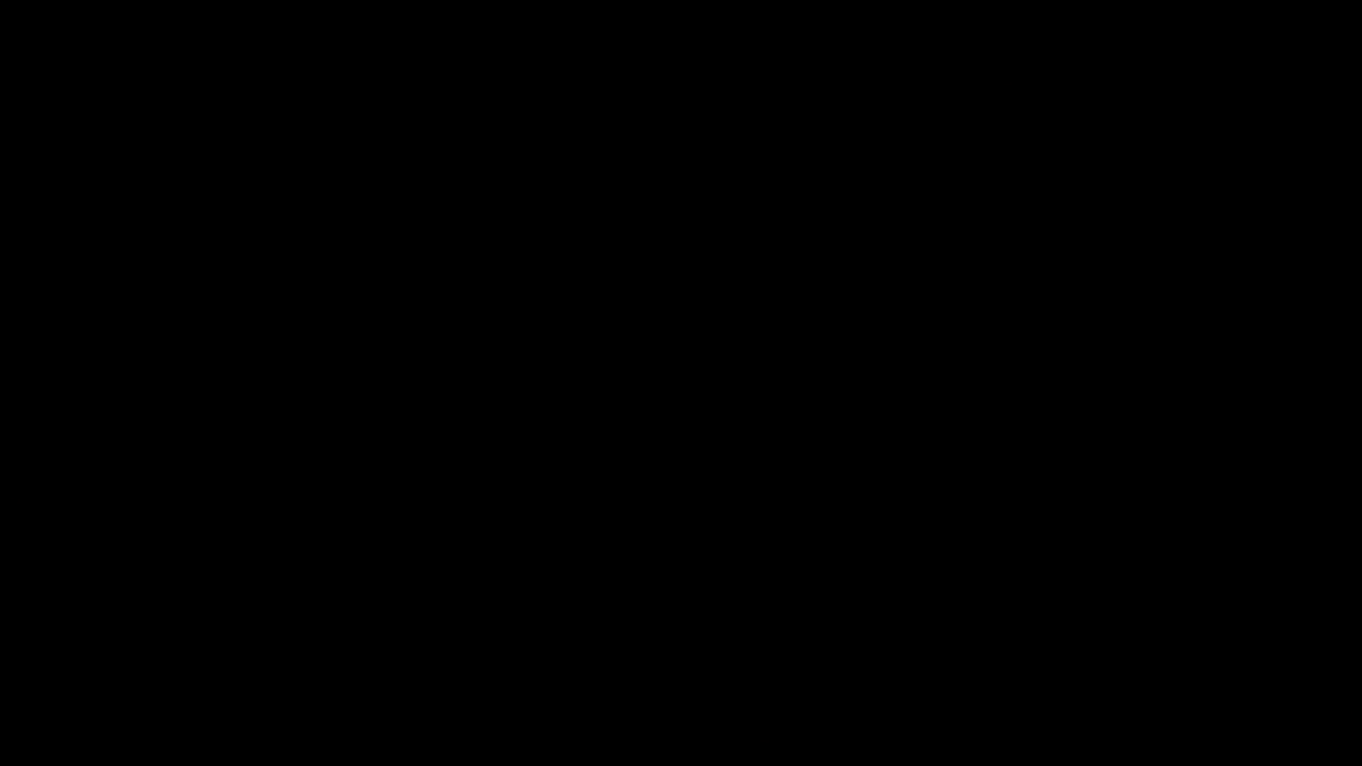